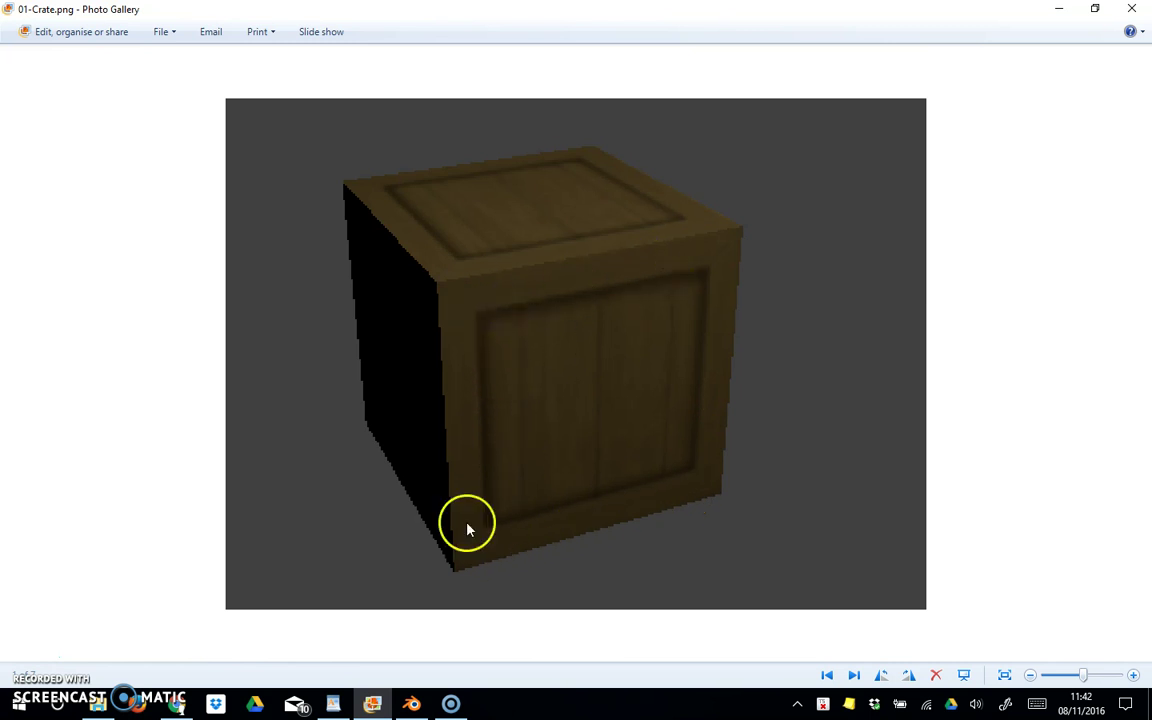
Switch to Blender's default scene with the cube, camera and lamp
click(411, 703)
scroll(622, 384, up, 5)
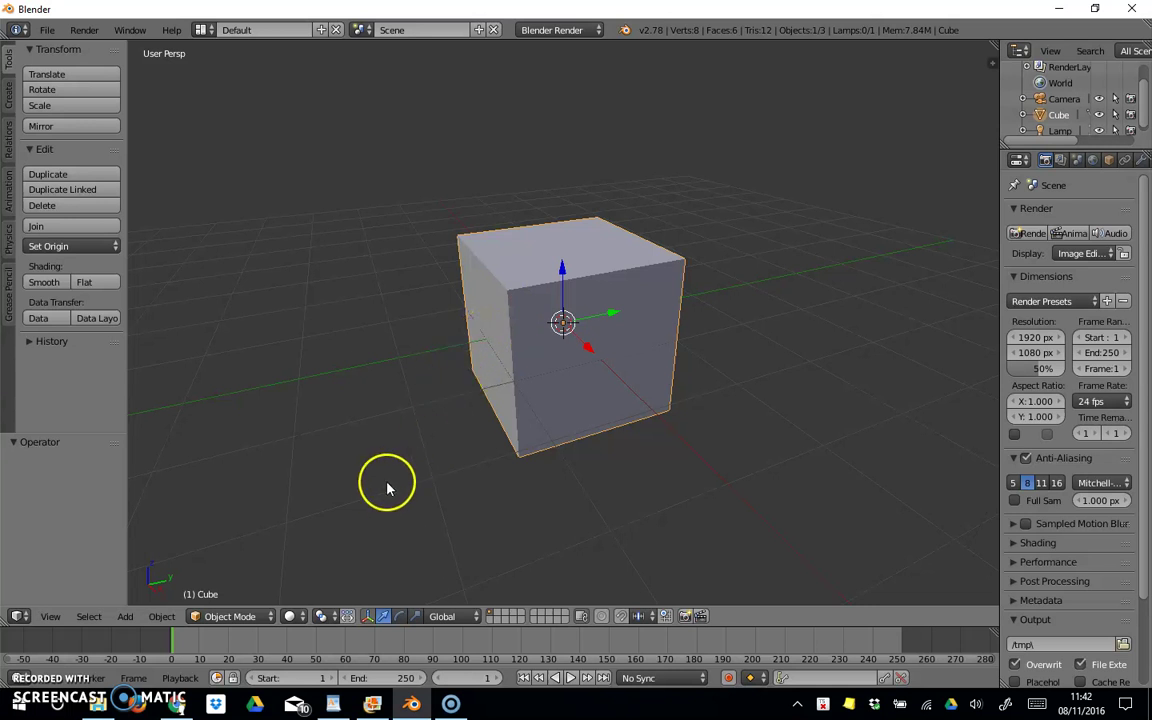
Enter Edit Mode and select the front-left vertical, top-front and right vertical edges
click(252, 616)
click(235, 580)
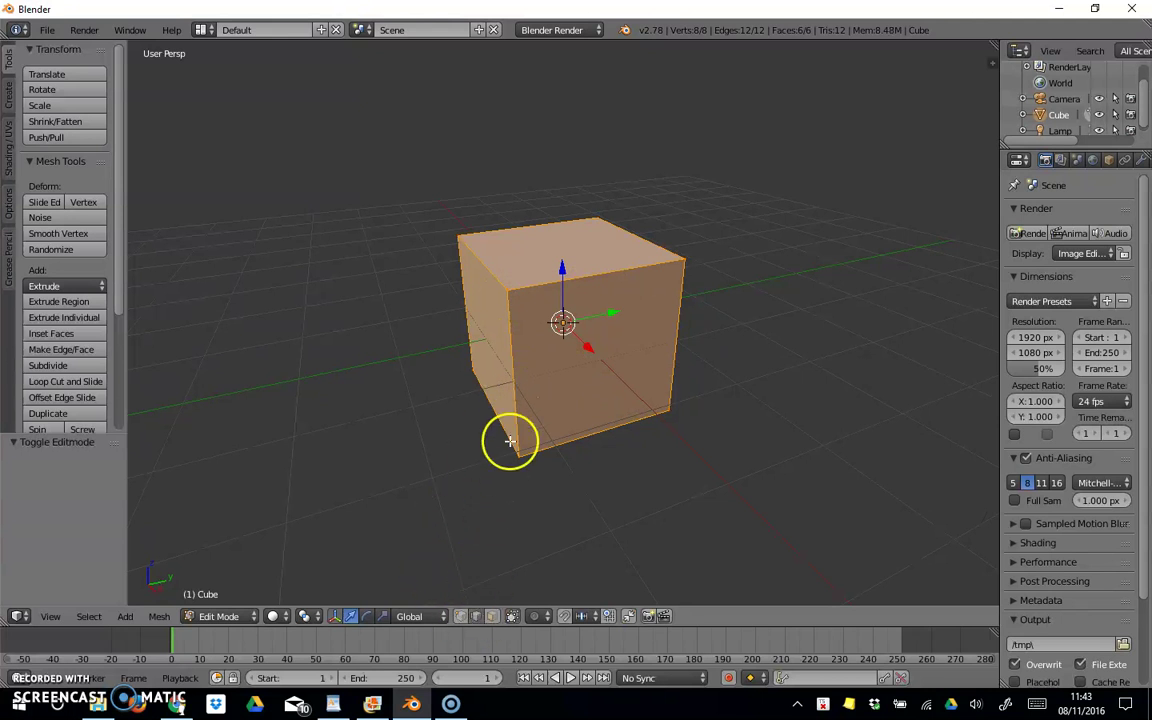
right_click(513, 390)
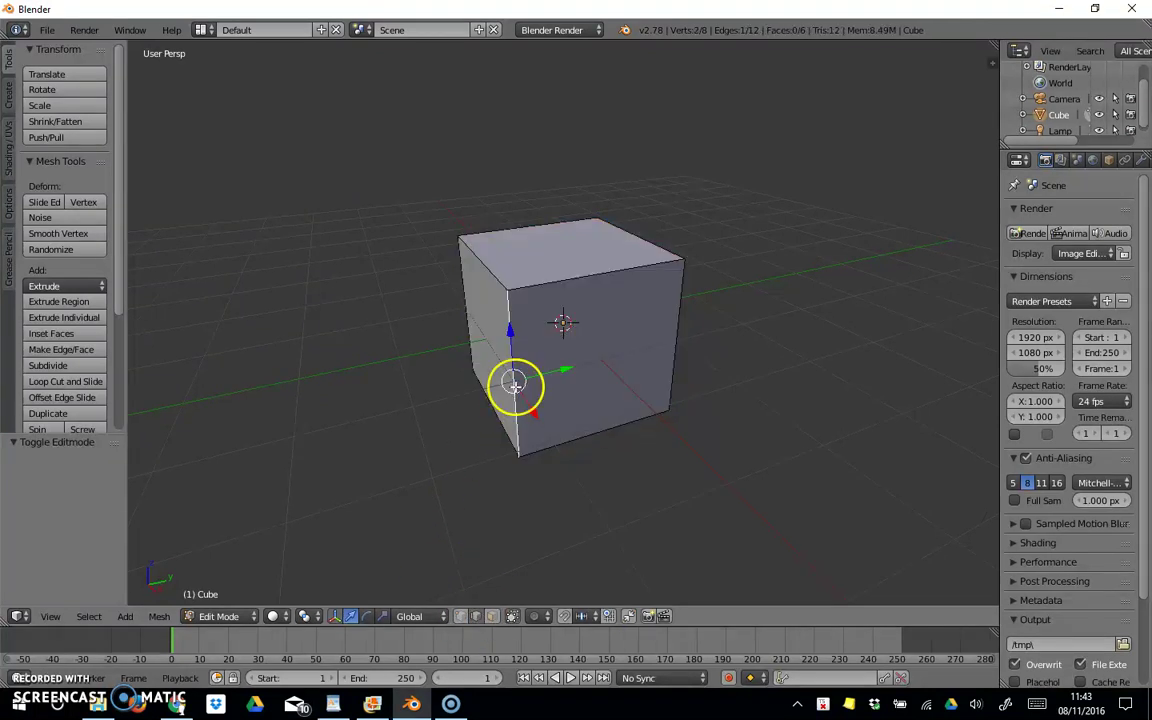
ctrl+right_click(557, 285)
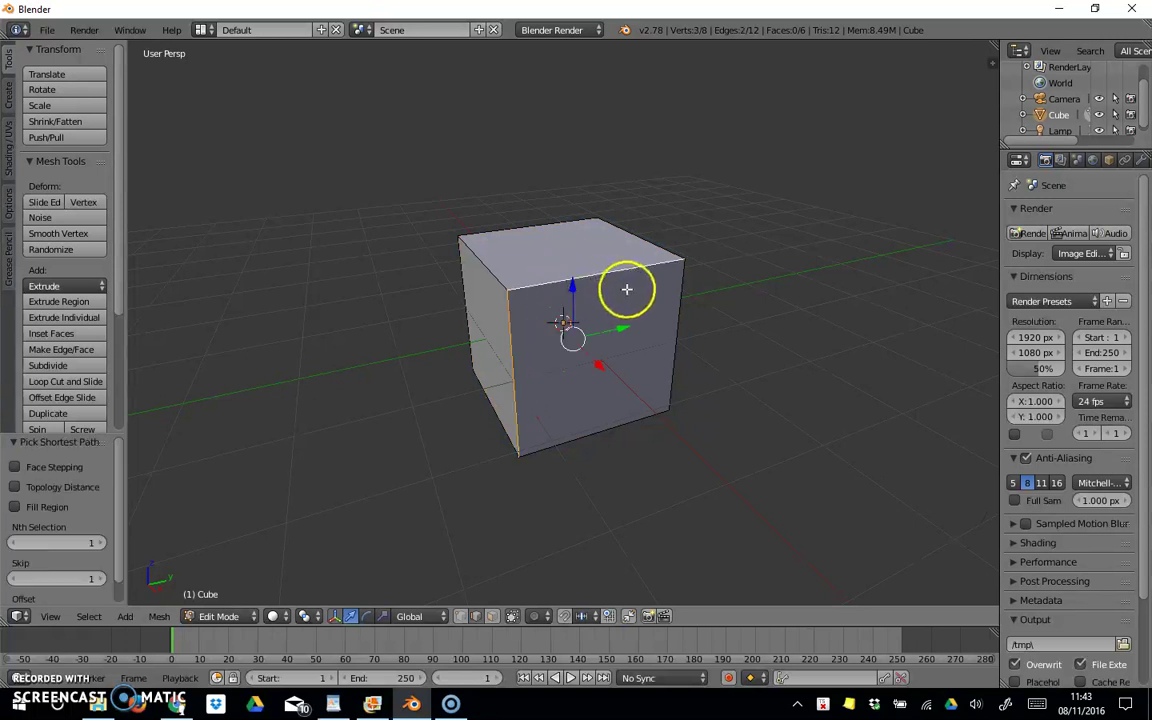
ctrl+right_click(675, 325)
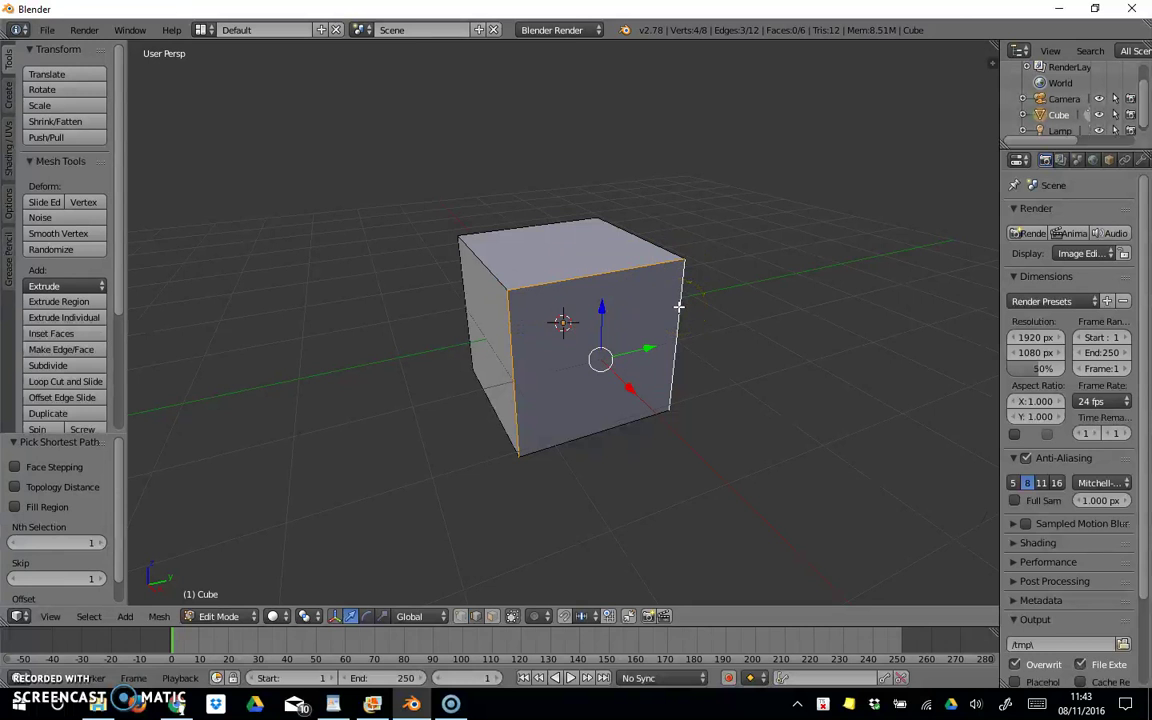
Look over the Create tools, then return to the mesh editing tools
click(8, 95)
click(8, 62)
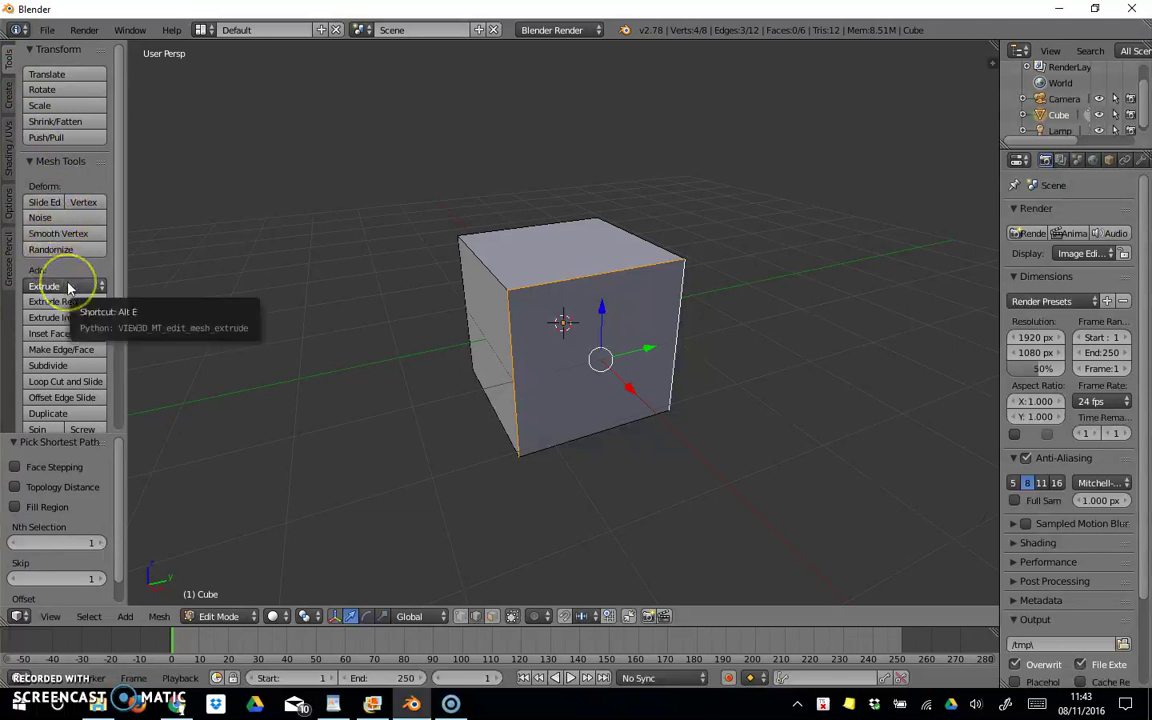
scroll(68, 287, down, 2)
scroll(68, 287, down, 4)
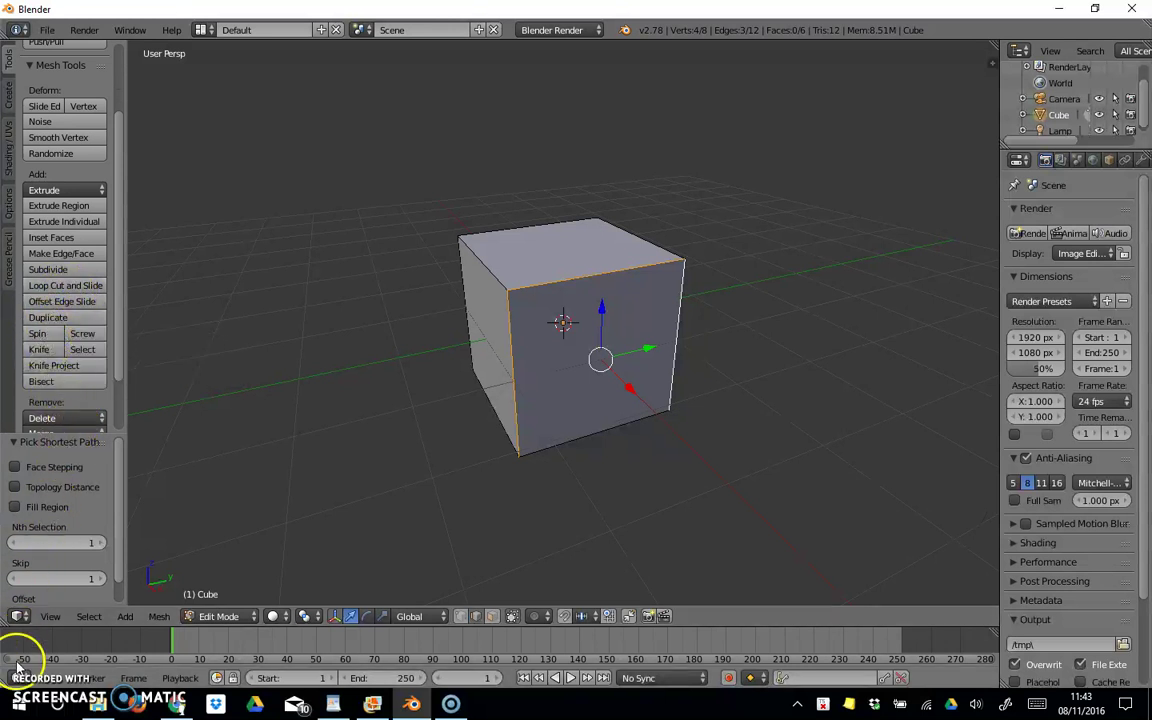
Zoom in and mark the three selected edges as seams from the Shading/UVs tab
scroll(17, 170, up, 1)
key(KP_Add)
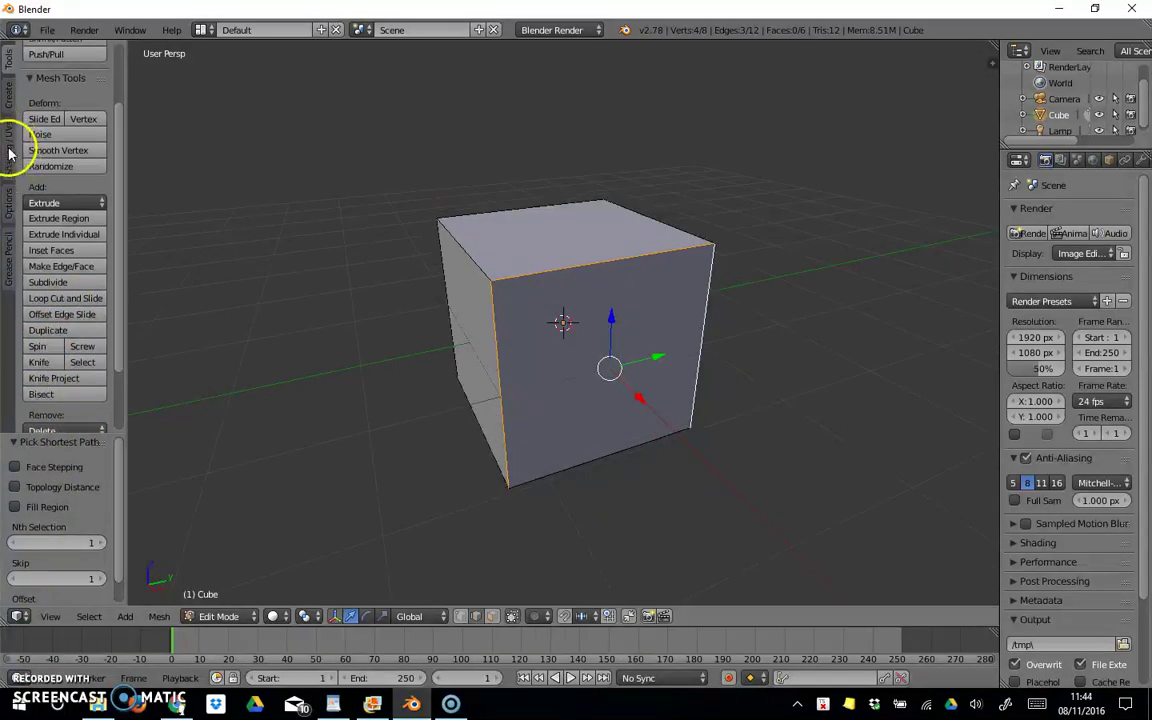
click(10, 152)
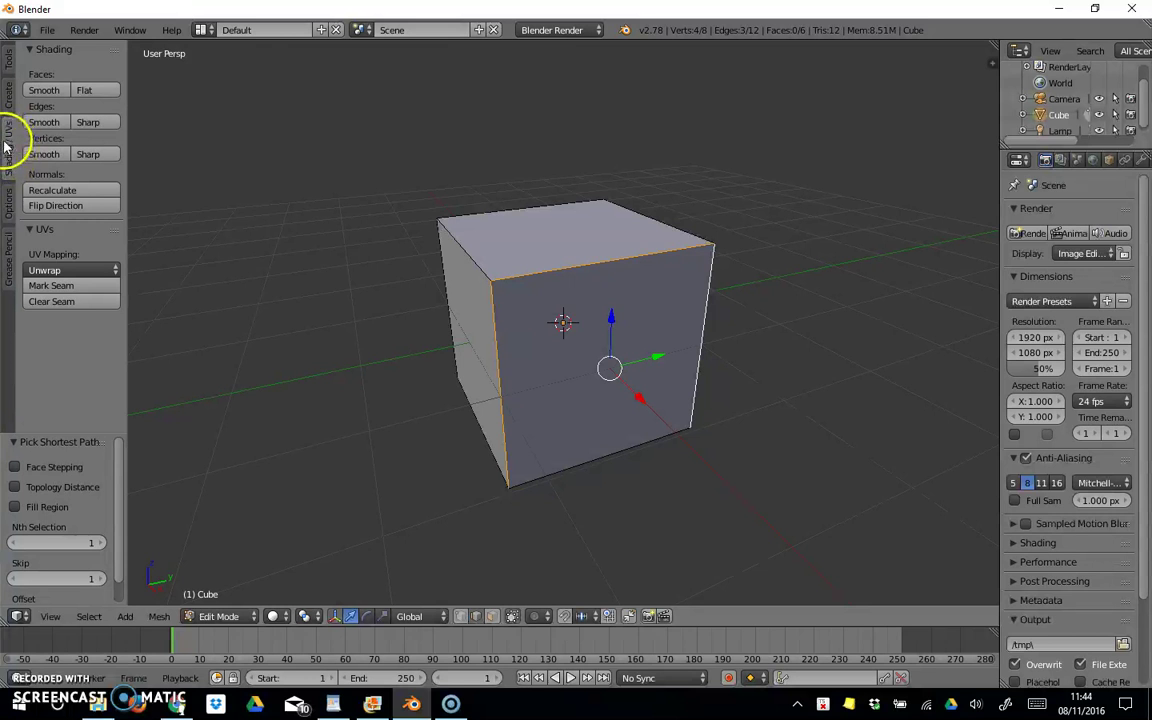
click(52, 285)
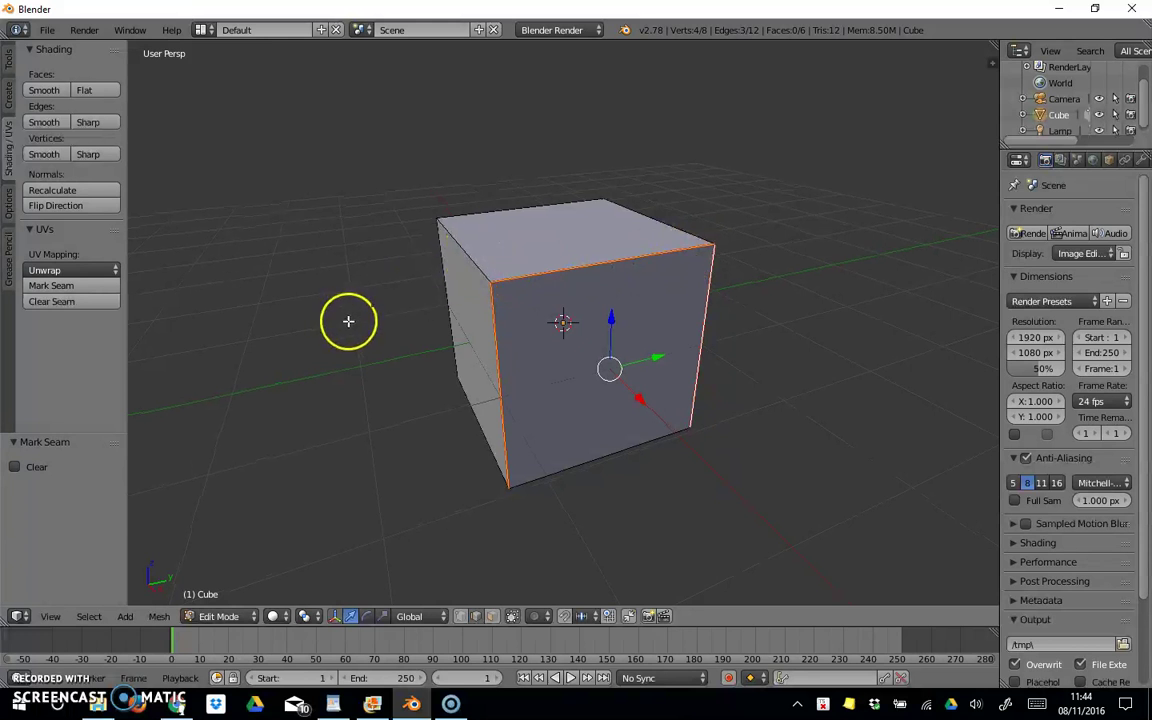
Mark the left vertical, top-front and front-right vertical edges as seams
middle_drag(350, 321, 404, 334)
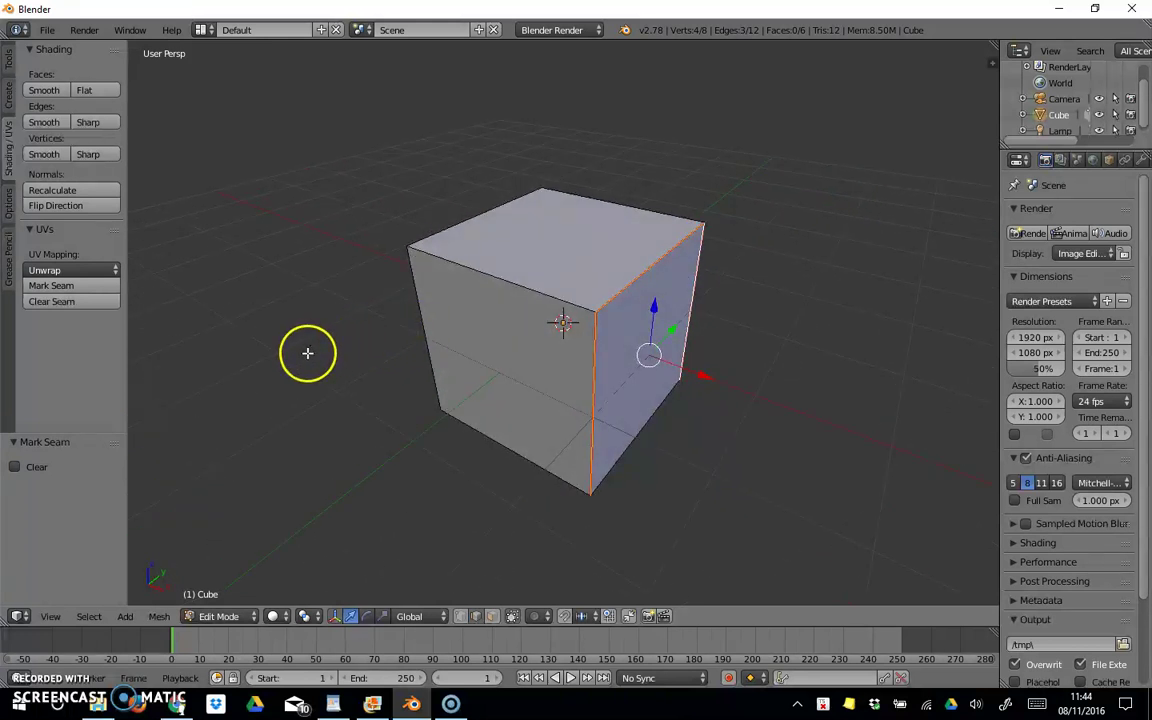
middle_drag(316, 355, 491, 329)
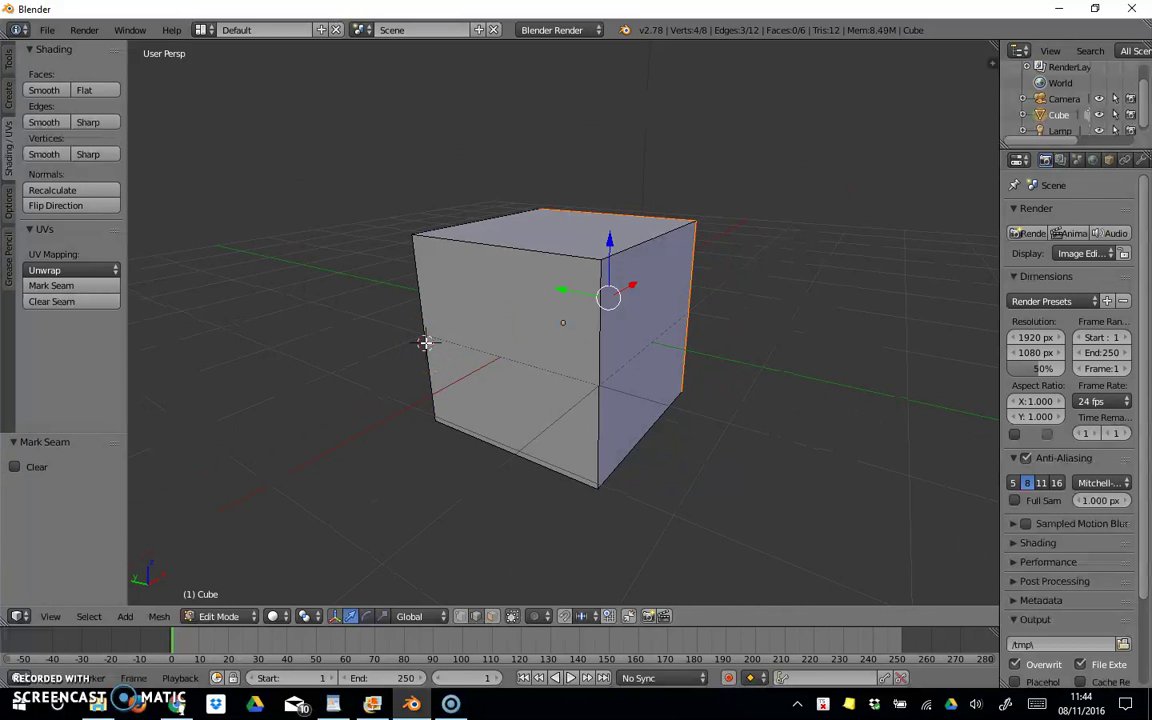
click(484, 250)
ctrl+click(543, 275)
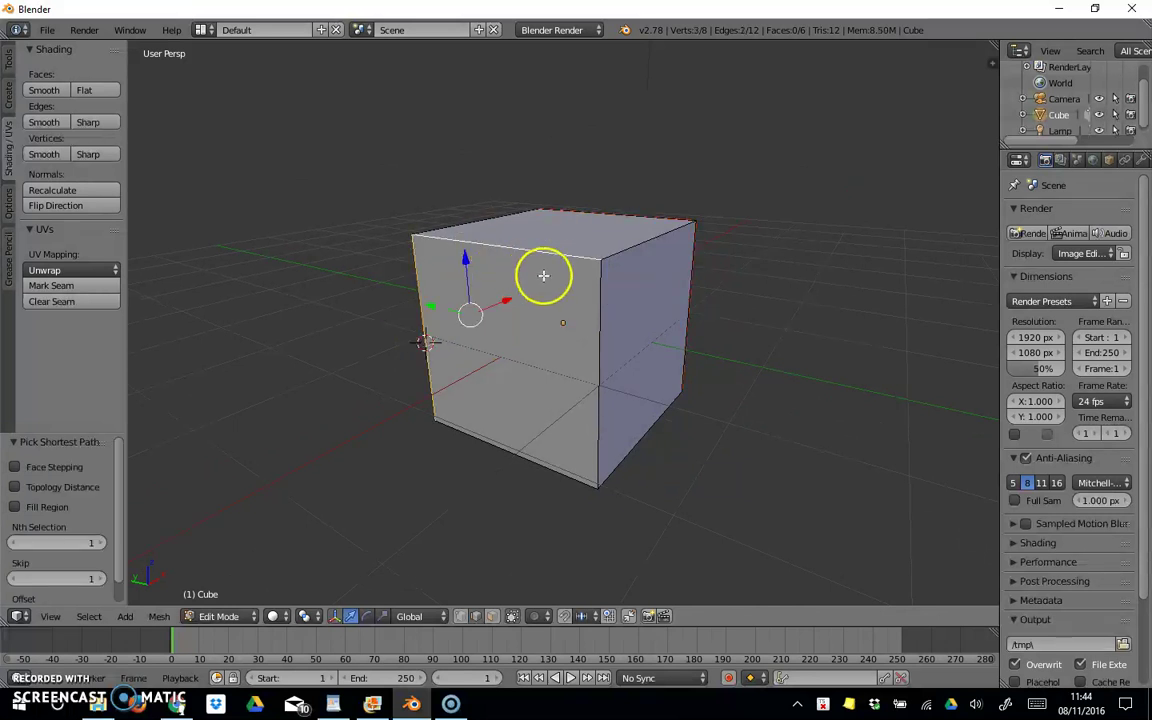
ctrl+click(597, 329)
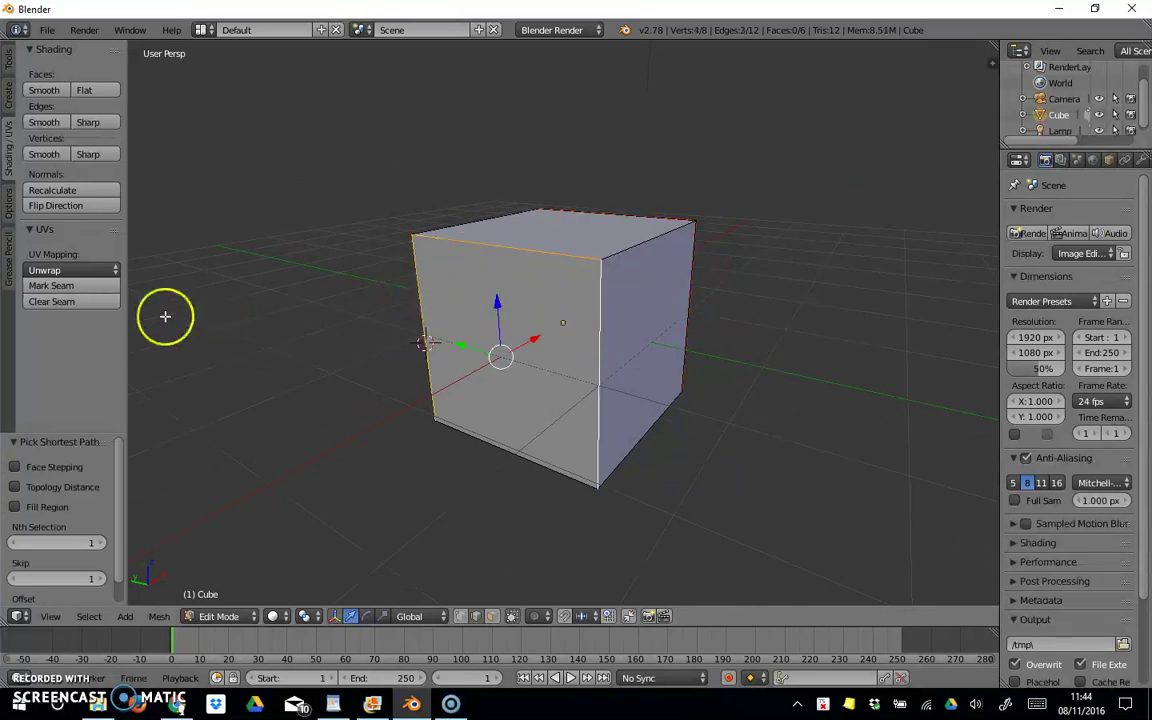
click(84, 285)
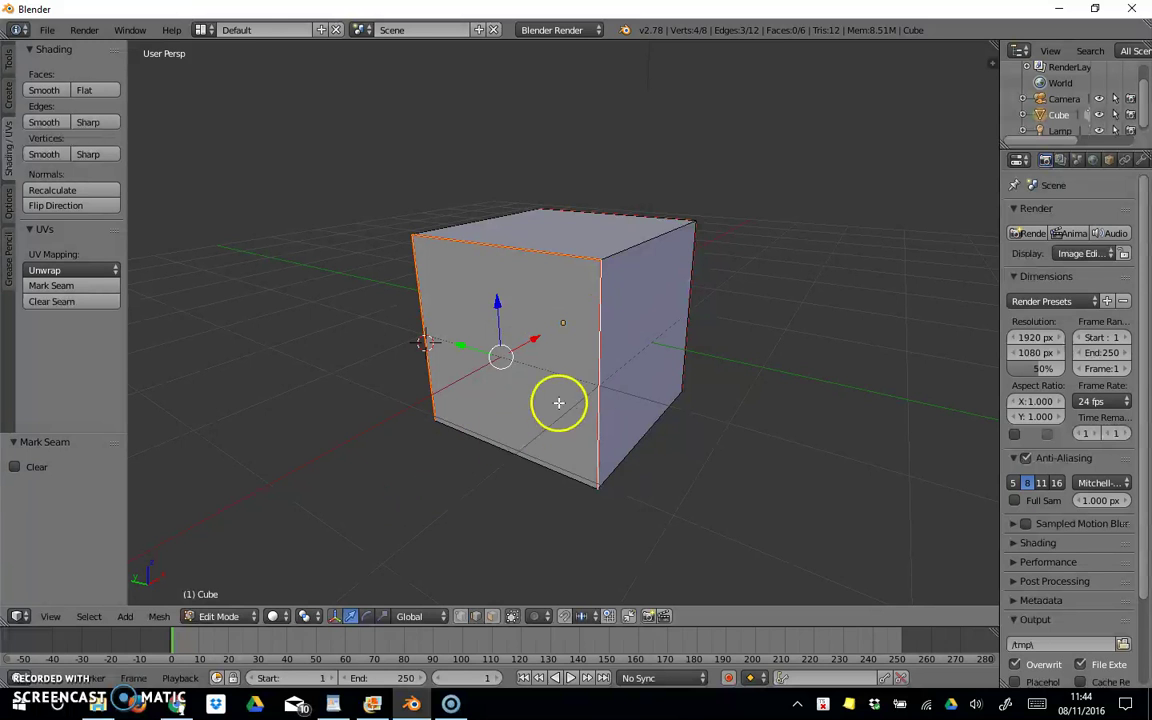
Mark the top-right edge as a seam, then deselect all edges
right_click(643, 241)
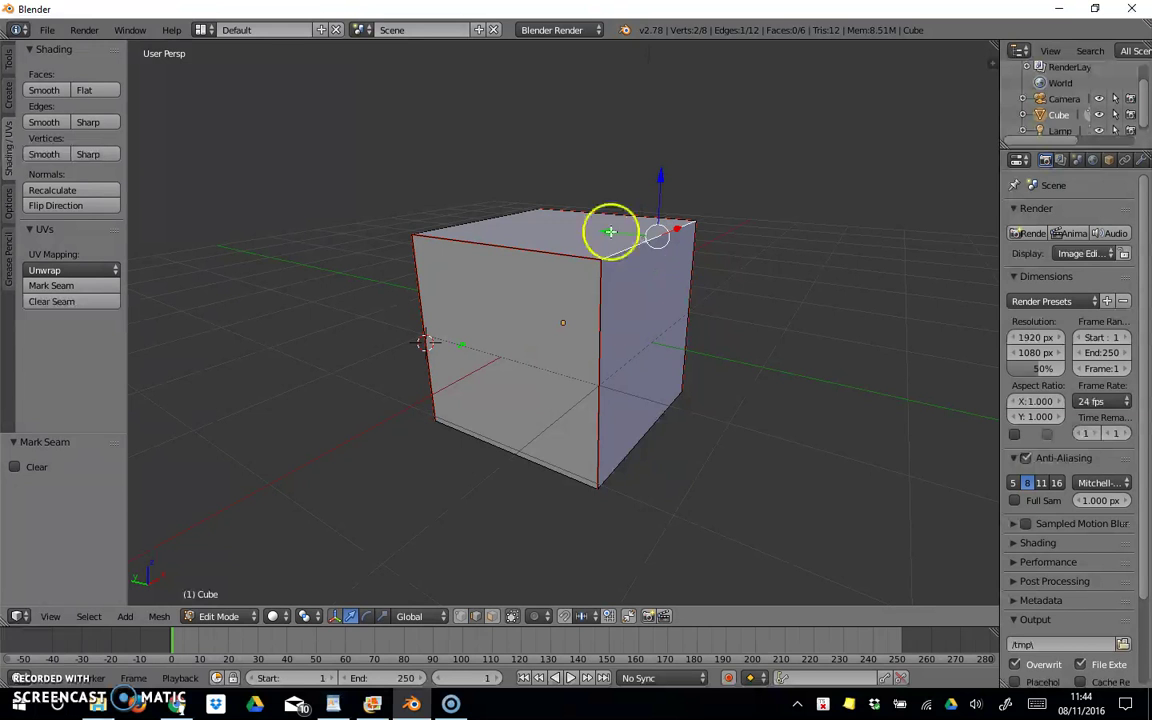
click(85, 285)
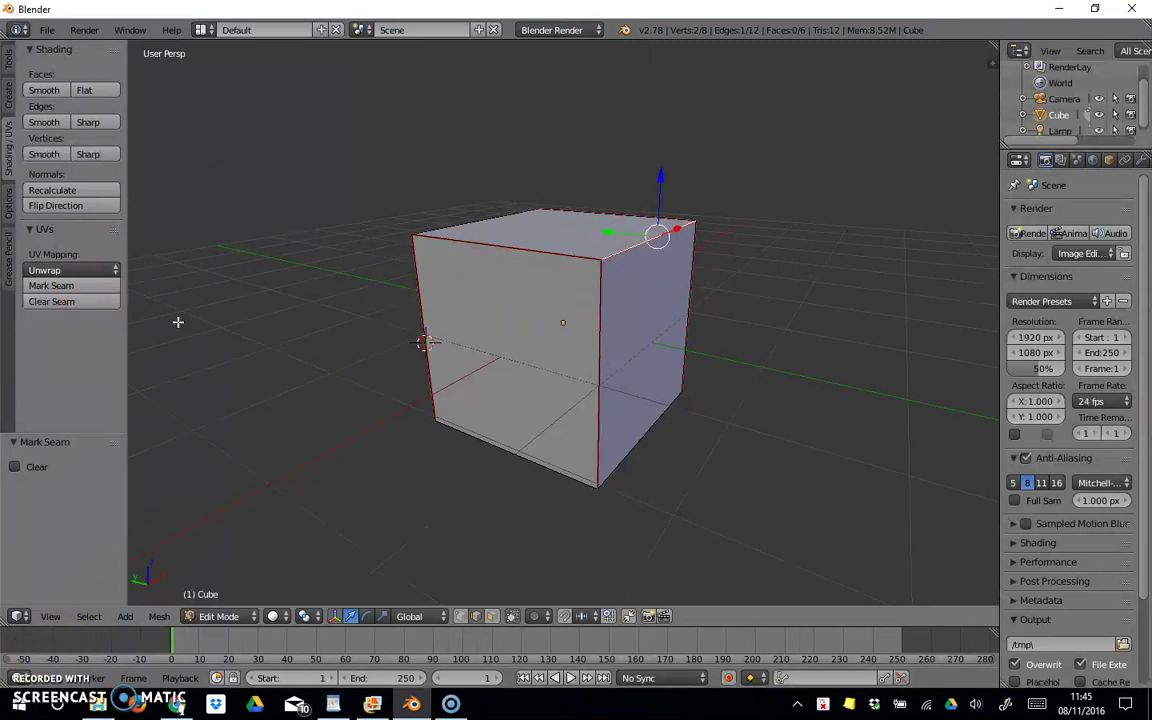
key(a)
middle_drag(178, 321, 373, 409)
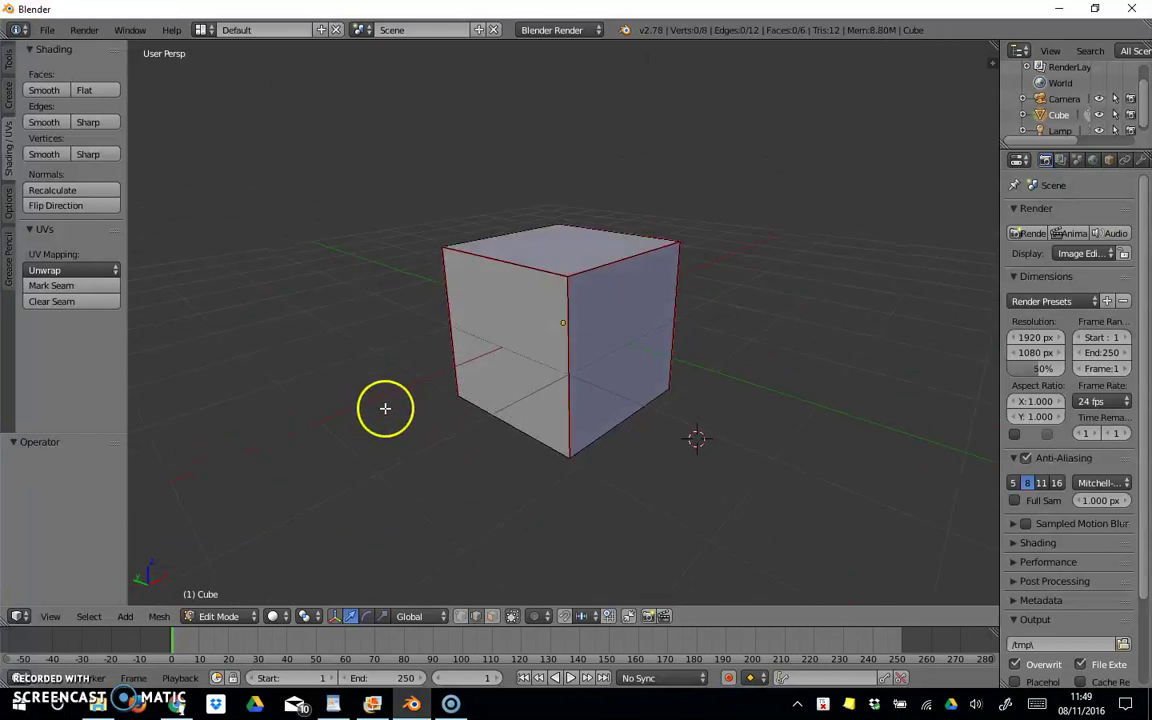
Select the entire cube mesh and Unwrap it Angle Based with a 0.001 margin
click(90, 616)
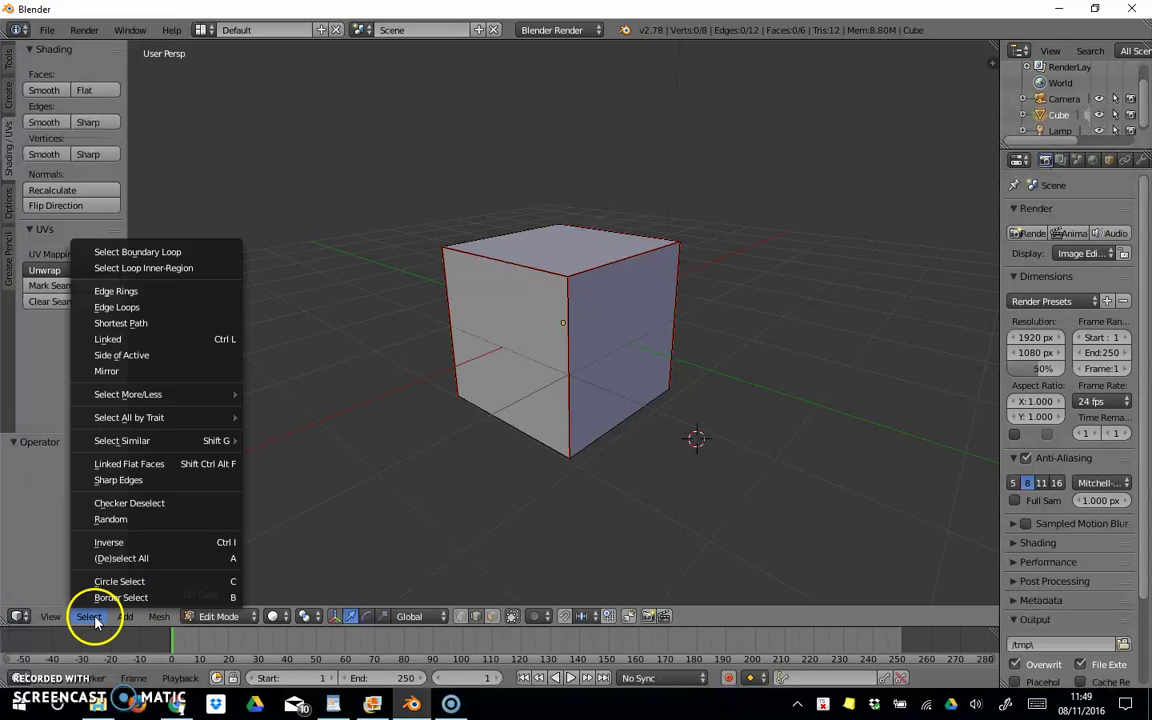
click(145, 558)
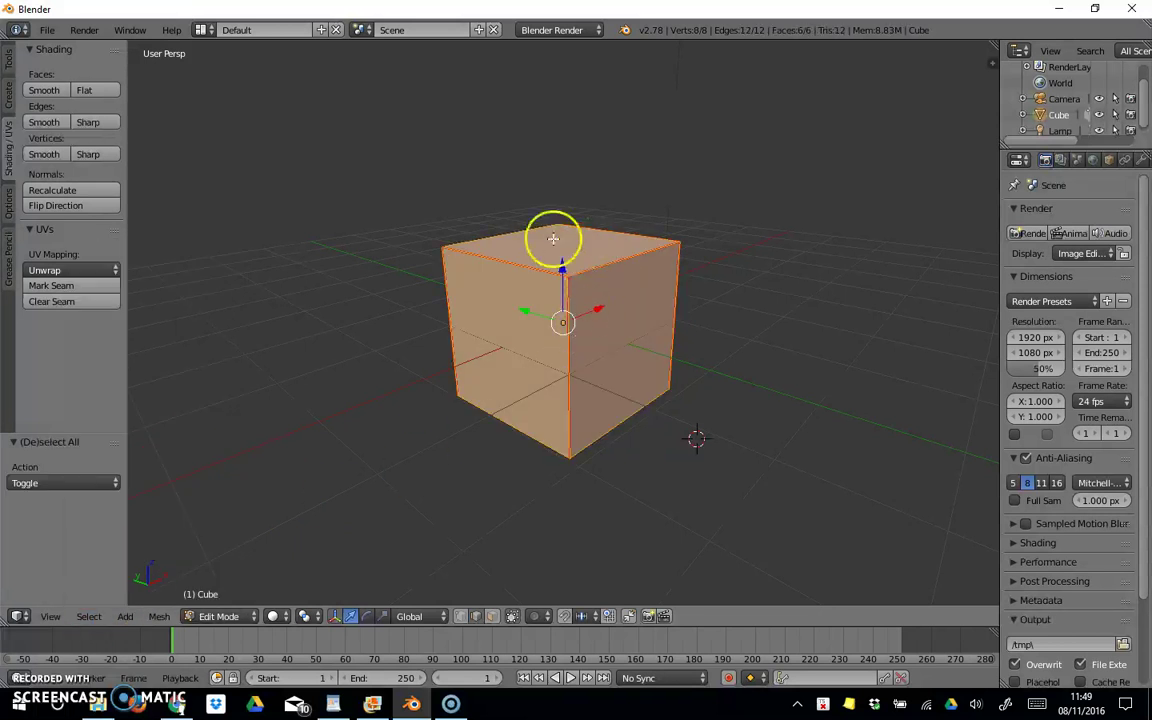
click(90, 616)
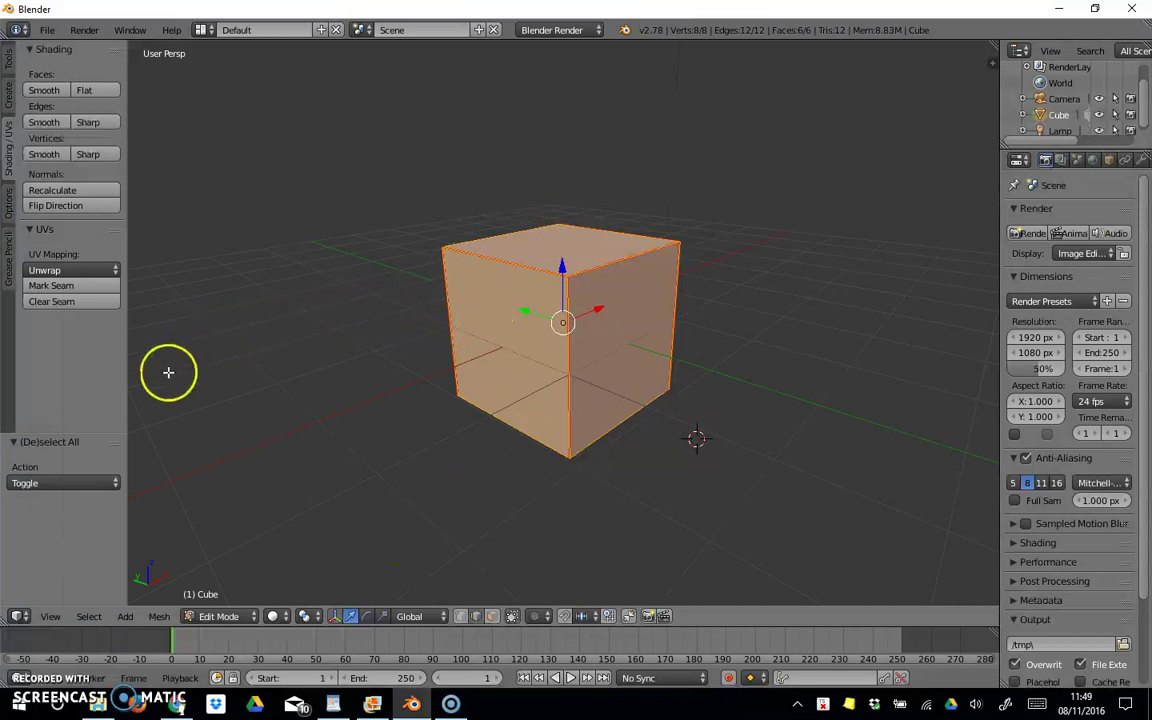
click(84, 271)
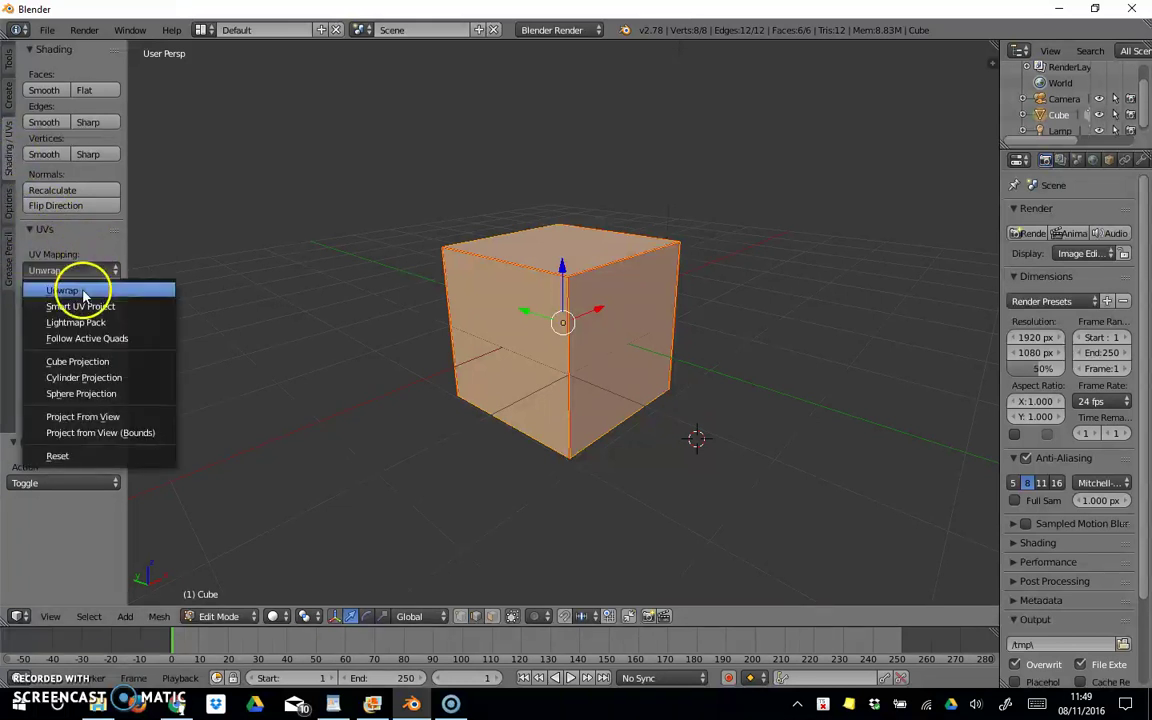
click(84, 291)
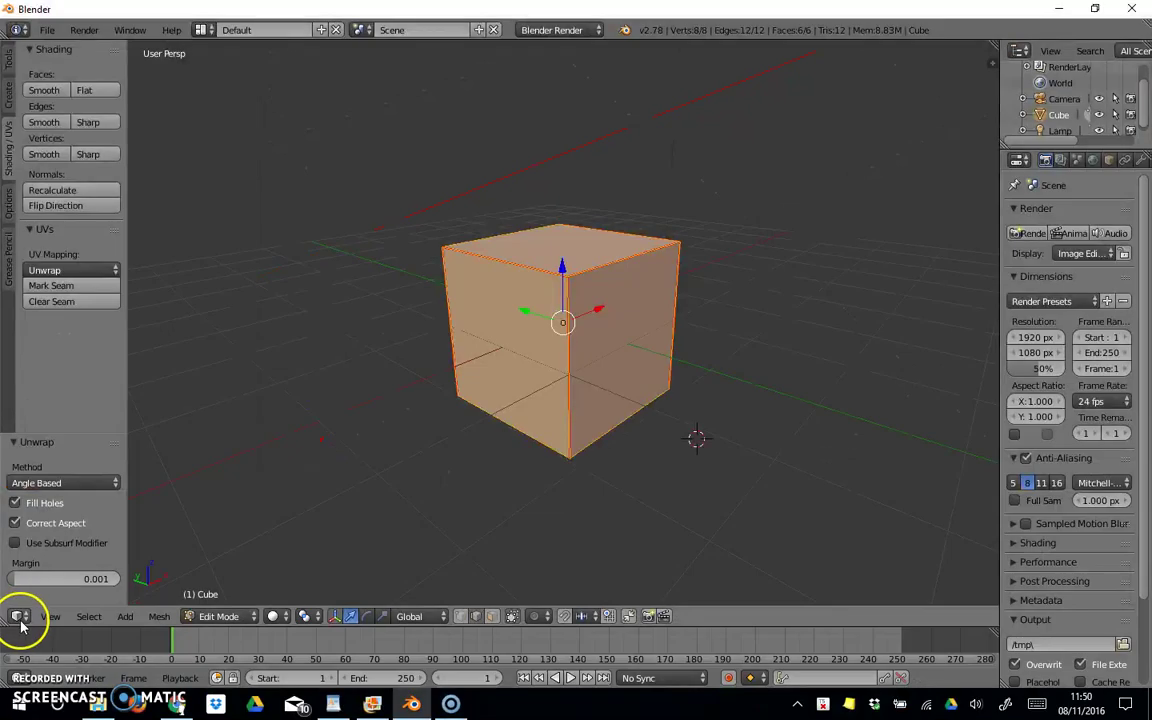
Change the 3D view to the UV/Image Editor showing the six-square cross layout
click(19, 616)
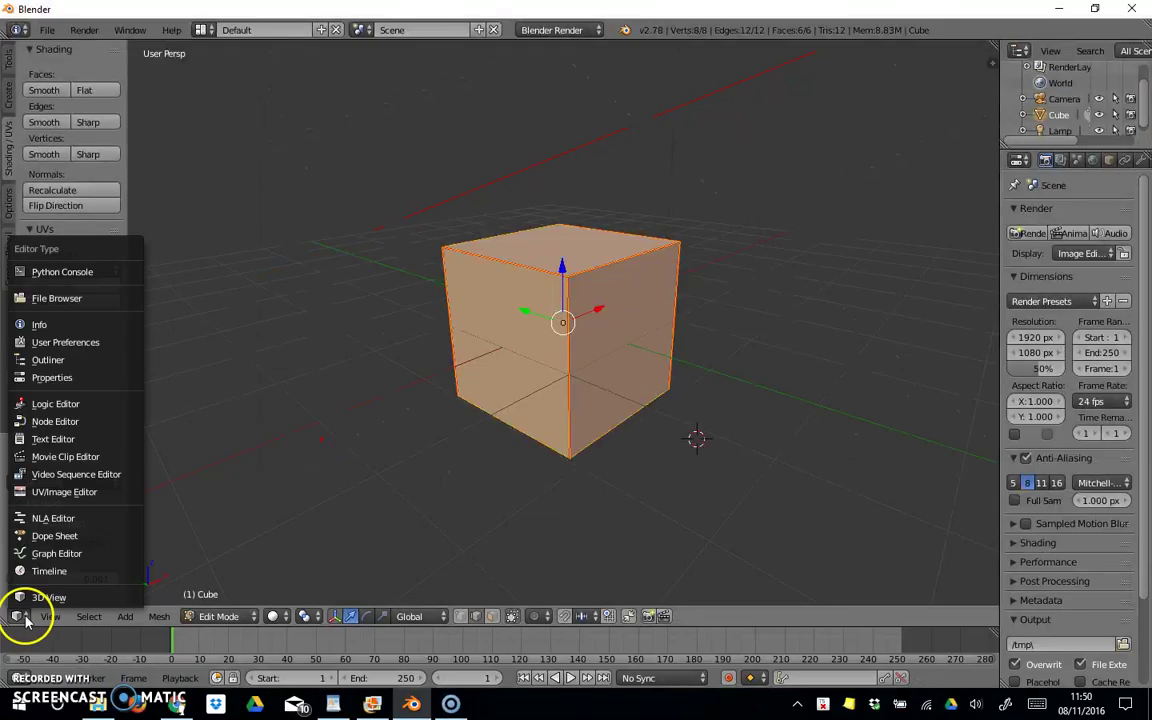
click(40, 492)
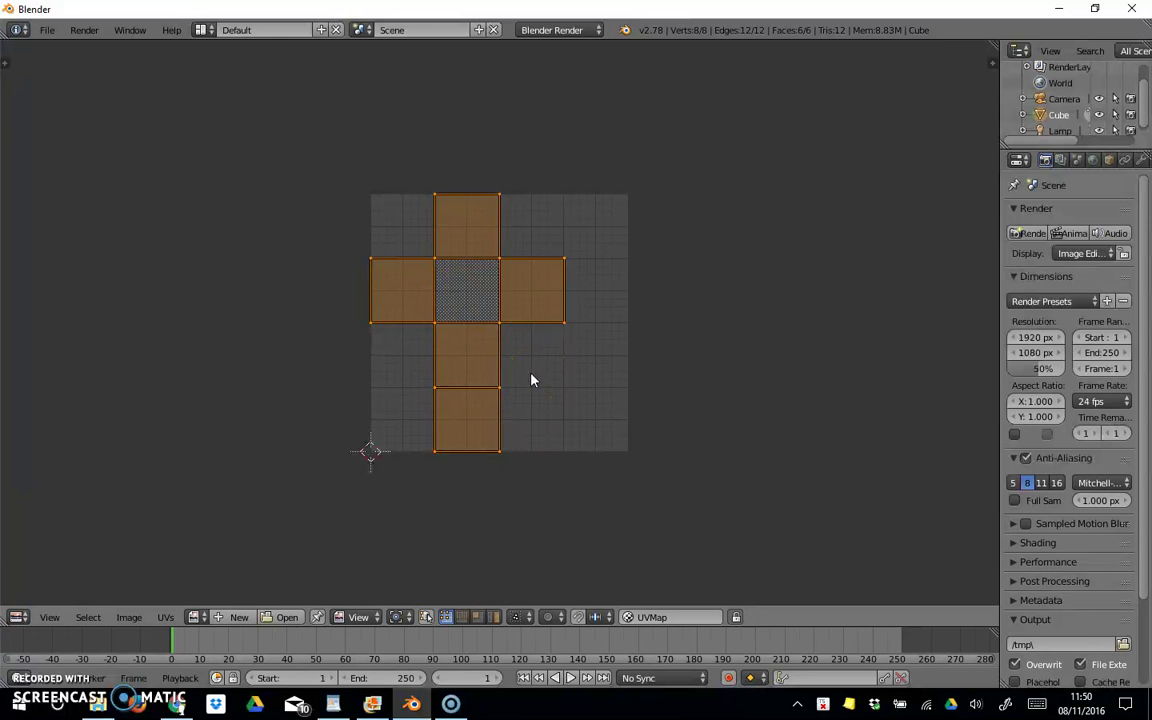
drag(465, 378, 418, 247)
click(166, 617)
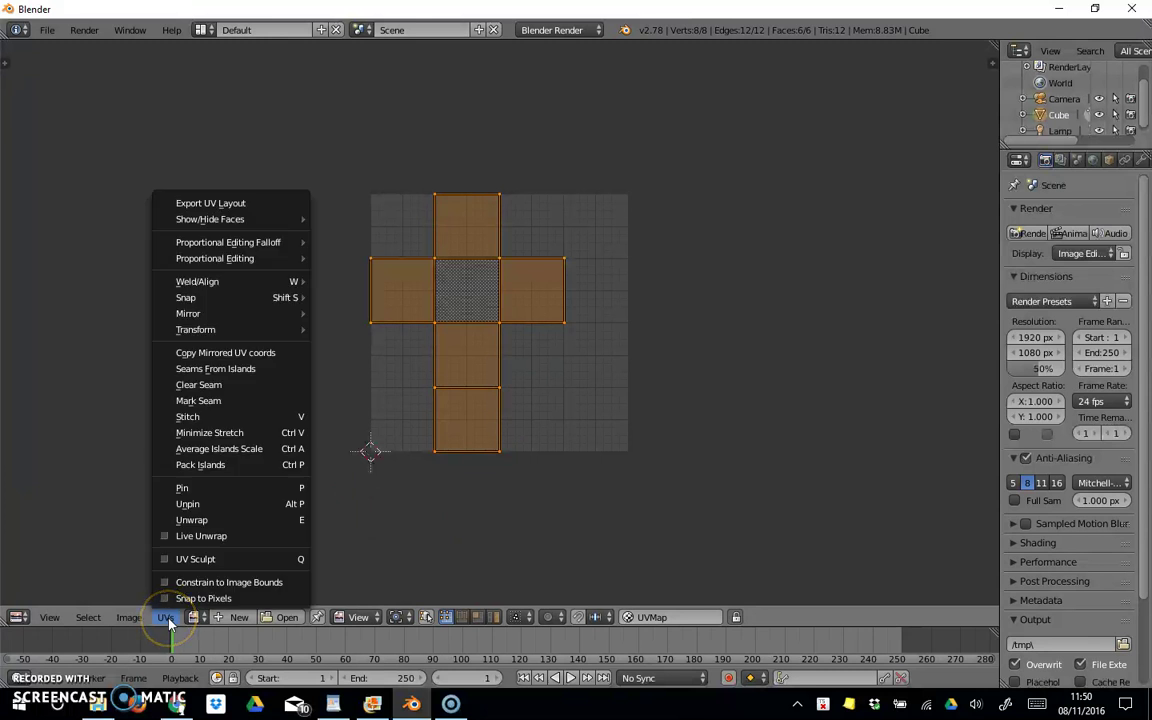
Export the UV layout to the Desktop as BlenderCube.png at 1024 x 1024
click(227, 205)
click(62, 200)
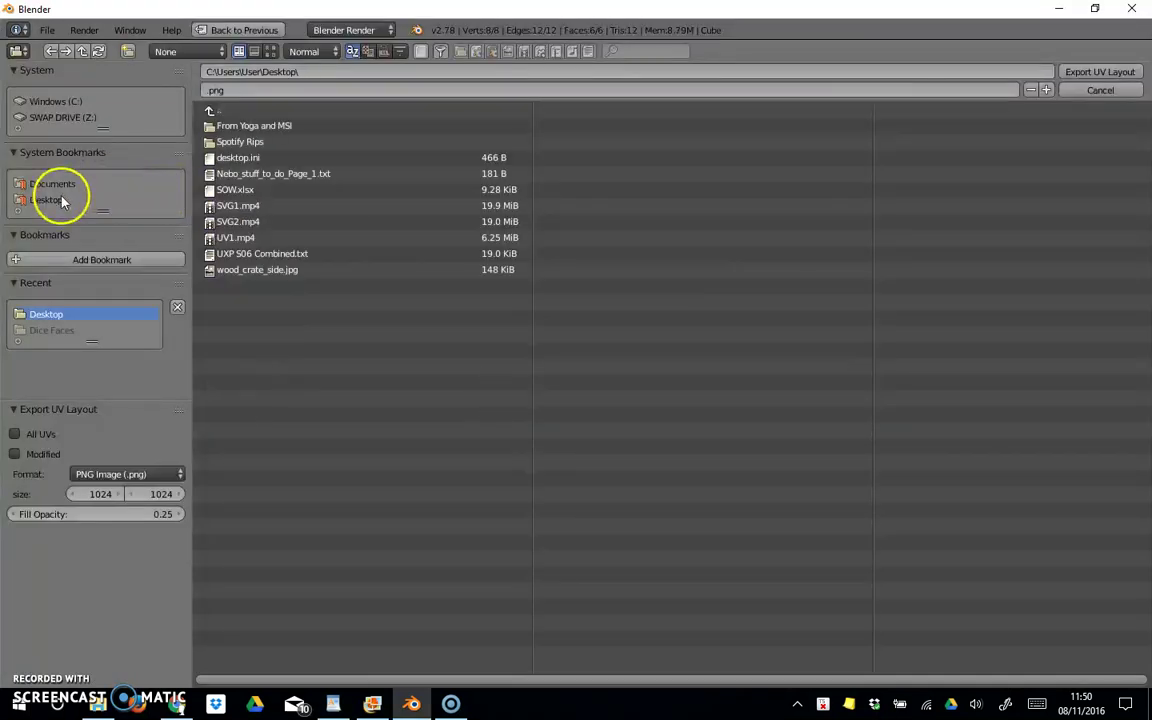
click(210, 92)
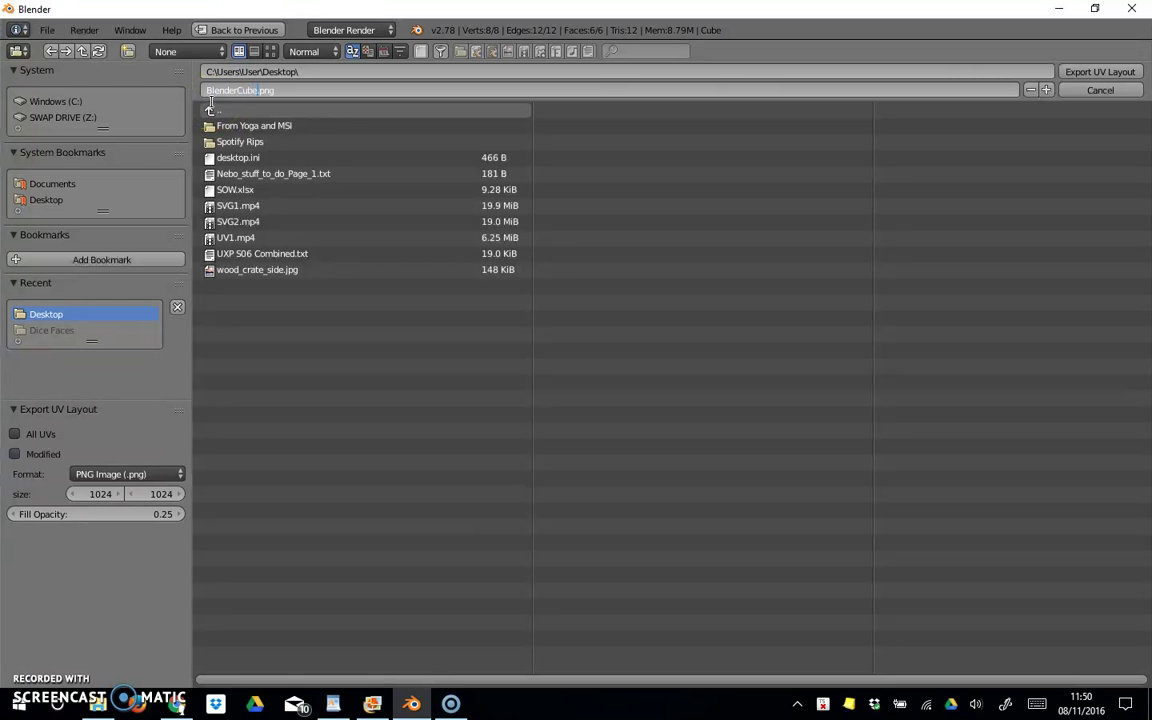
click(259, 90)
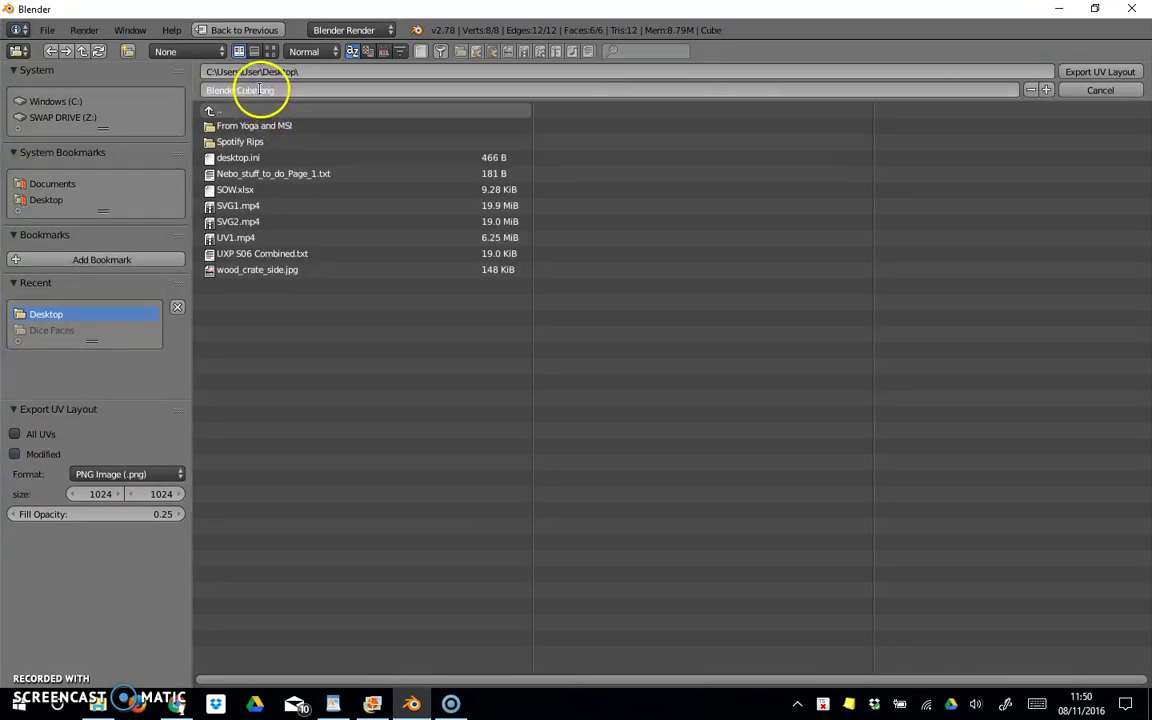
click(1098, 73)
click(1098, 73)
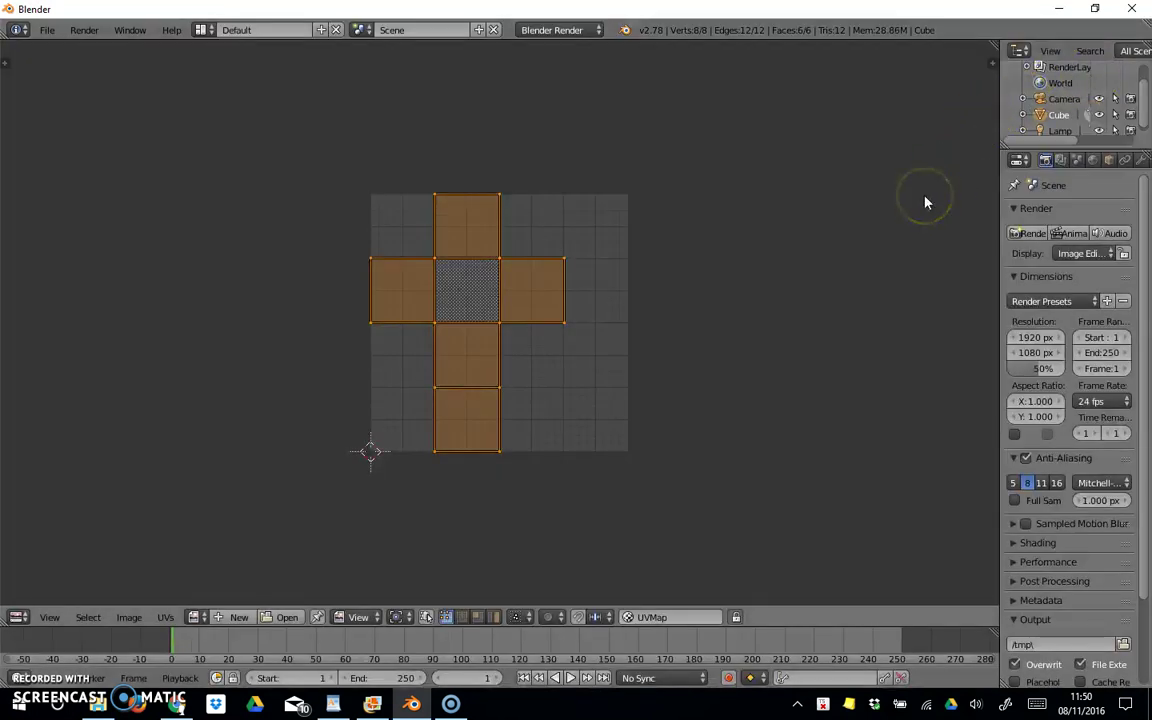
Load the BlenderCube.png UV template from the Desktop via File > Open
click(827, 268)
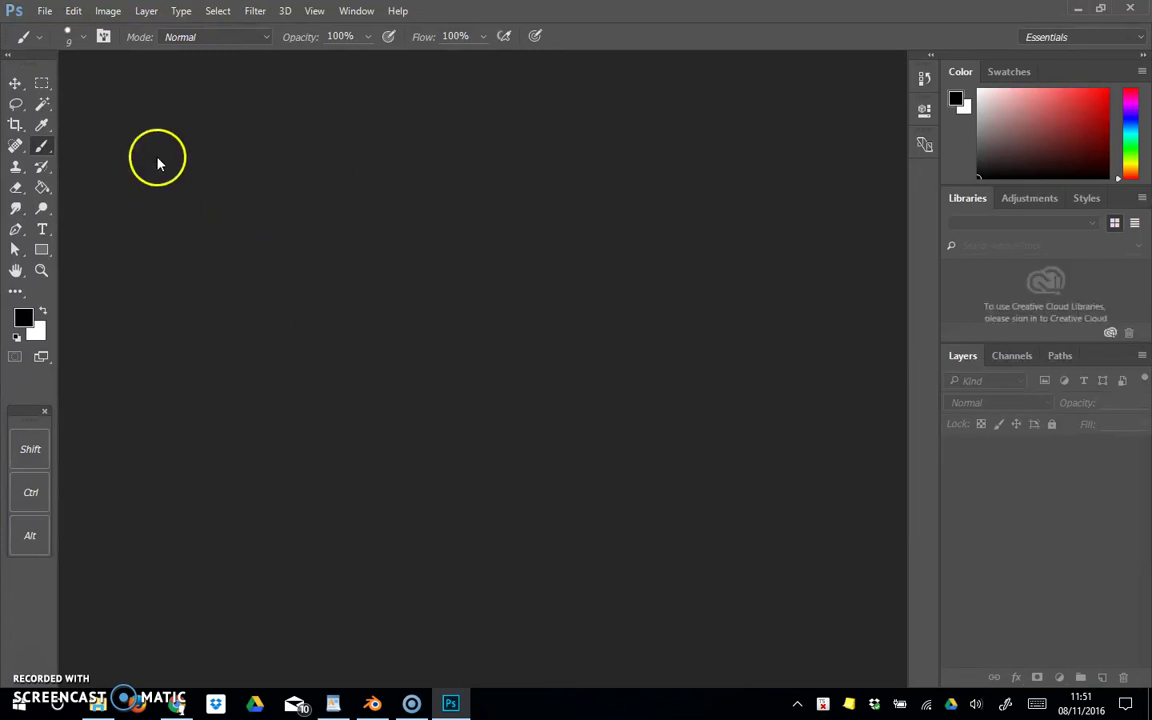
click(45, 12)
click(57, 41)
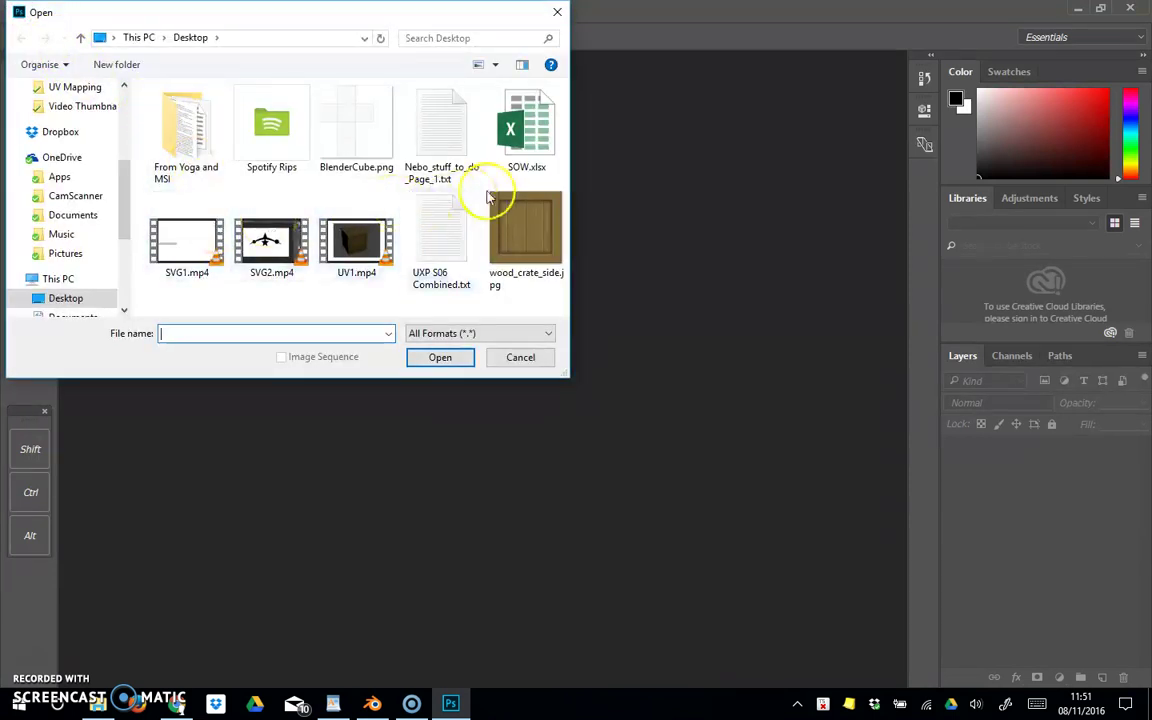
click(340, 132)
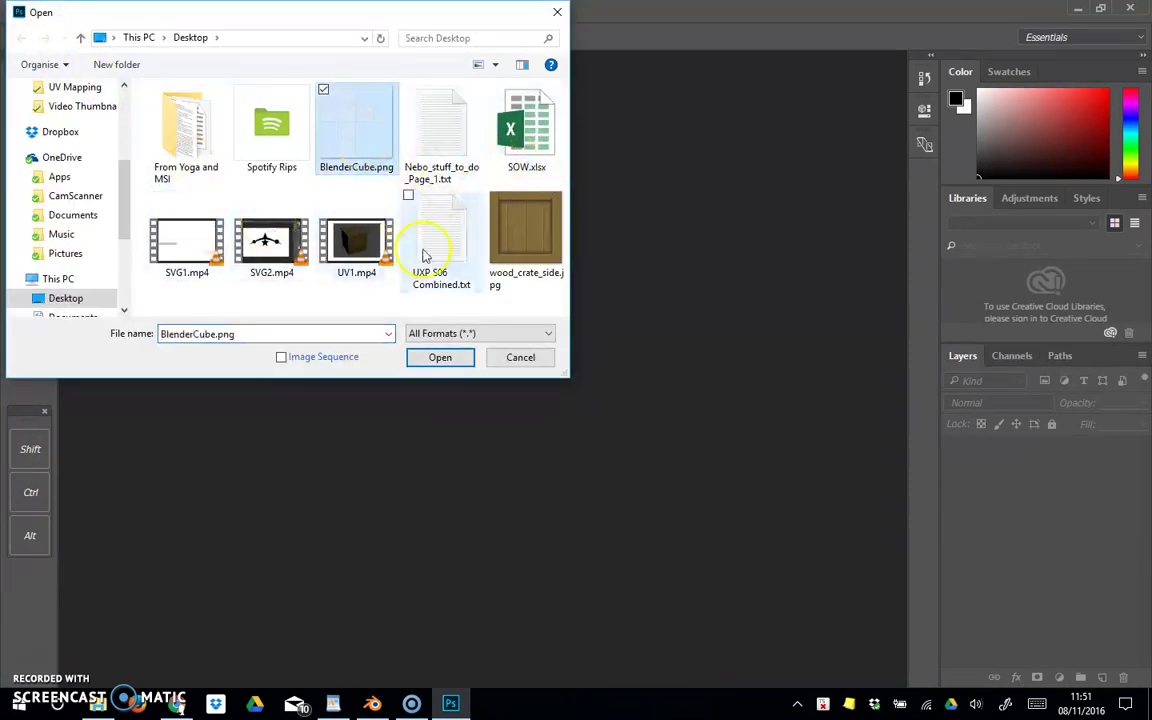
click(441, 357)
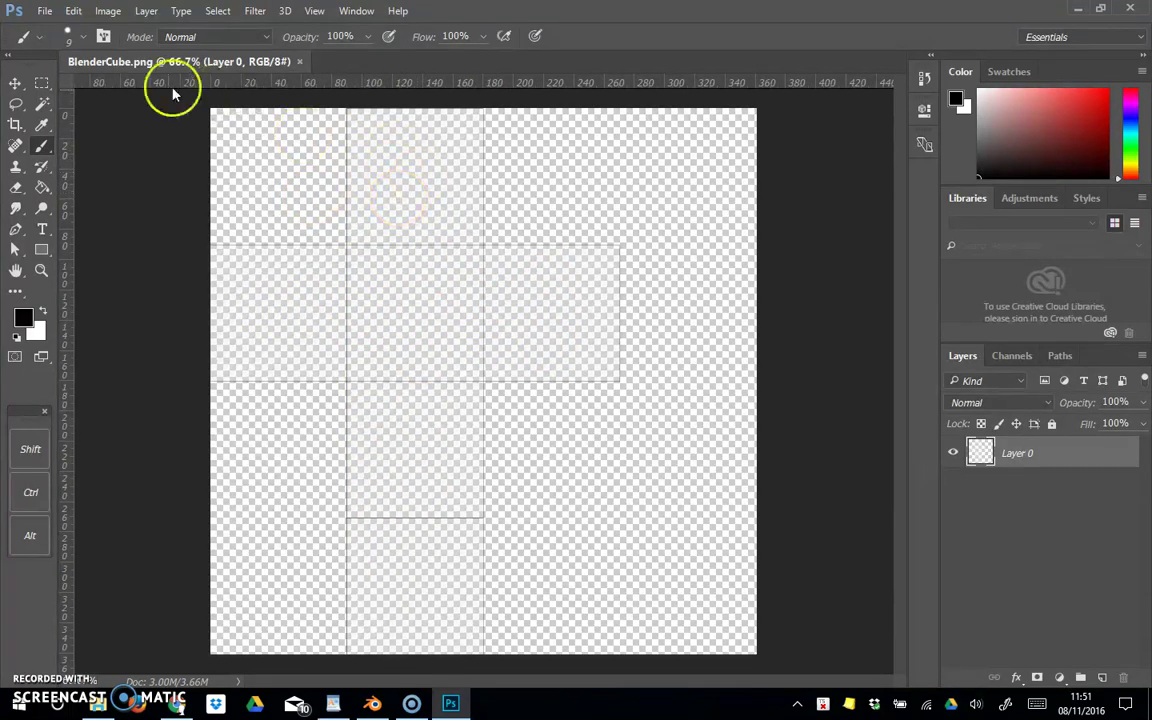
Open the wood_crate_side.jpg texture in Photoshop
click(44, 11)
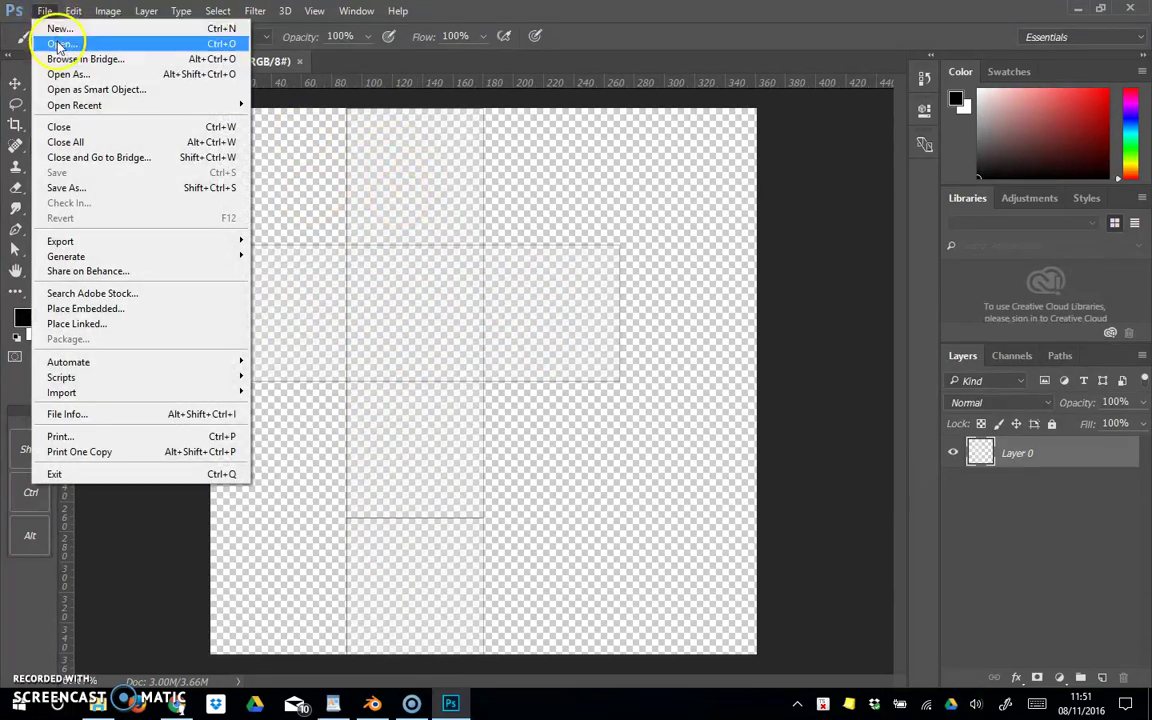
click(60, 45)
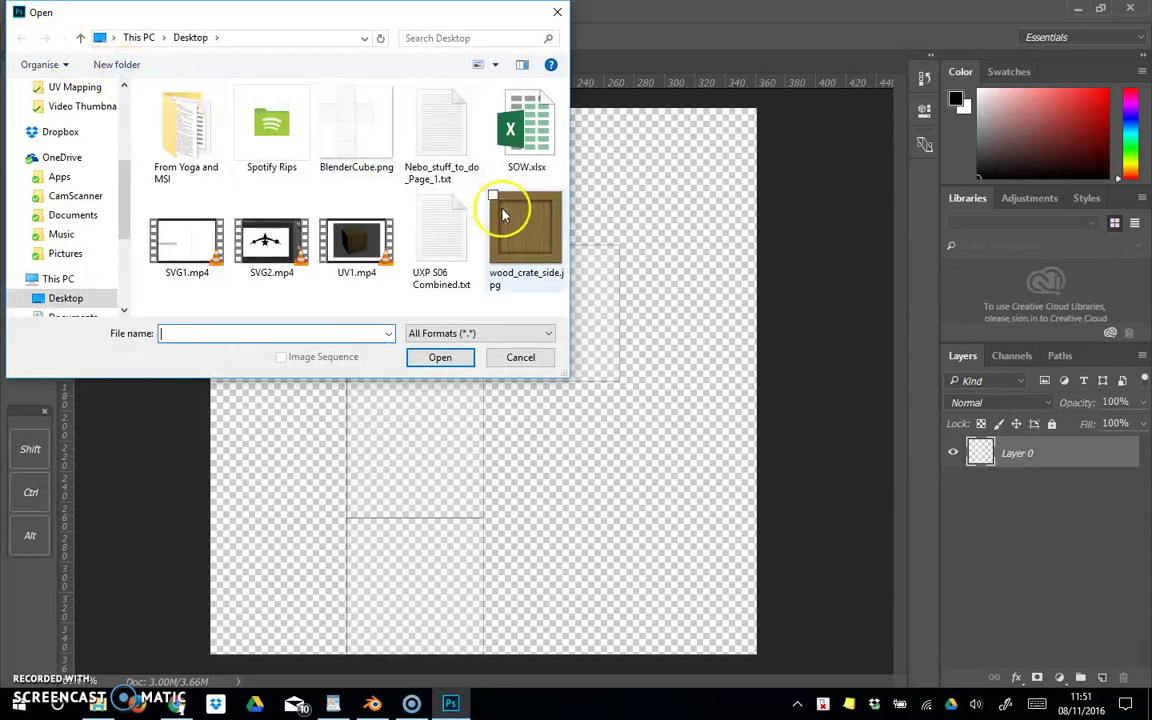
click(497, 268)
click(448, 357)
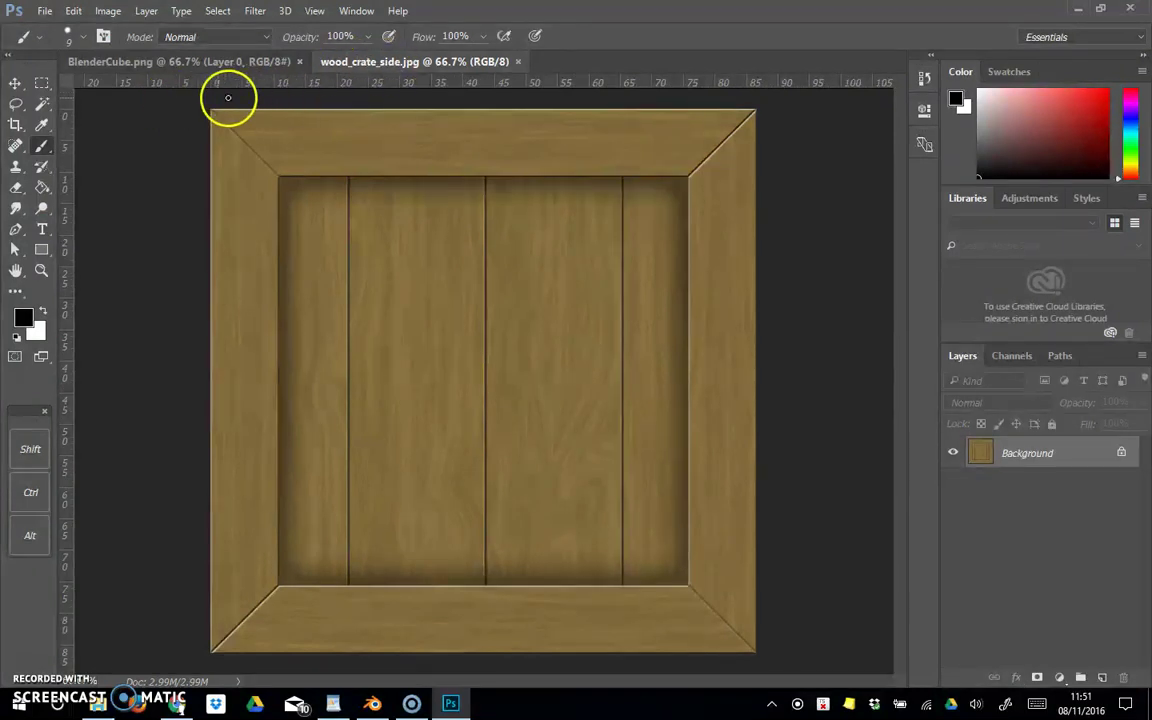
Select the entire crate image with Select > All
click(74, 11)
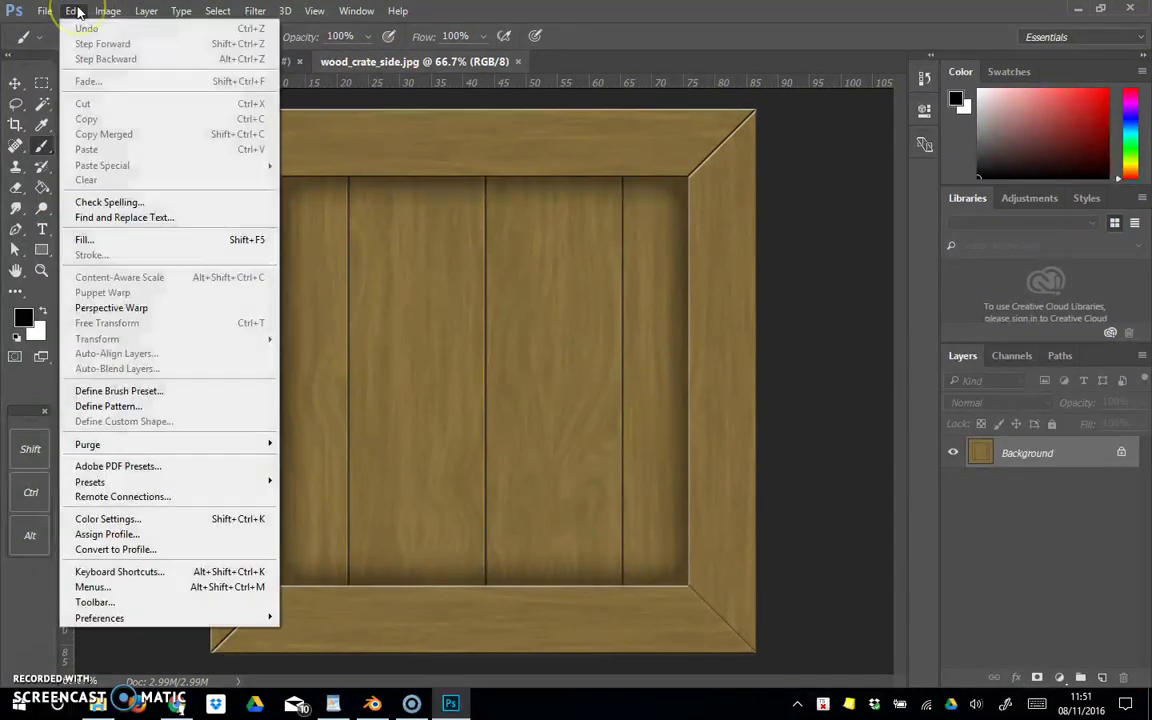
click(78, 11)
click(217, 11)
click(222, 28)
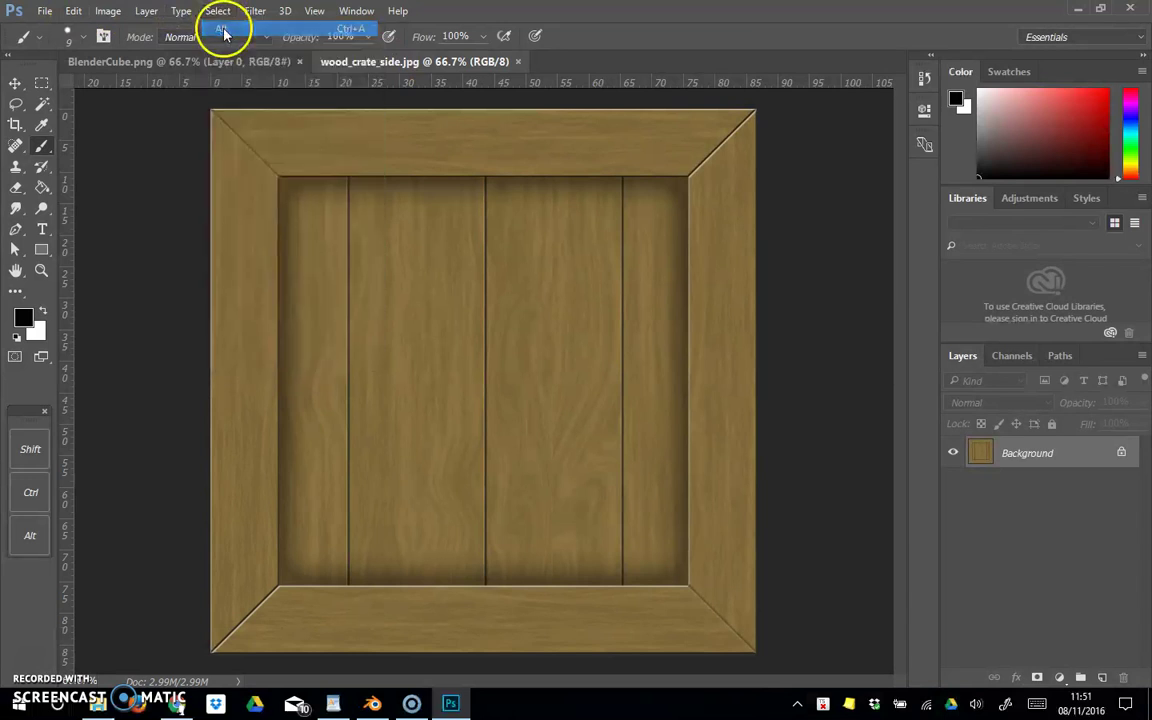
click(74, 11)
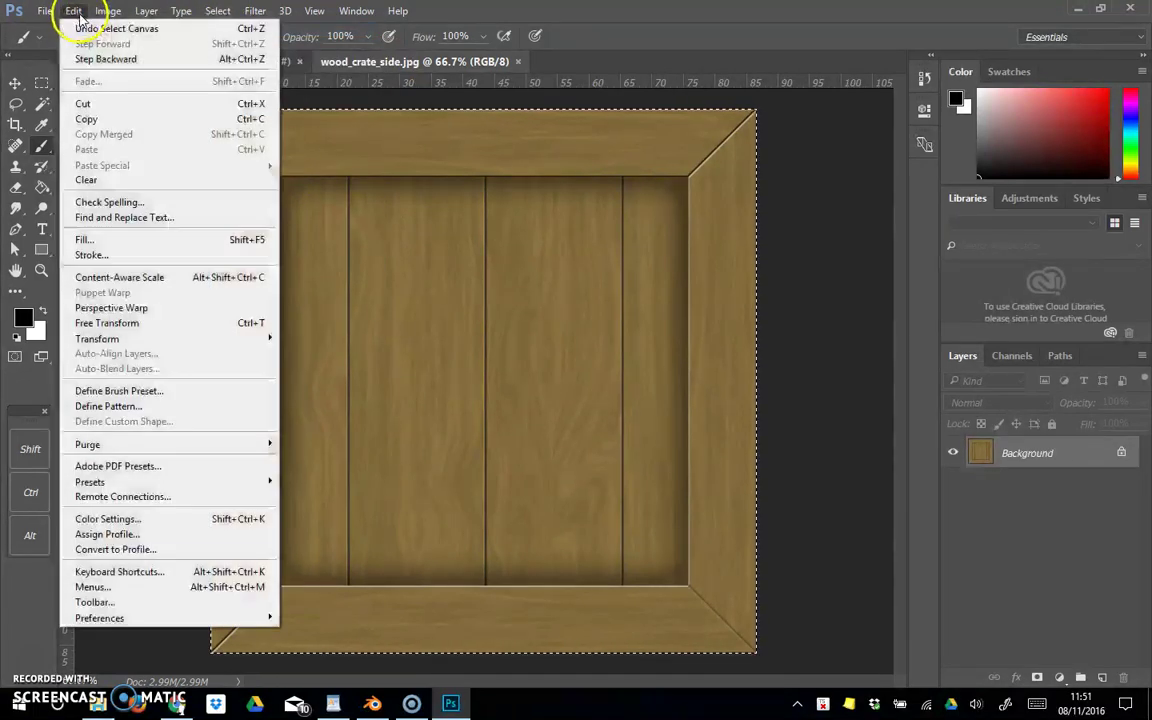
Copy the crate image and paste it into BlenderCube.png as Layer 1
click(112, 118)
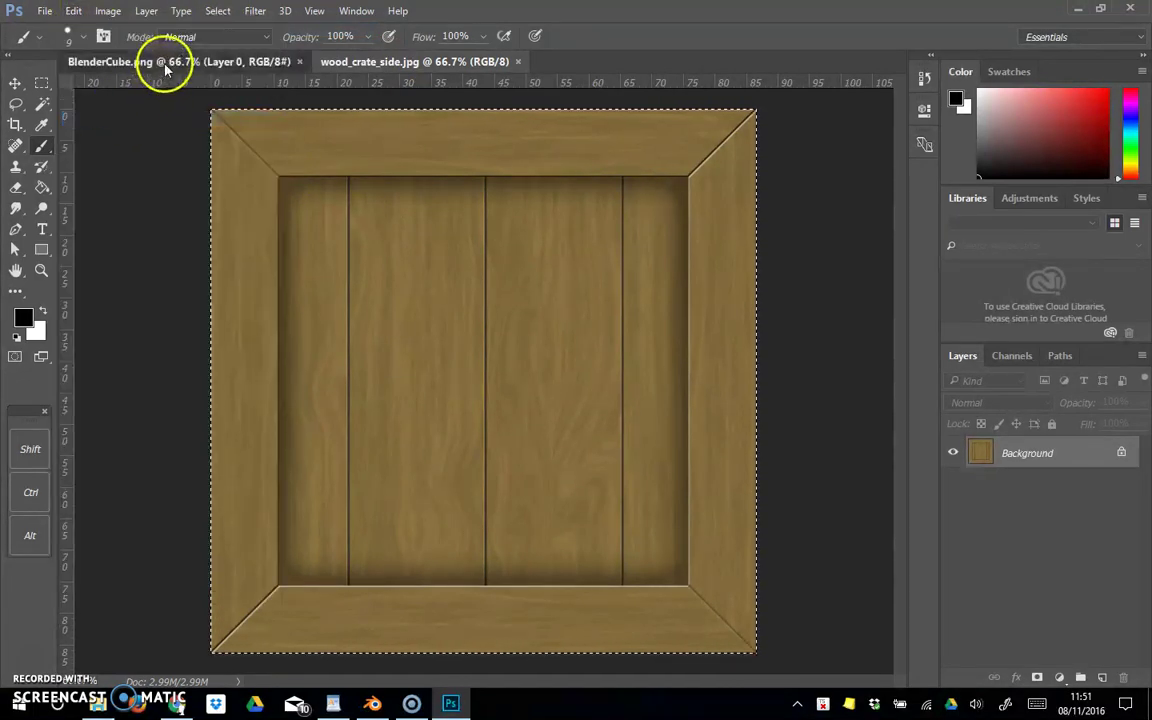
click(170, 64)
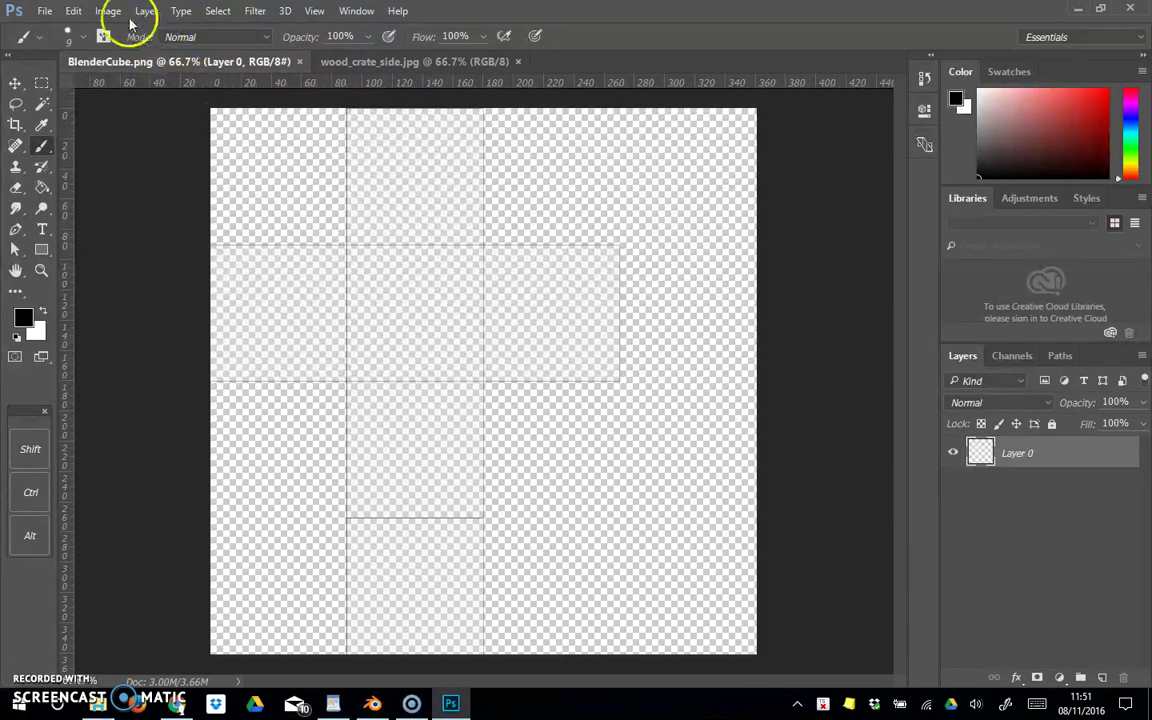
click(74, 11)
click(122, 150)
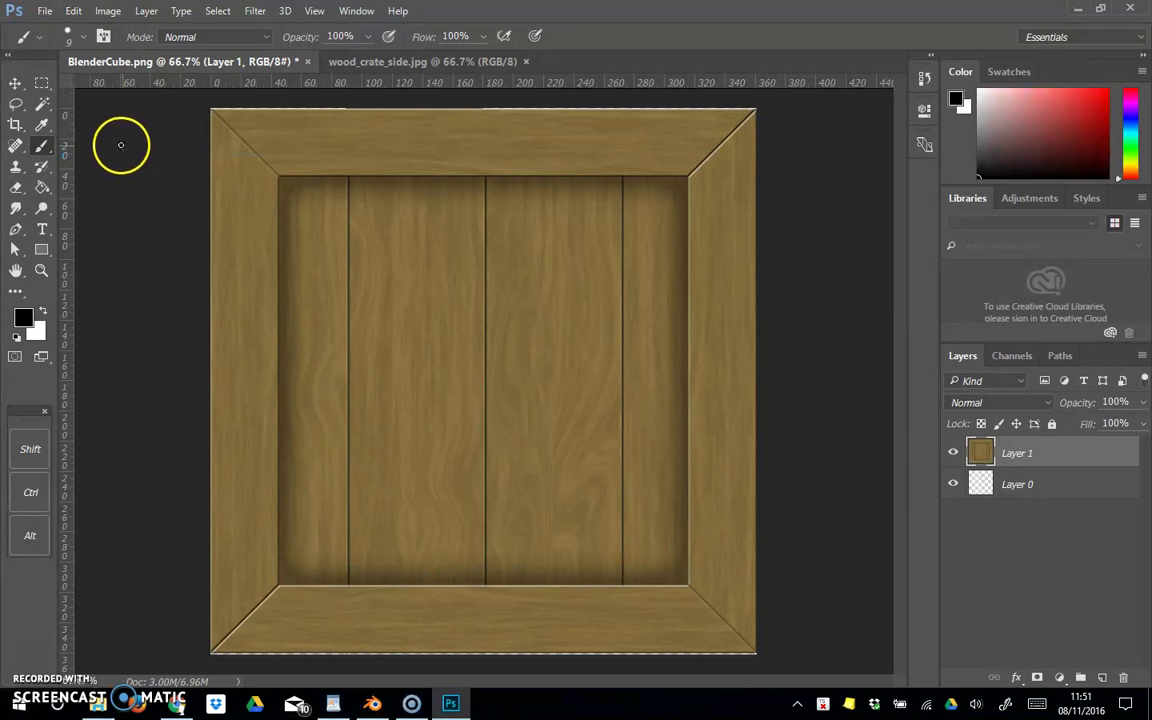
Scale the pasted crate to about 25% to fit one UV square and apply
click(16, 84)
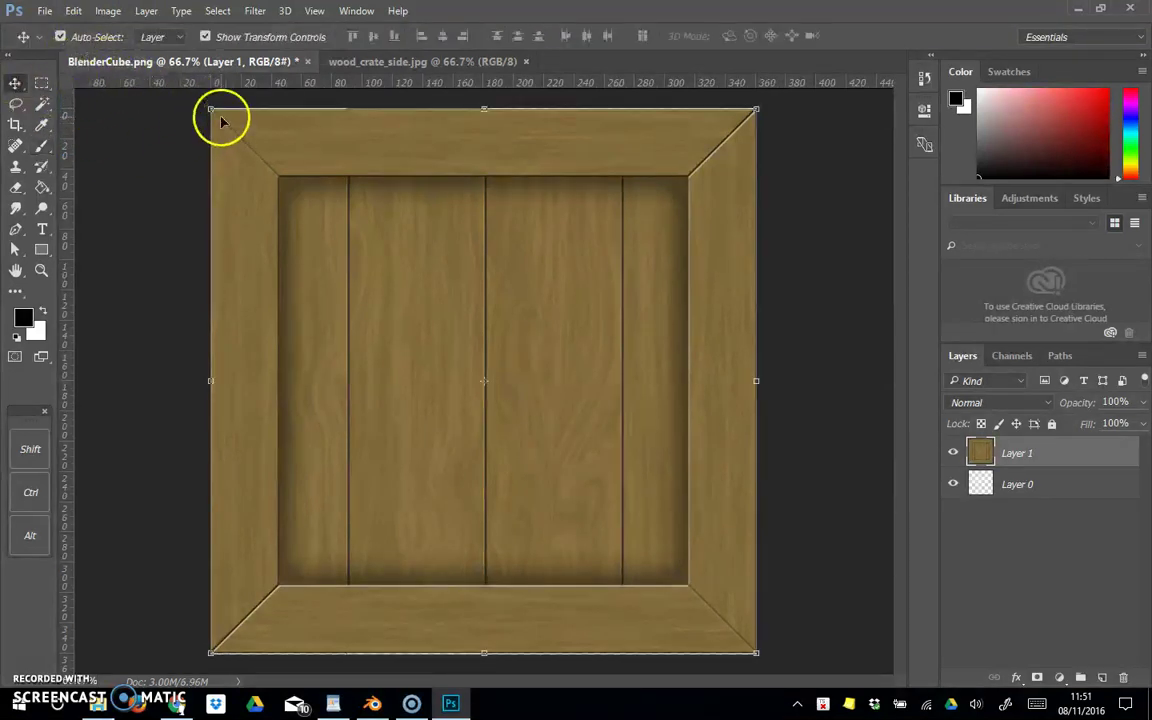
drag(212, 109, 525, 284)
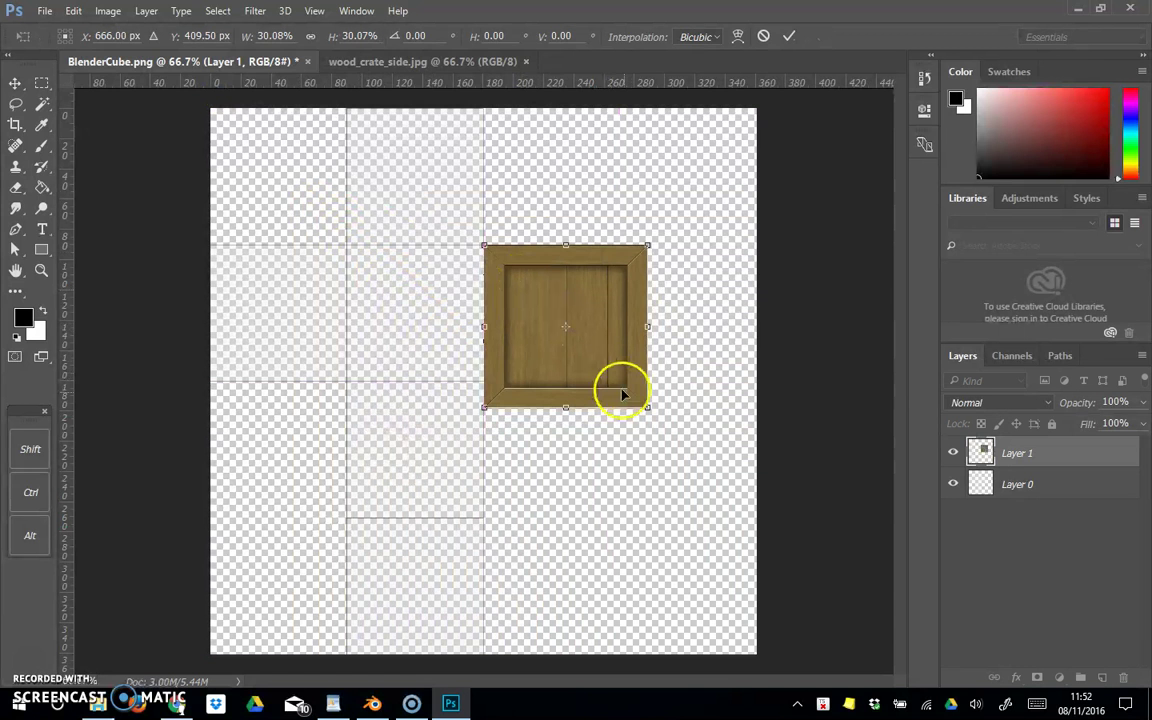
drag(648, 406, 622, 379)
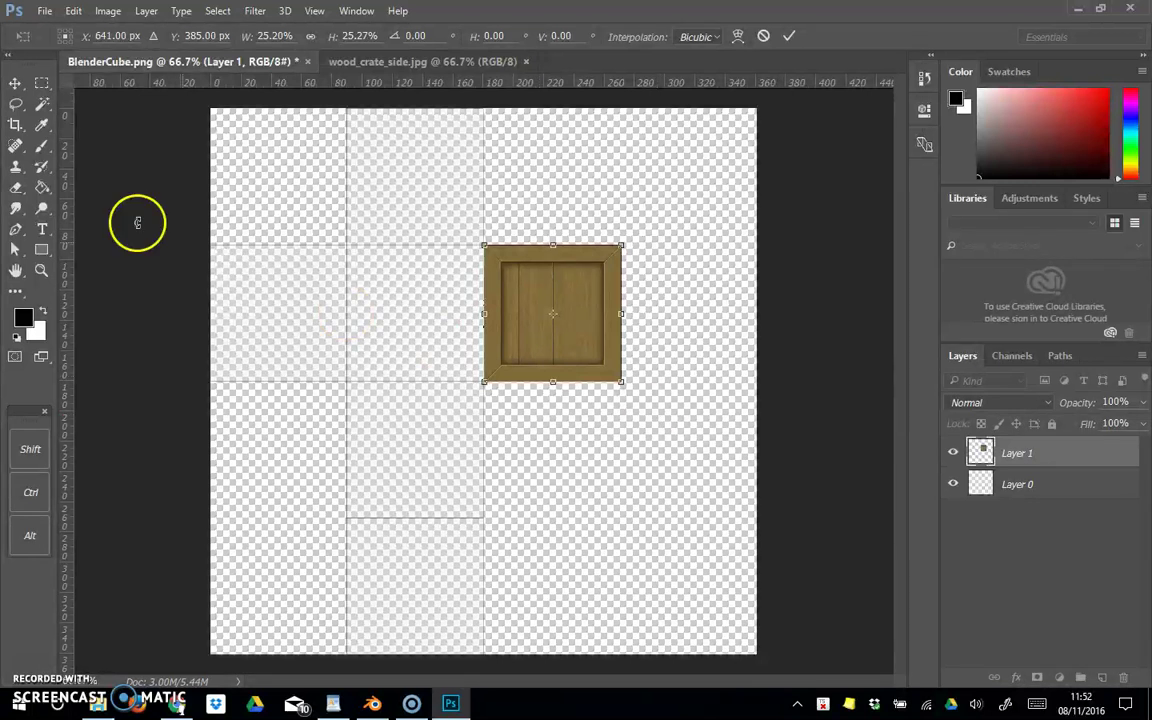
click(17, 87)
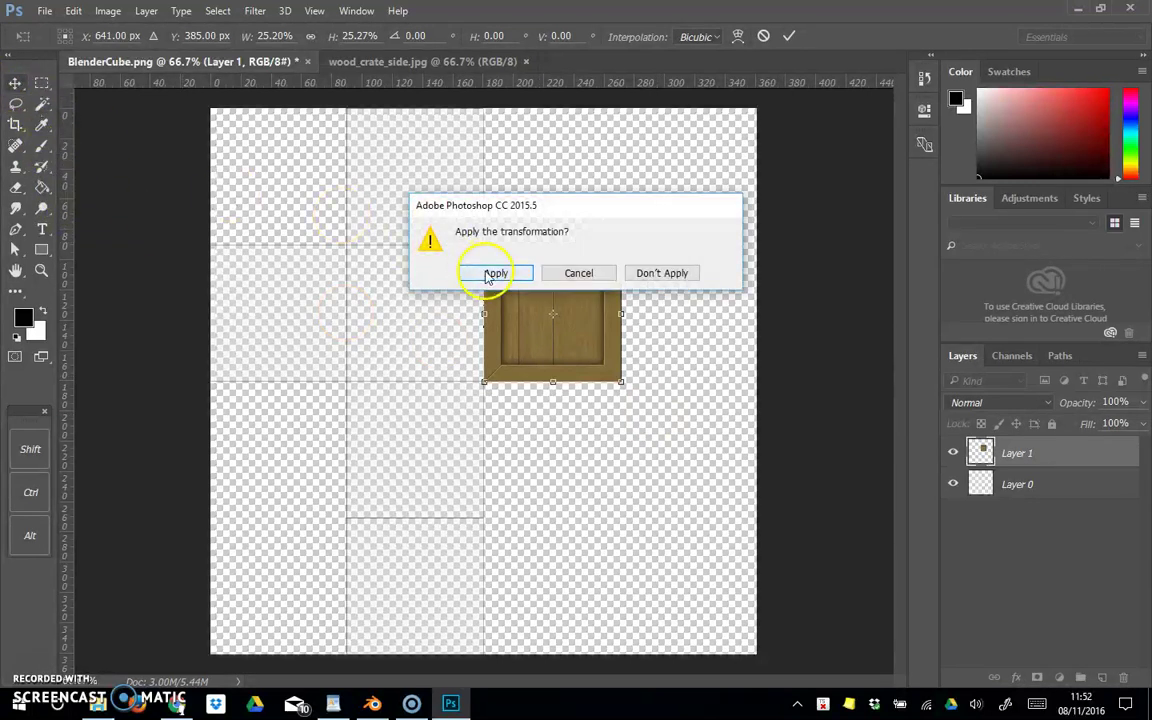
click(494, 273)
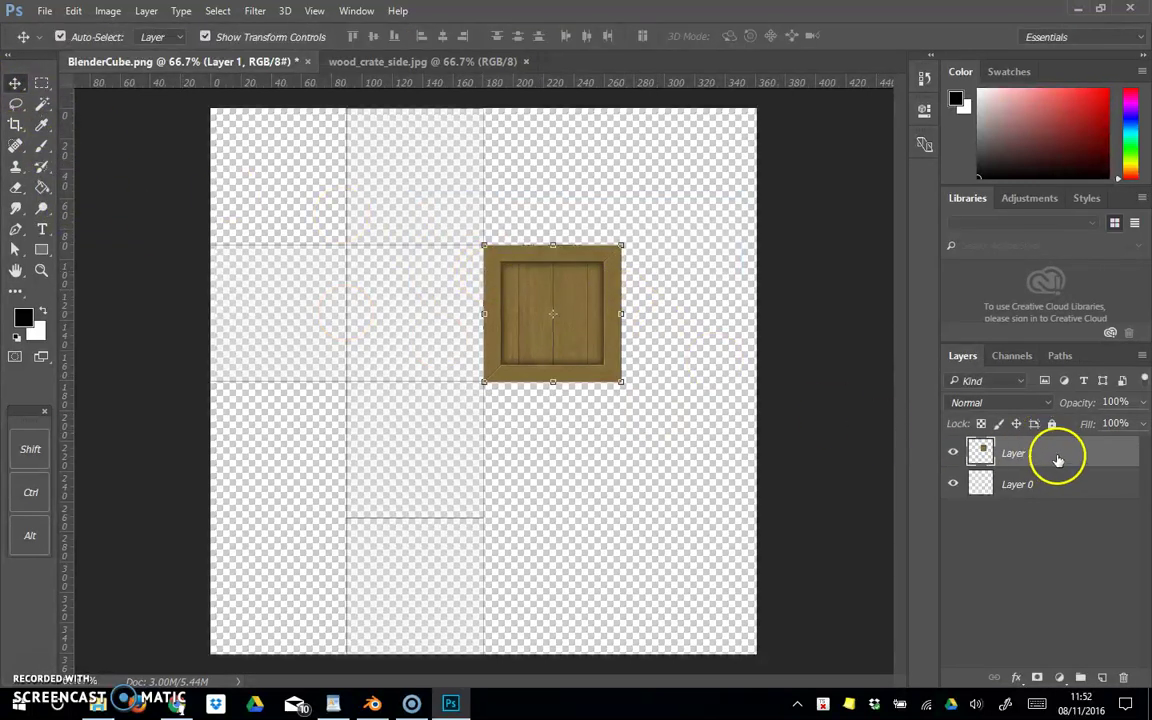
Duplicate the crate layer five times into the centre, left, top, below-centre and bottom squares
drag(1062, 457, 1103, 671)
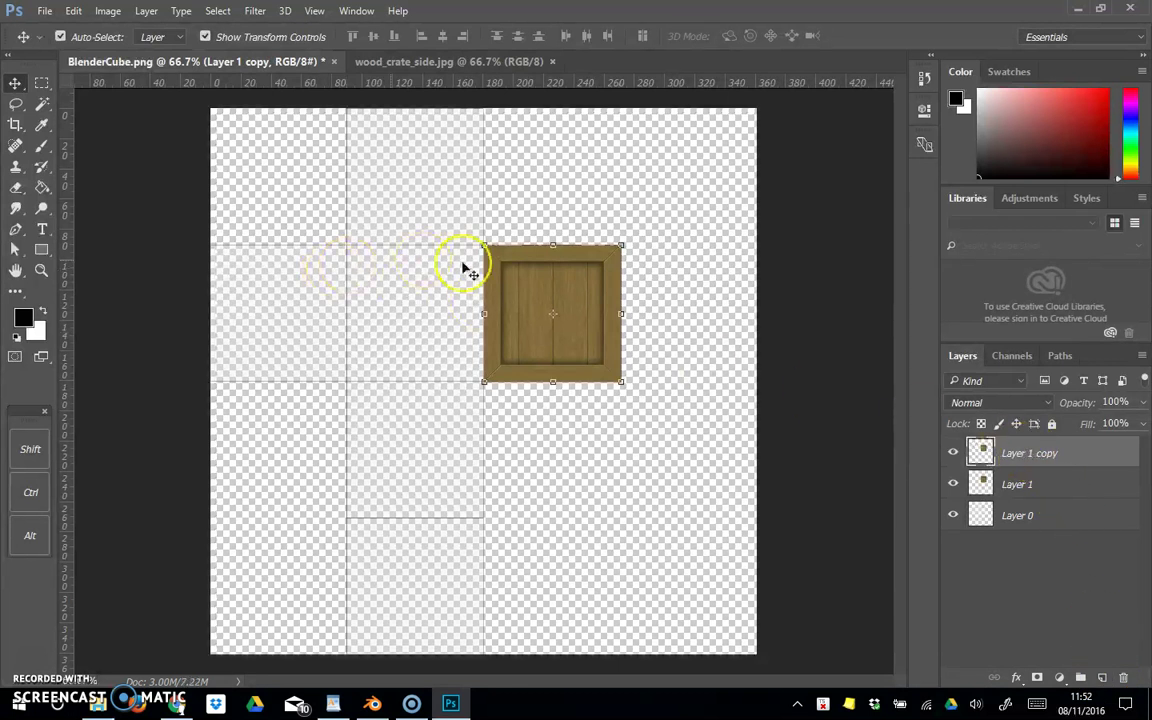
drag(465, 268, 376, 276)
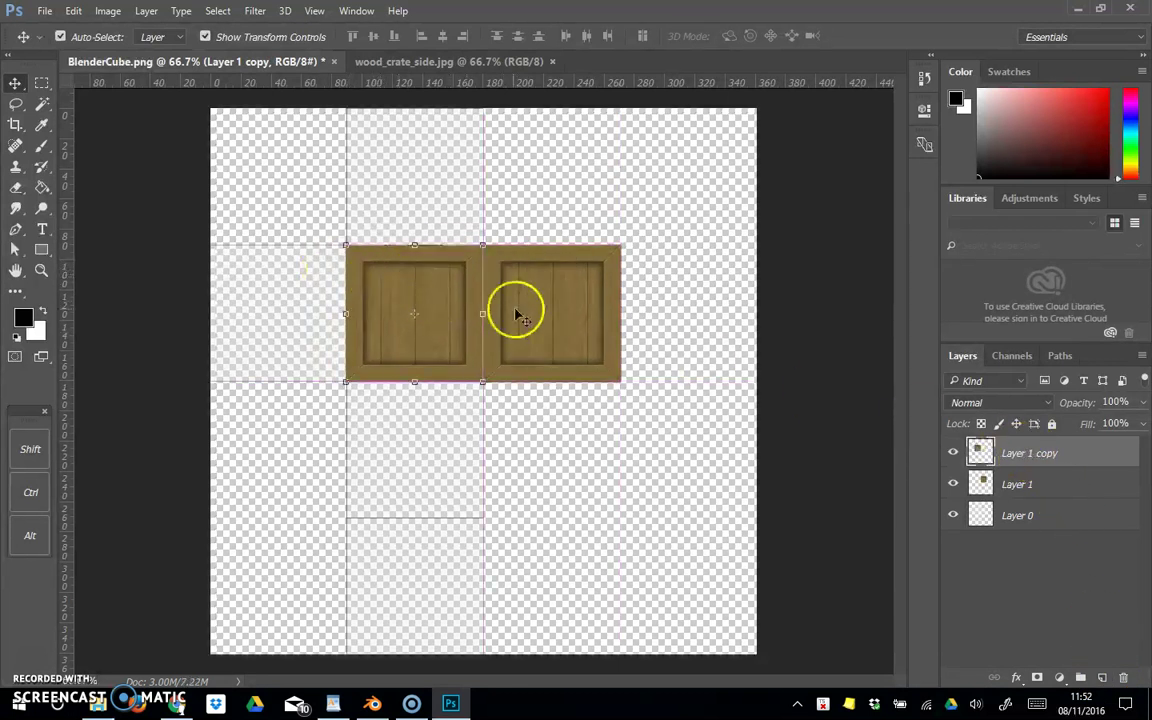
drag(1093, 453, 1103, 677)
drag(424, 309, 293, 306)
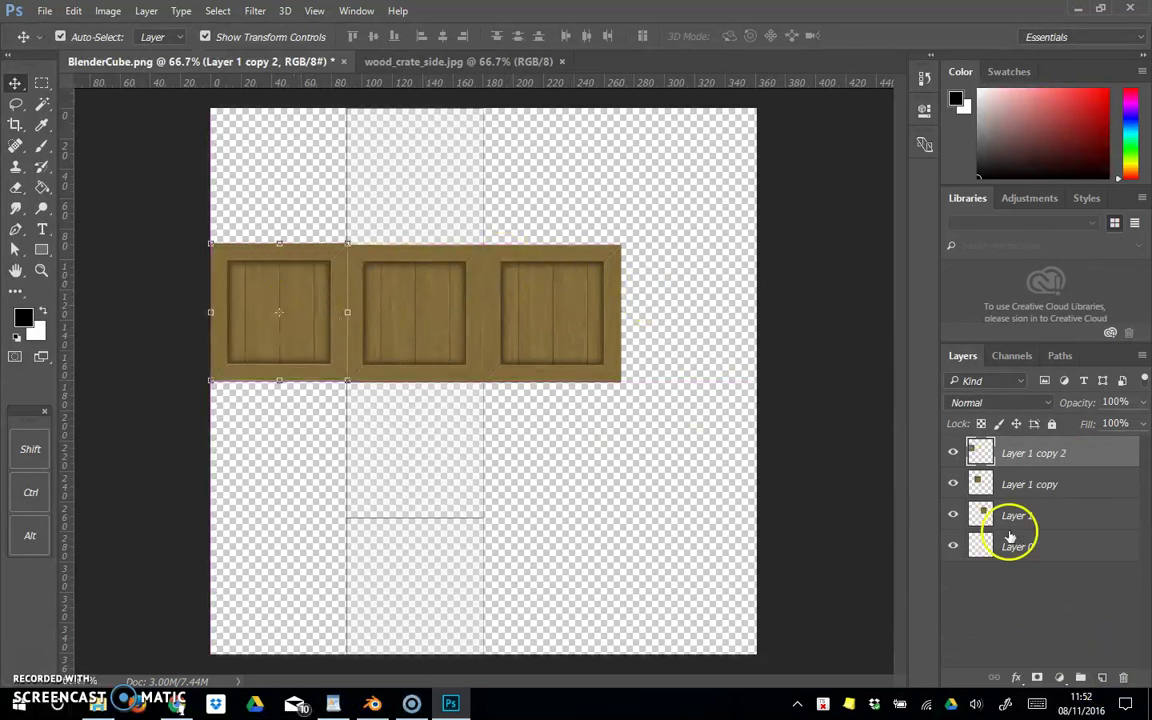
drag(1081, 465, 1102, 674)
drag(320, 305, 457, 171)
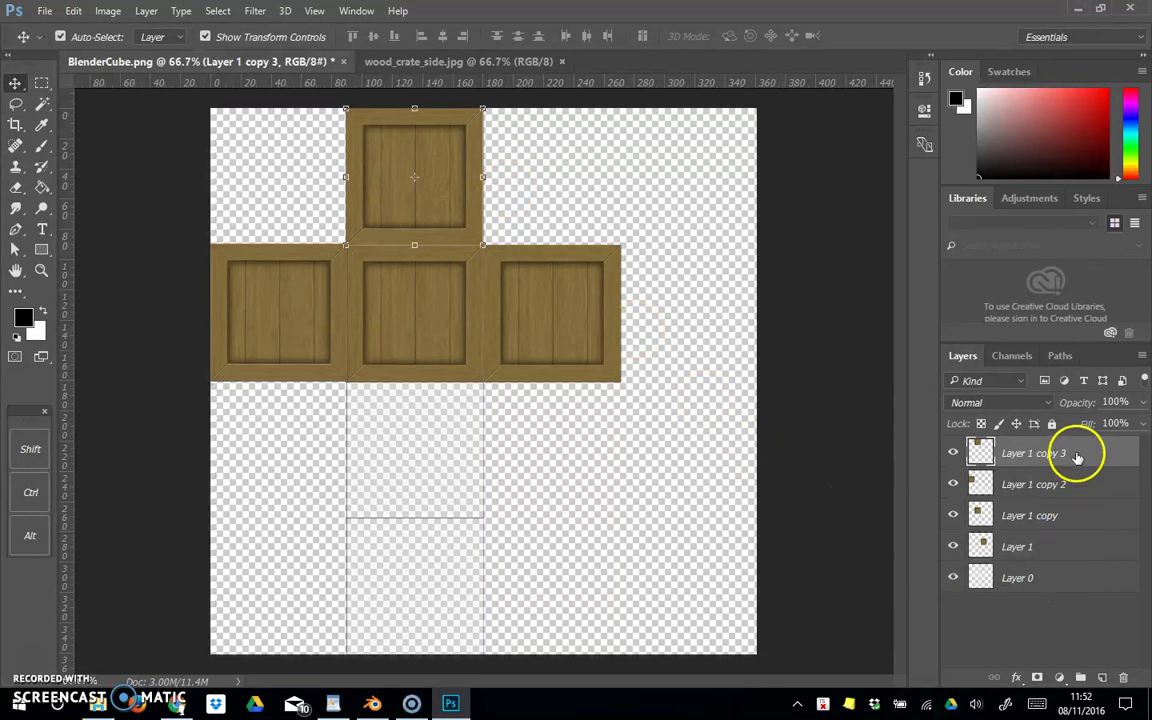
drag(1083, 485, 1101, 677)
drag(452, 213, 450, 483)
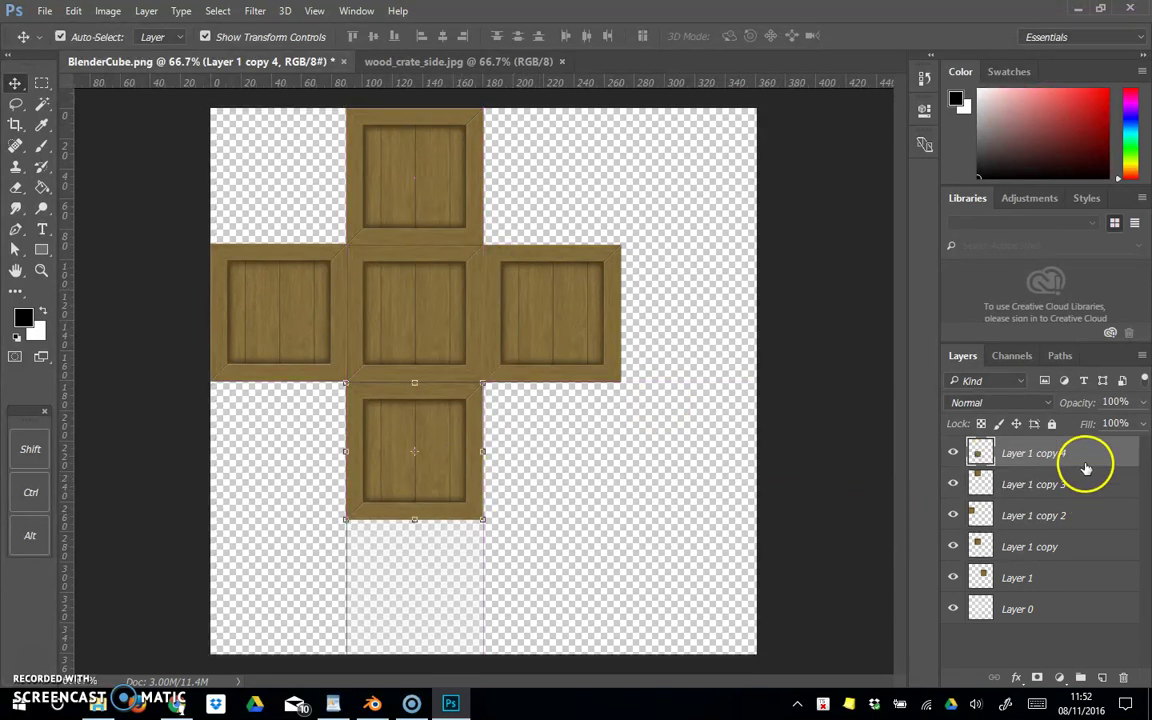
drag(1085, 458, 1101, 677)
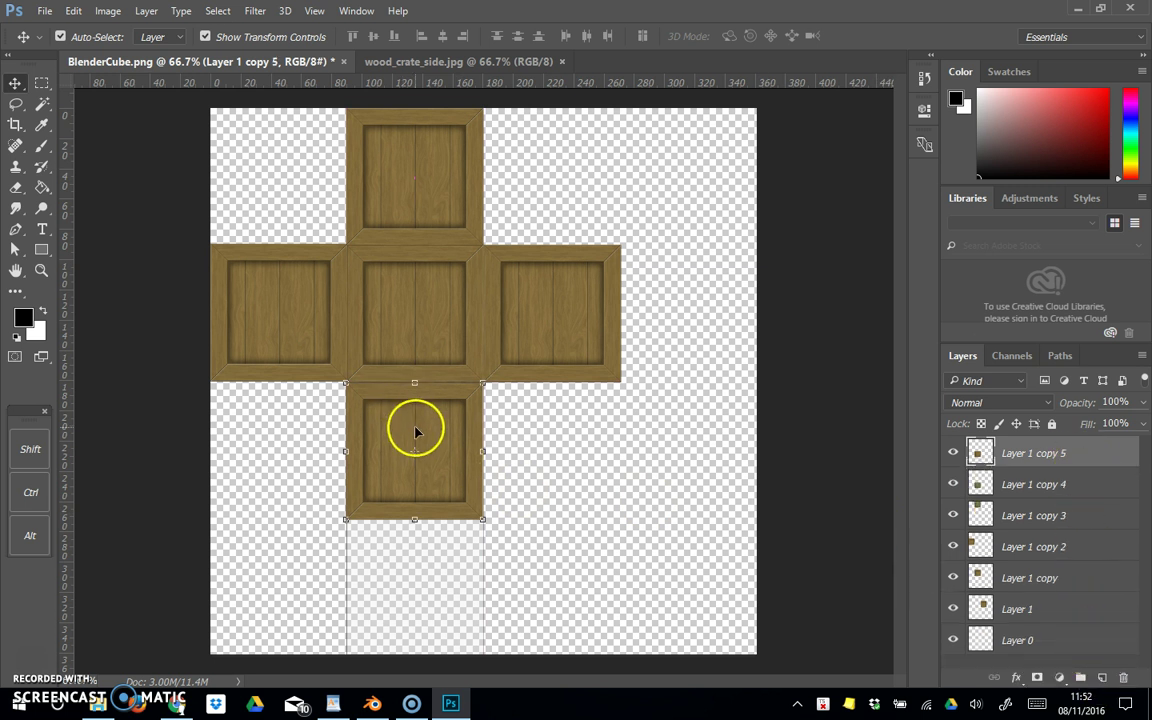
drag(416, 427, 420, 573)
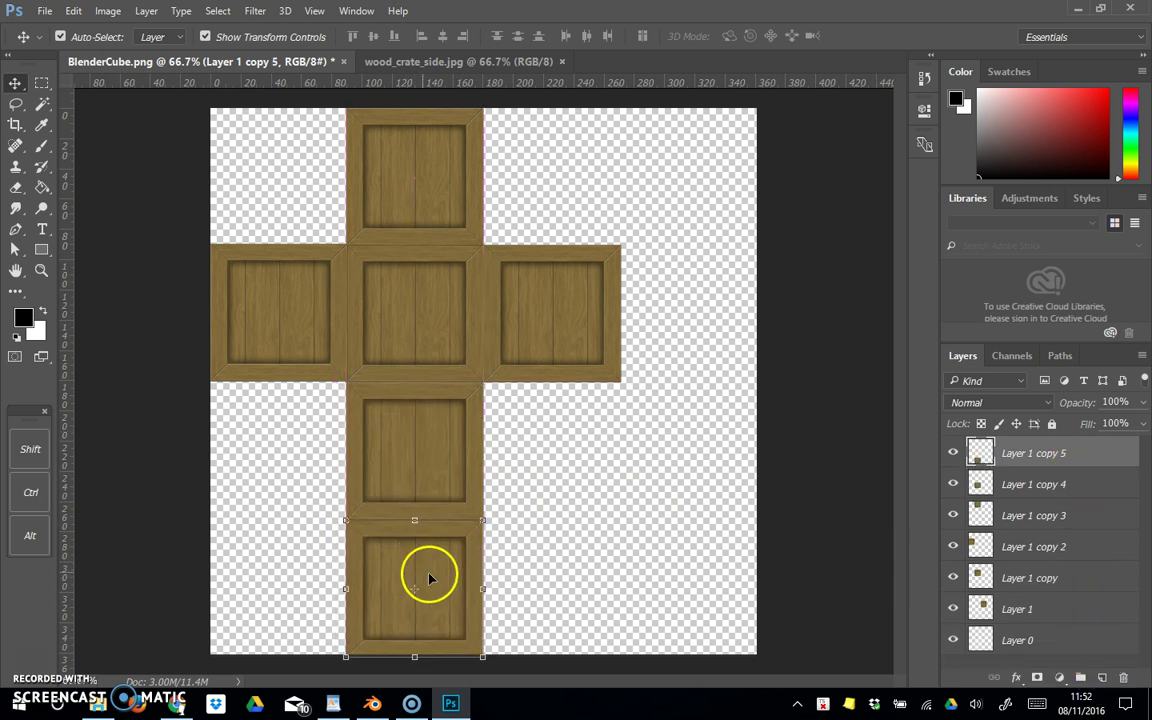
click(560, 552)
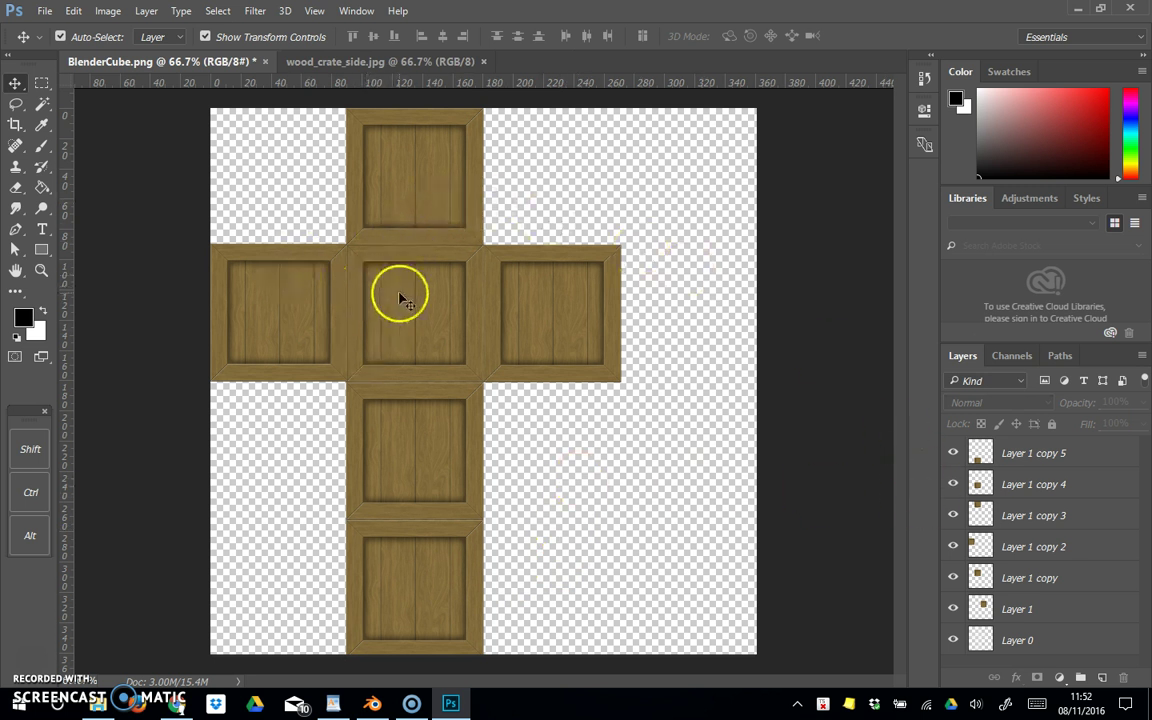
Add a new layer and set up a red brush for painting
click(1102, 678)
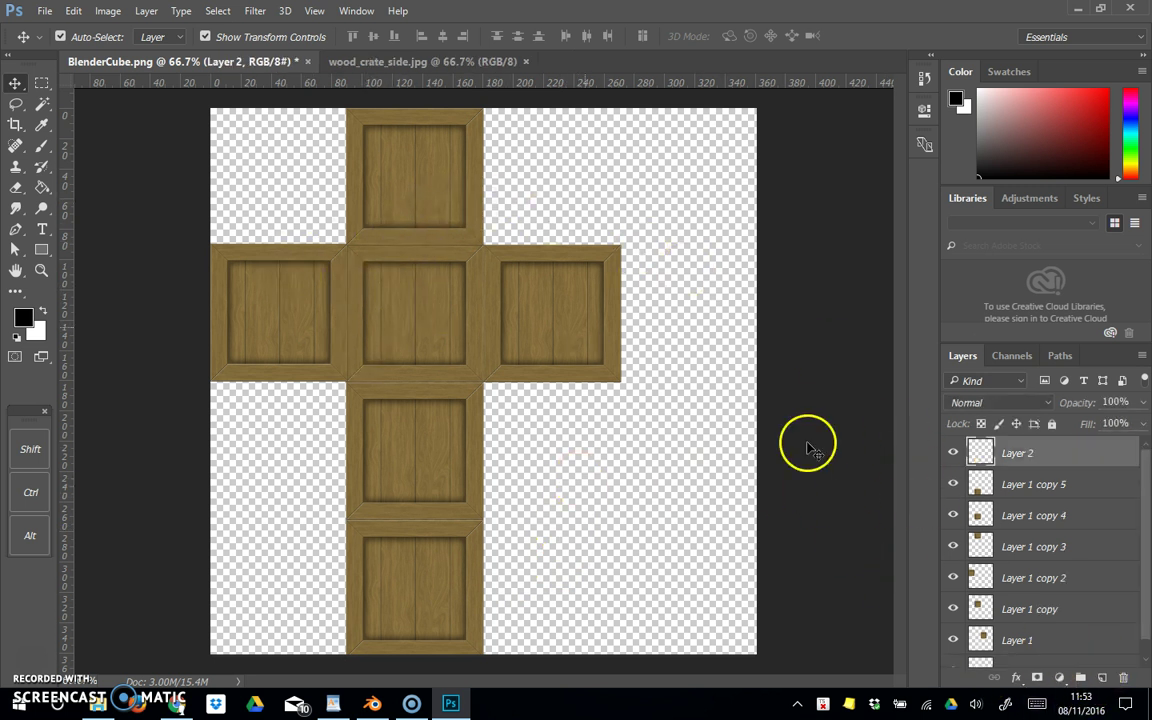
click(24, 318)
click(550, 230)
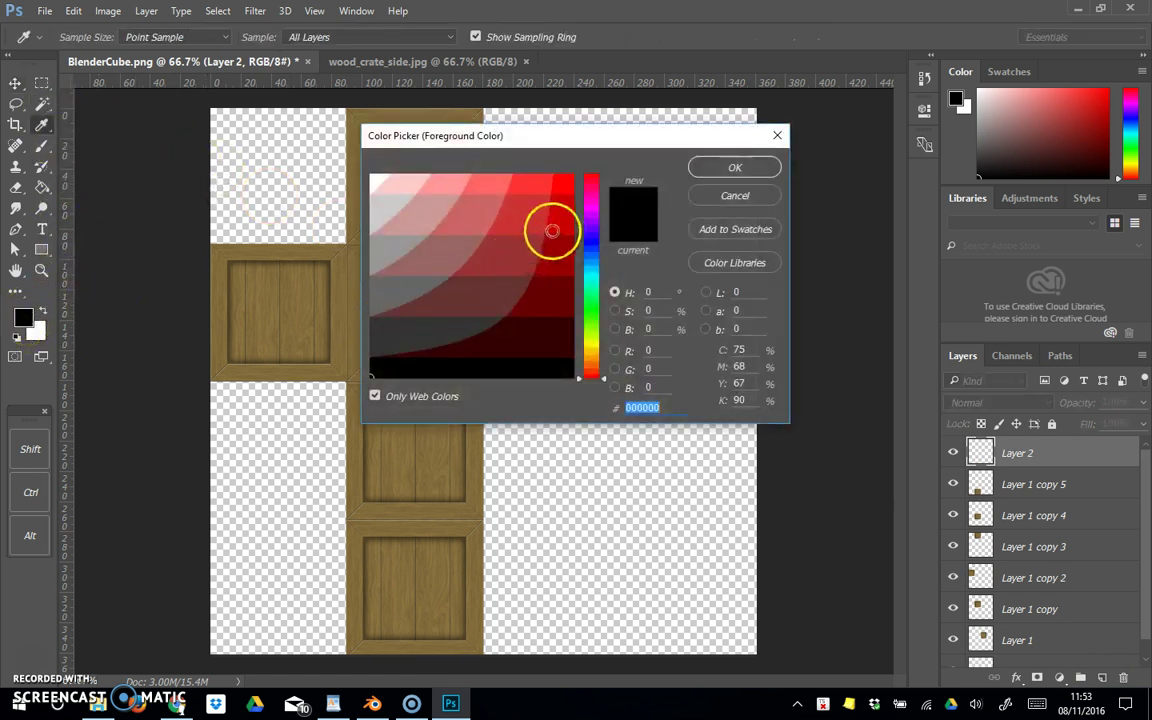
click(733, 167)
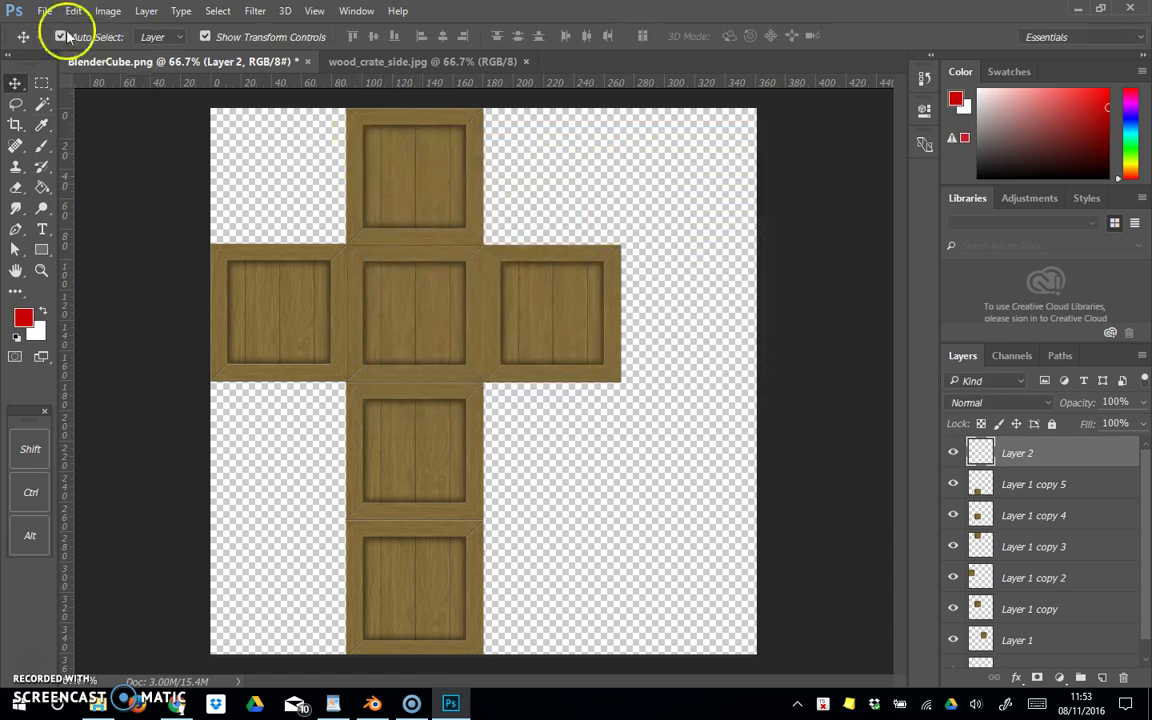
click(42, 150)
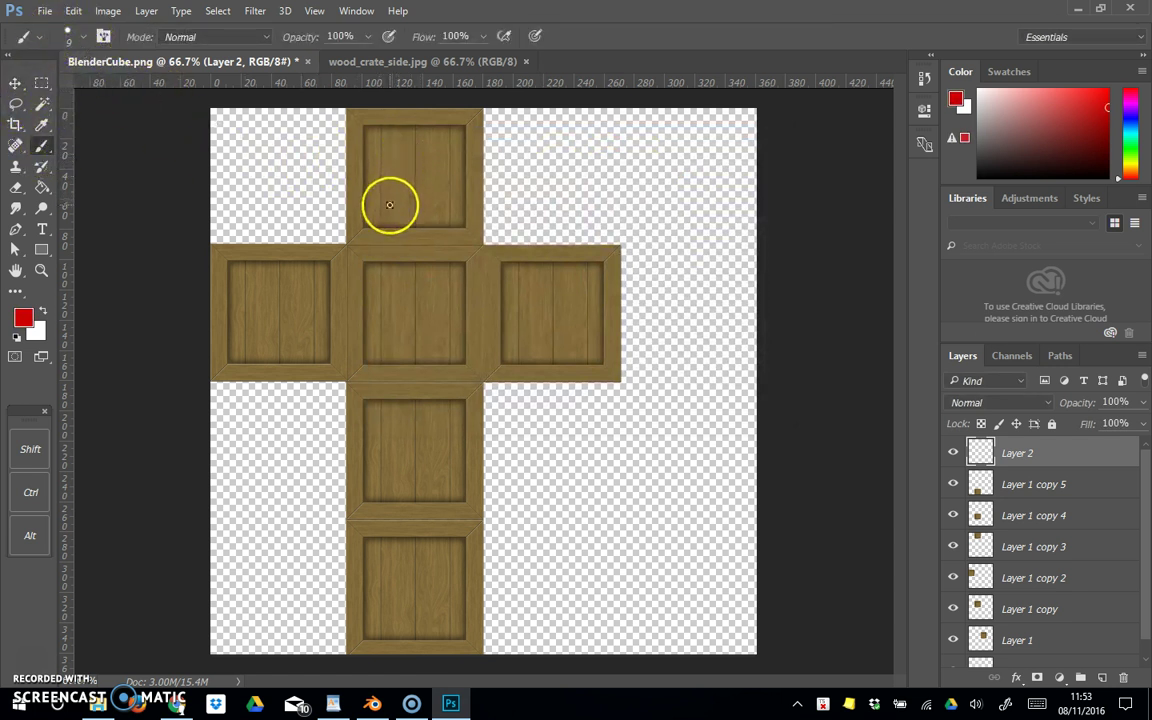
Paint red letters A, B, C, D, E and F on the six crate faces
mouse_move(390, 205)
mouse_down()
mouse_move(407, 149)
mouse_move(429, 205)
mouse_up()
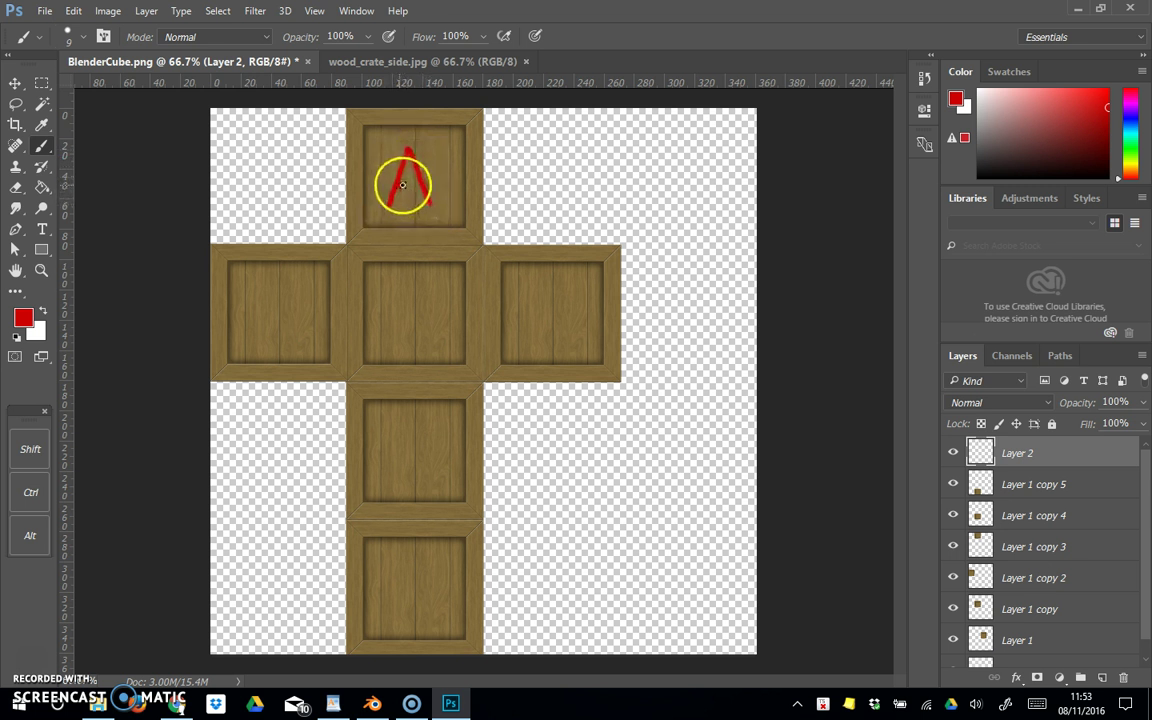
drag(266, 296, 270, 319)
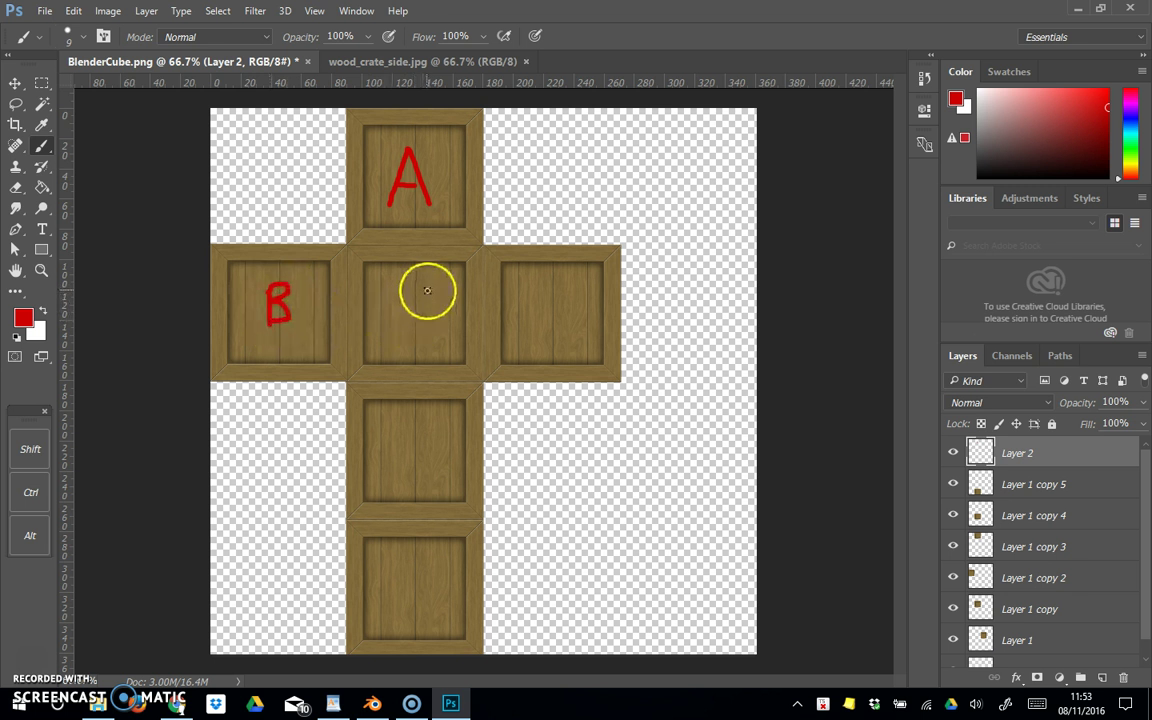
mouse_move(415, 293)
mouse_down()
mouse_move(416, 322)
mouse_move(432, 318)
mouse_up()
drag(546, 287, 546, 327)
drag(399, 440, 403, 483)
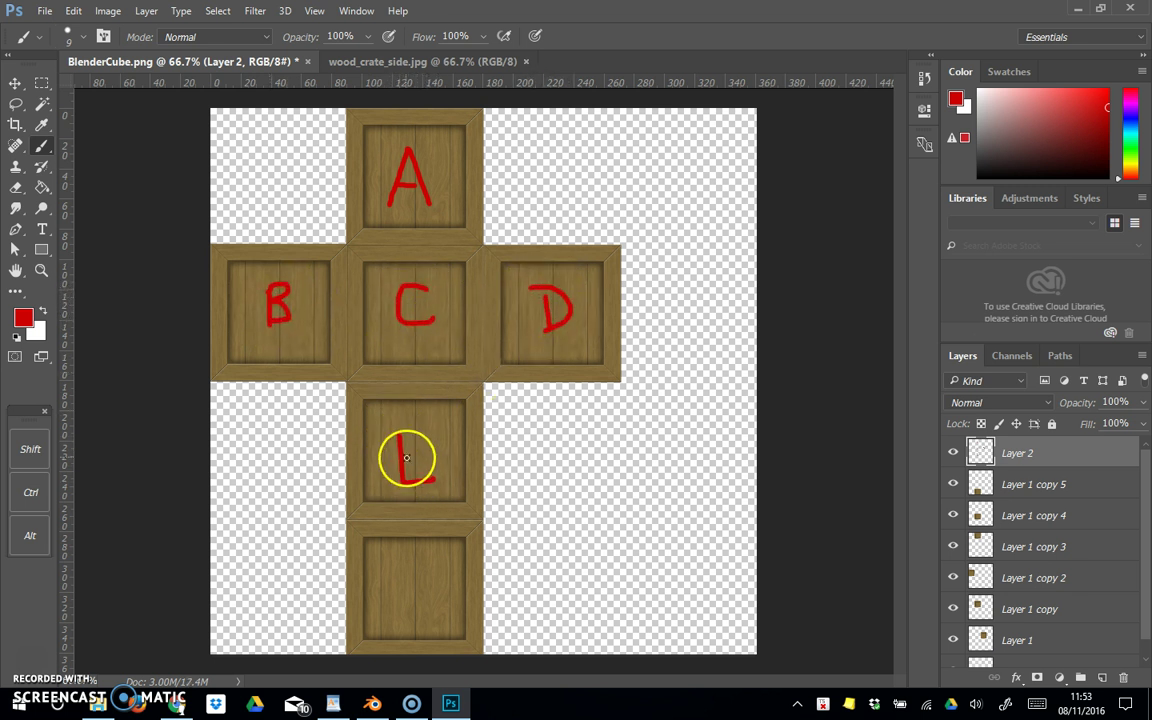
drag(395, 431, 427, 427)
mouse_move(399, 567)
mouse_down()
mouse_move(407, 608)
mouse_move(433, 558)
mouse_up()
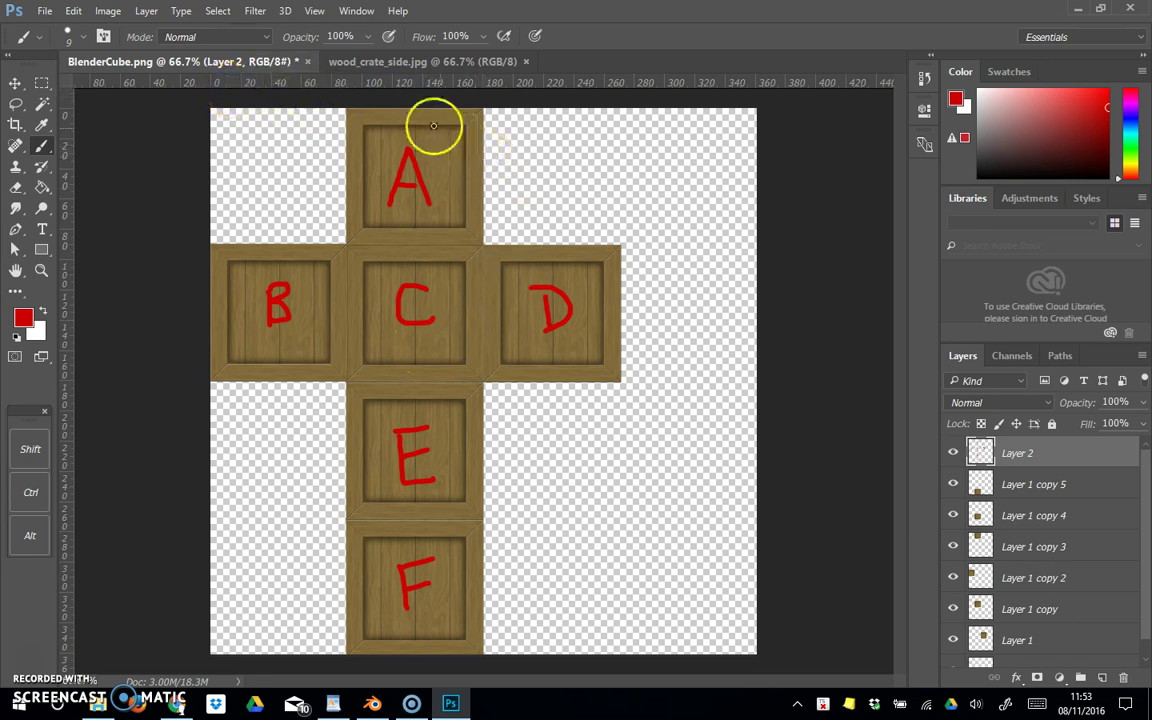
Flatten the image onto white, add red scribbles right of the cross, and save BlenderCube.png
click(146, 11)
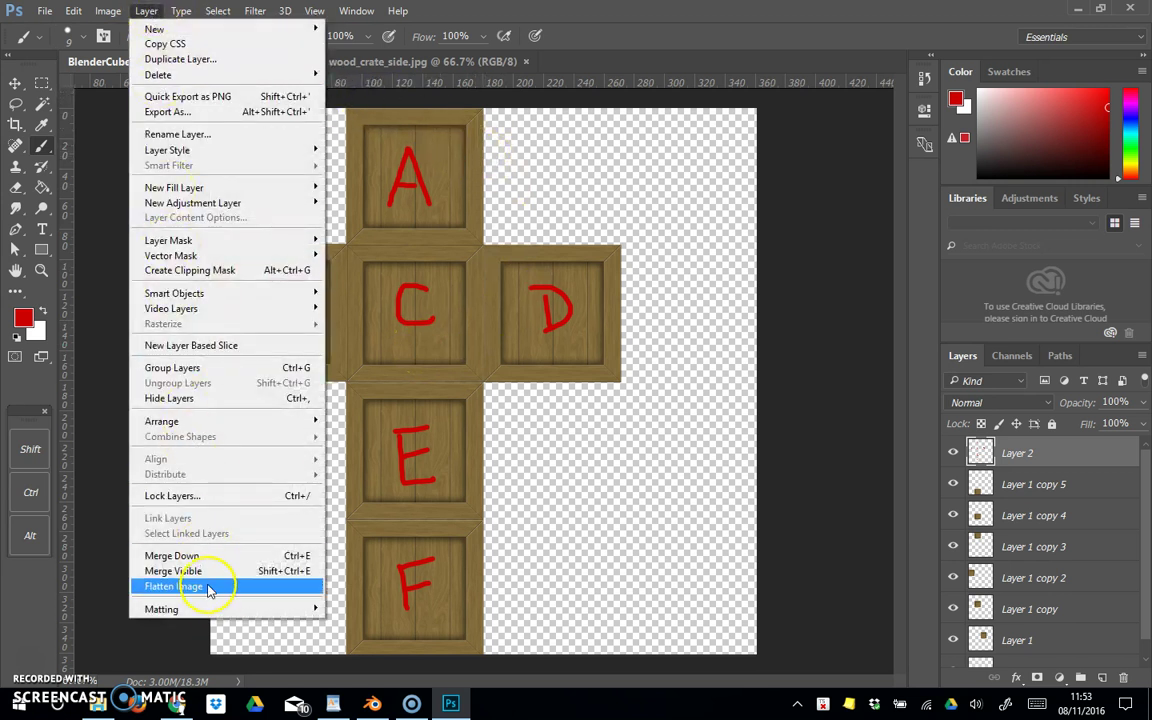
click(175, 587)
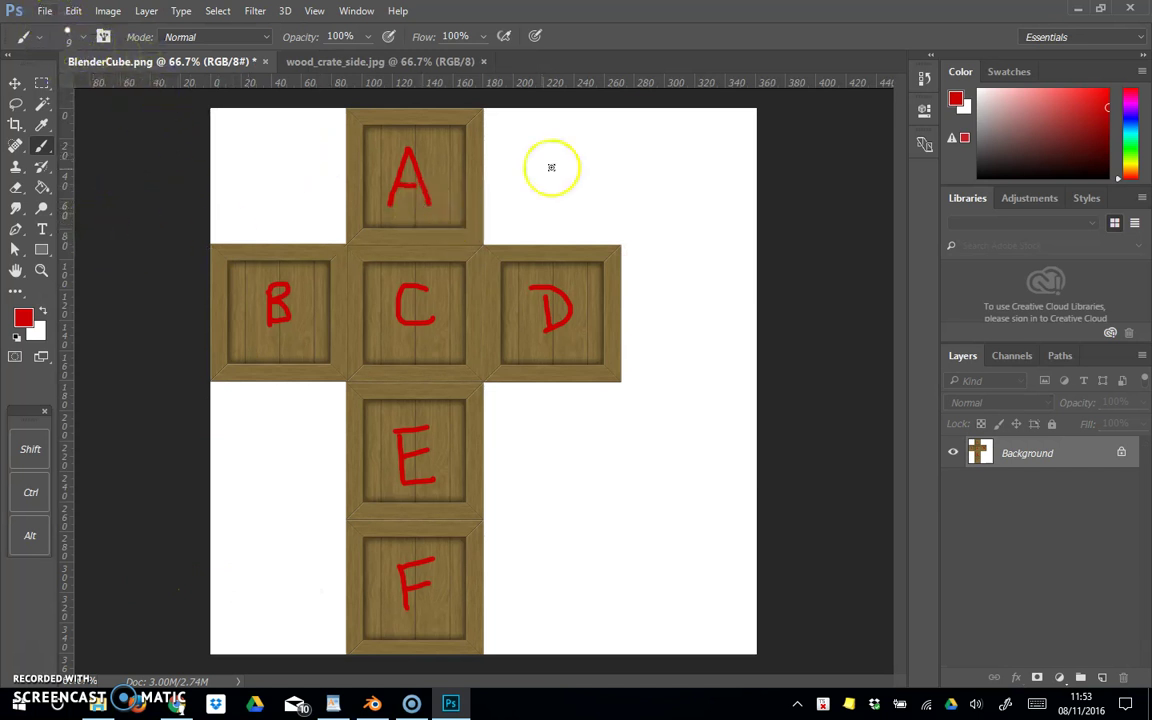
drag(530, 165, 640, 190)
mouse_move(697, 290)
mouse_down()
mouse_move(694, 386)
mouse_move(637, 522)
mouse_up()
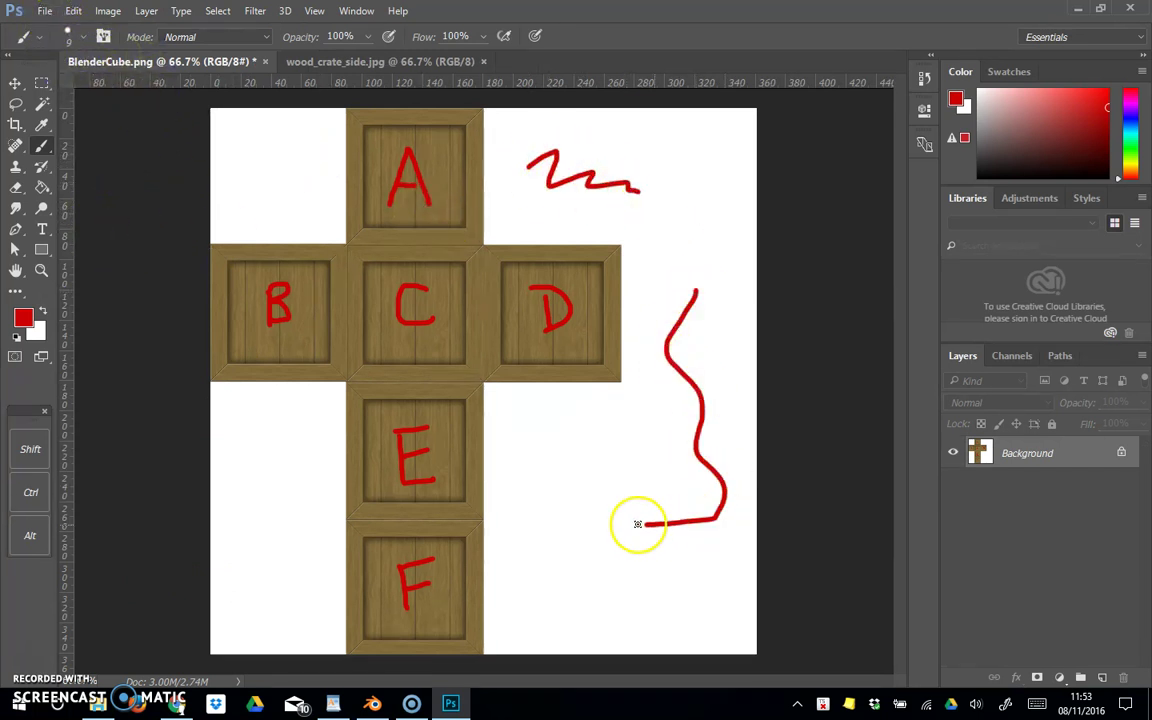
drag(571, 440, 594, 571)
mouse_move(548, 493)
mouse_down()
mouse_move(624, 527)
mouse_move(626, 554)
mouse_move(641, 485)
mouse_move(688, 545)
mouse_up()
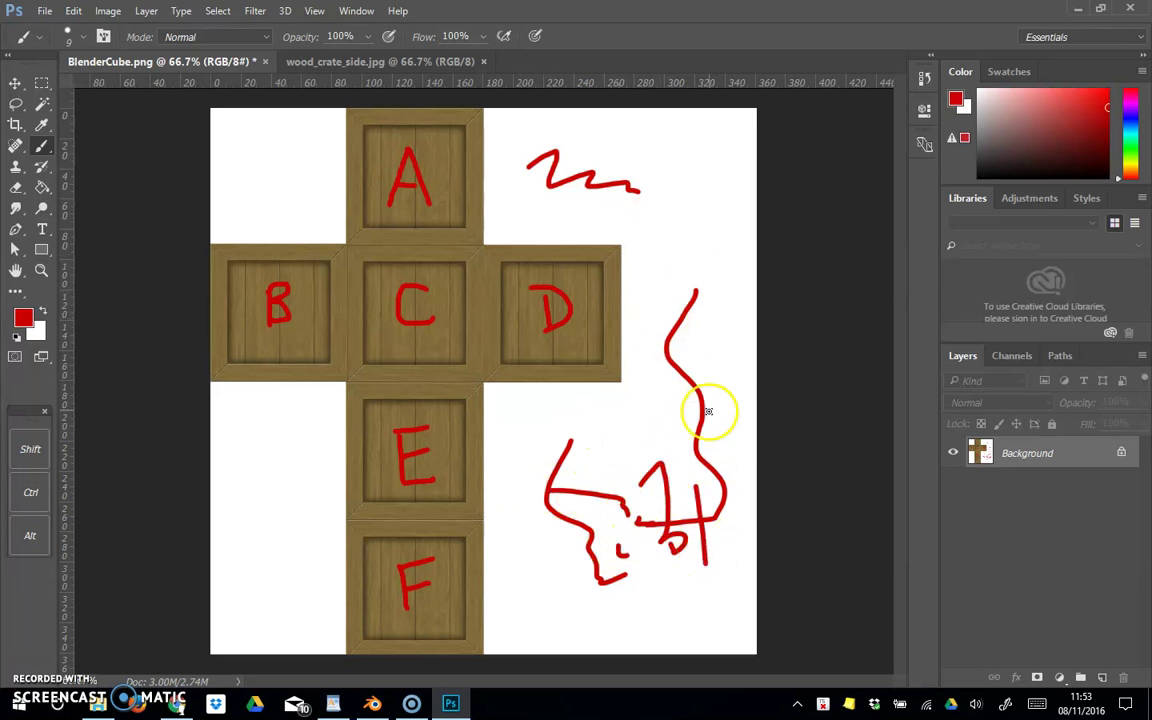
drag(708, 405, 707, 565)
mouse_move(645, 486)
mouse_down()
mouse_move(650, 470)
mouse_move(660, 530)
mouse_up()
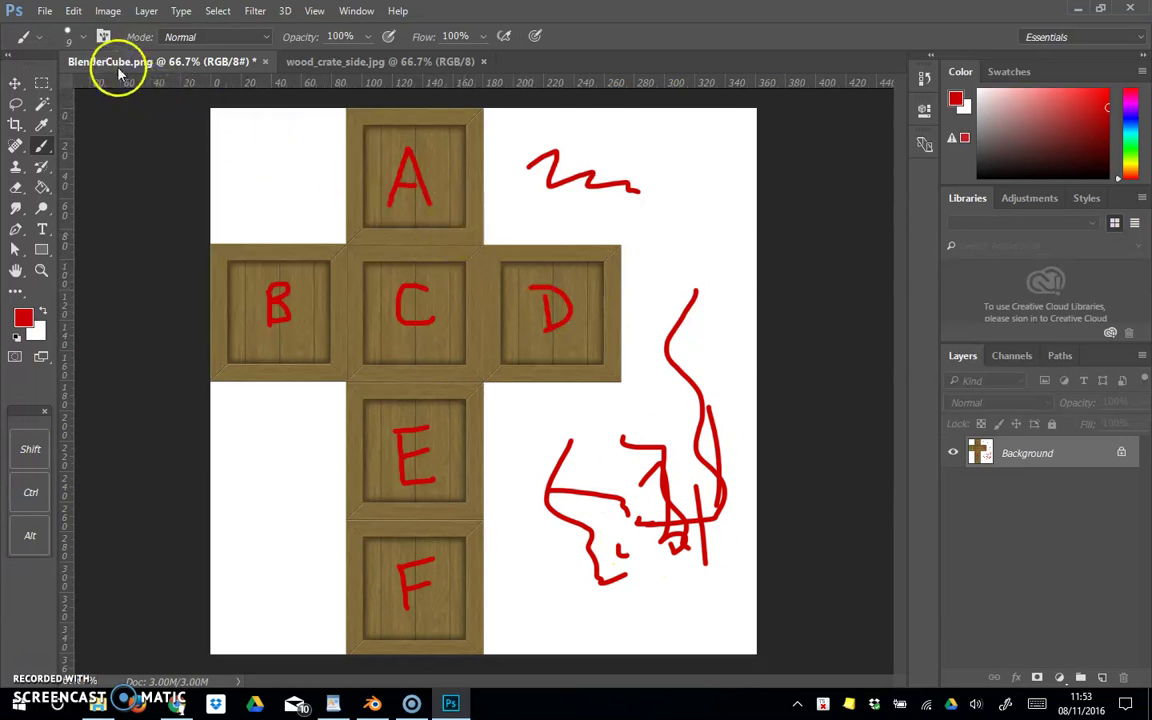
click(45, 11)
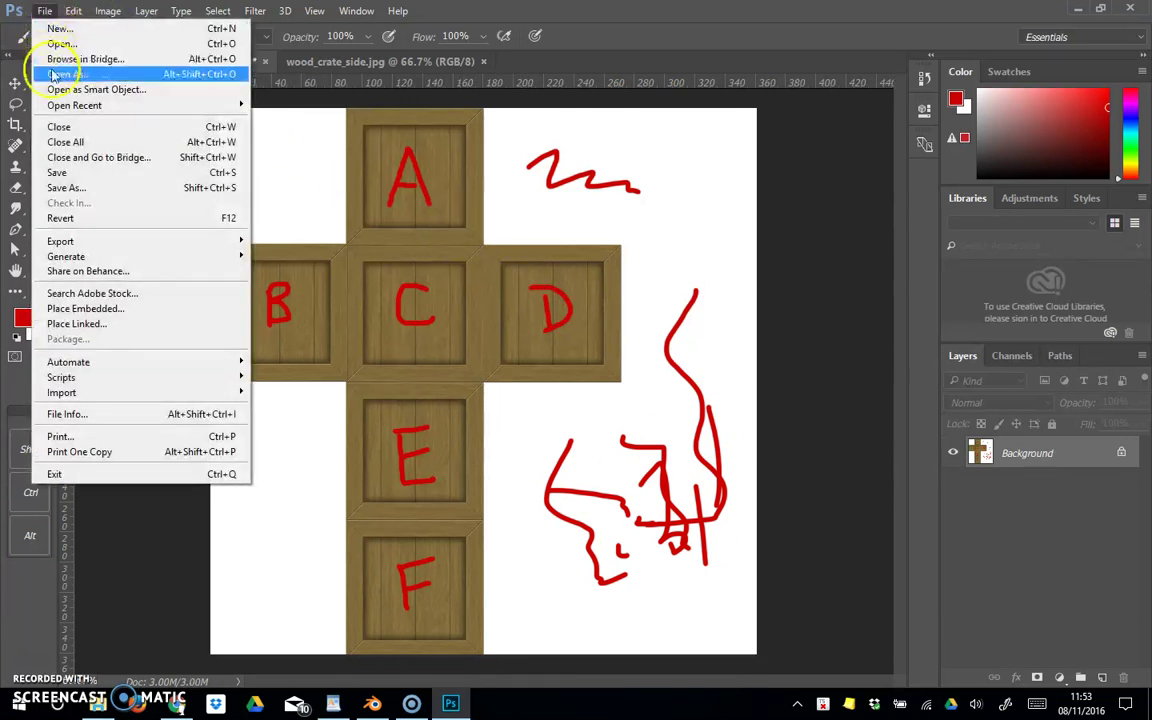
click(70, 178)
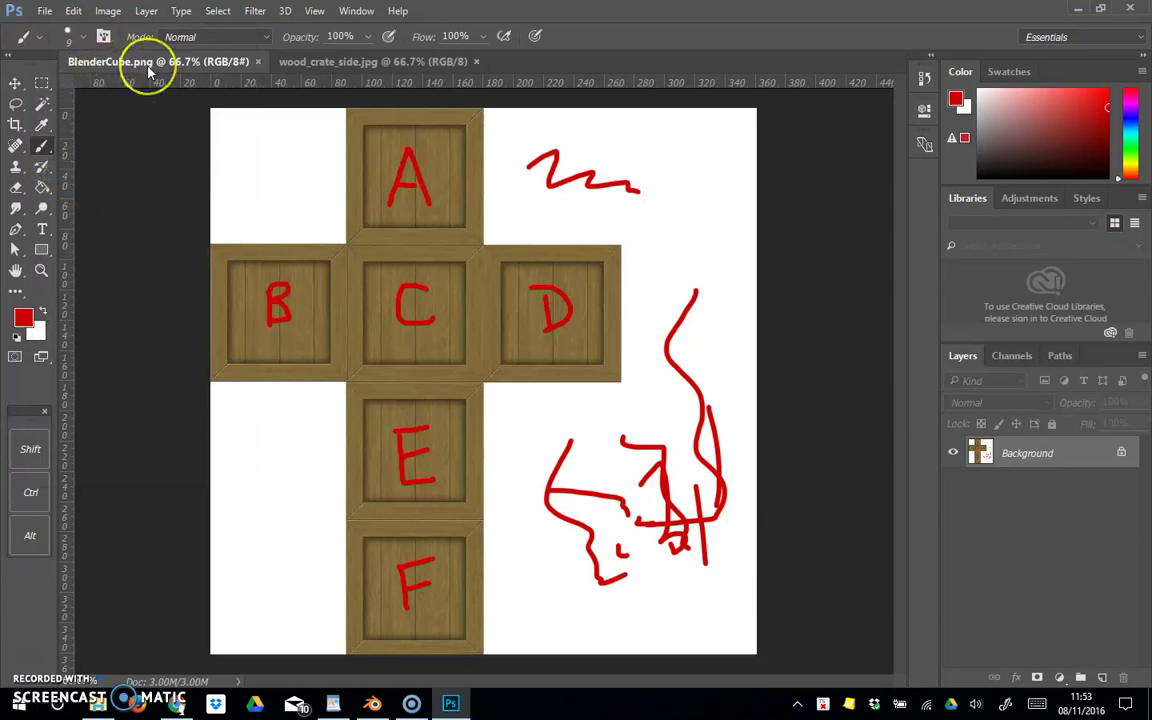
Close Photoshop, switch Blender's UV area to the 3D View, and widen the side panels
click(1129, 10)
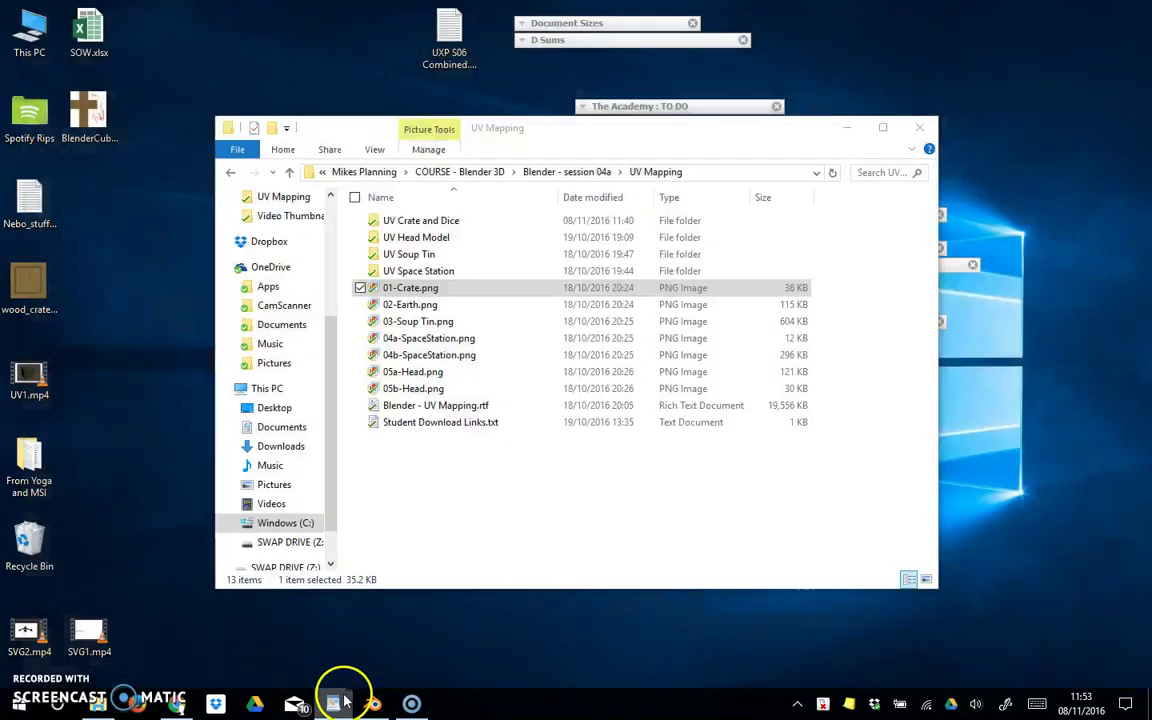
click(374, 704)
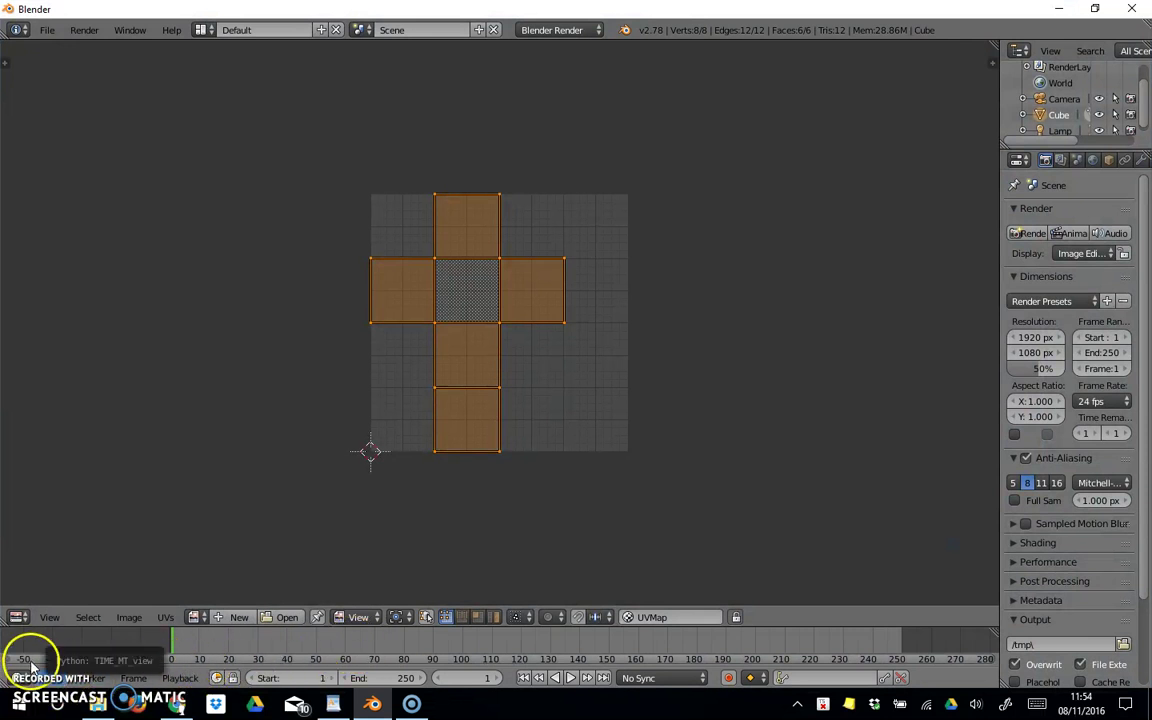
click(16, 617)
click(30, 600)
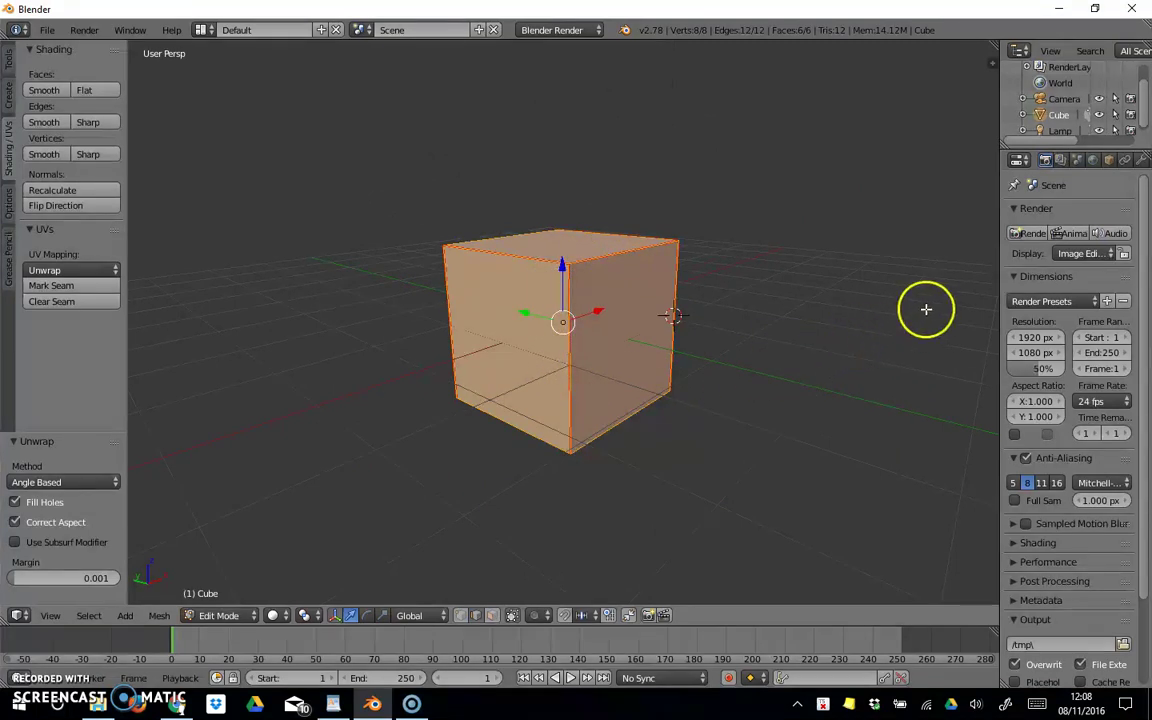
drag(1000, 275, 865, 285)
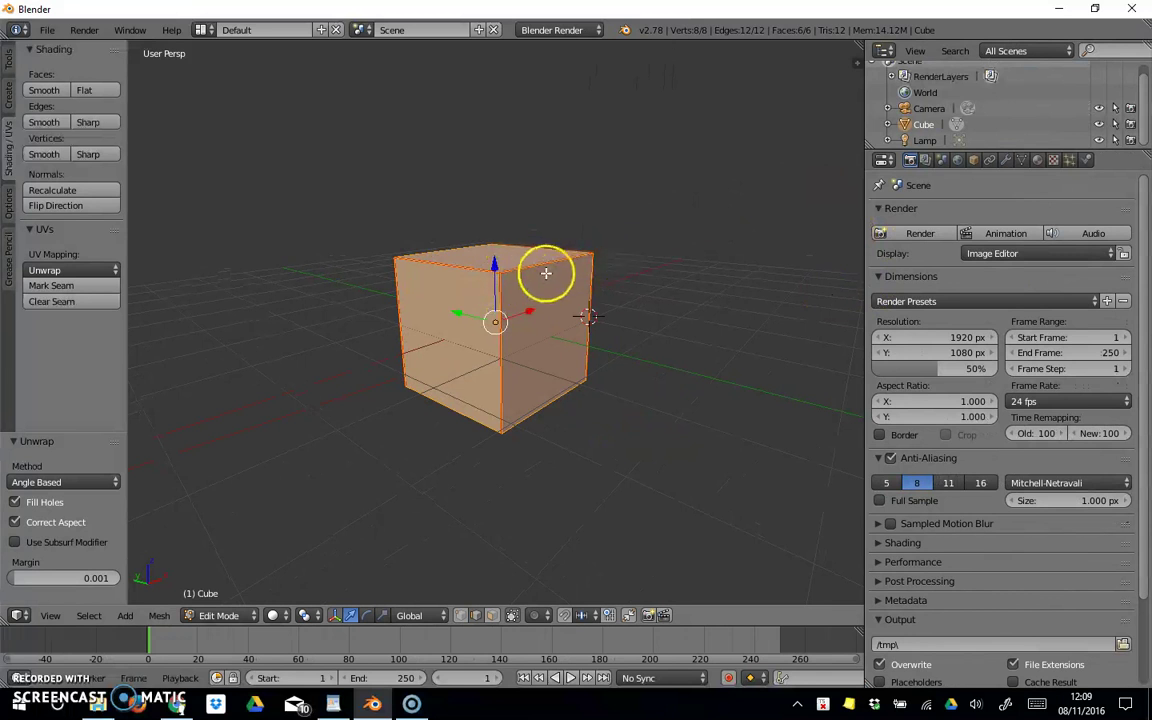
Set the cube material's Tex texture type to Image or Movie
click(1037, 161)
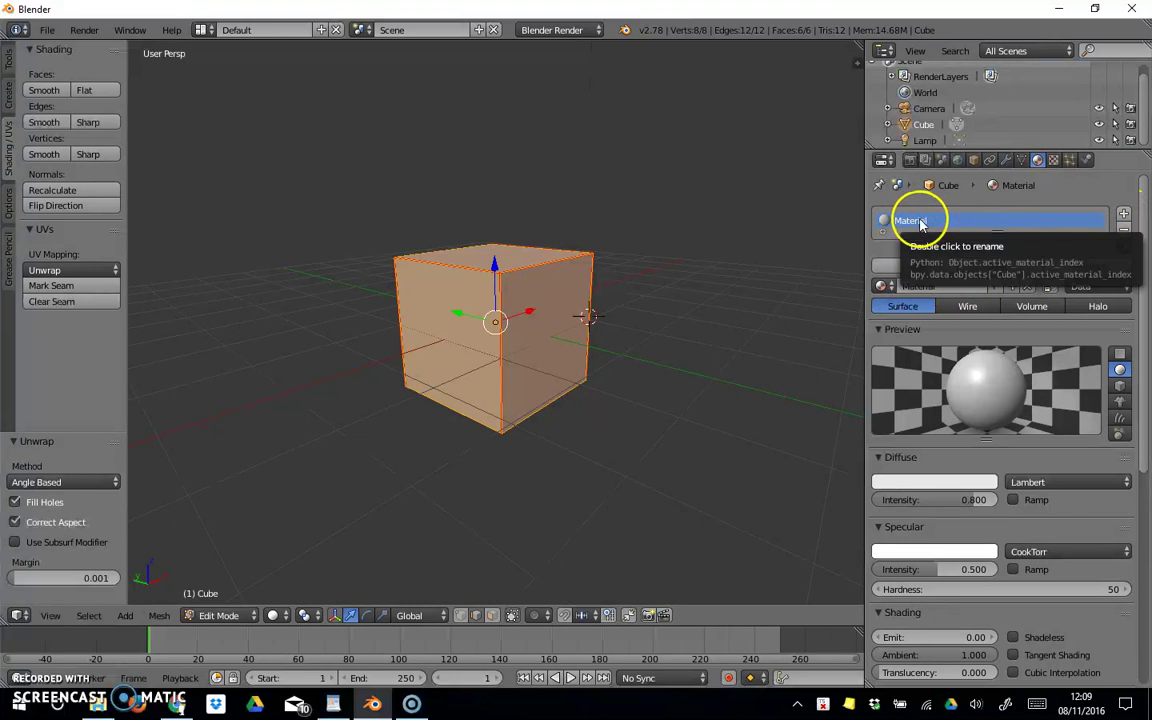
click(1054, 162)
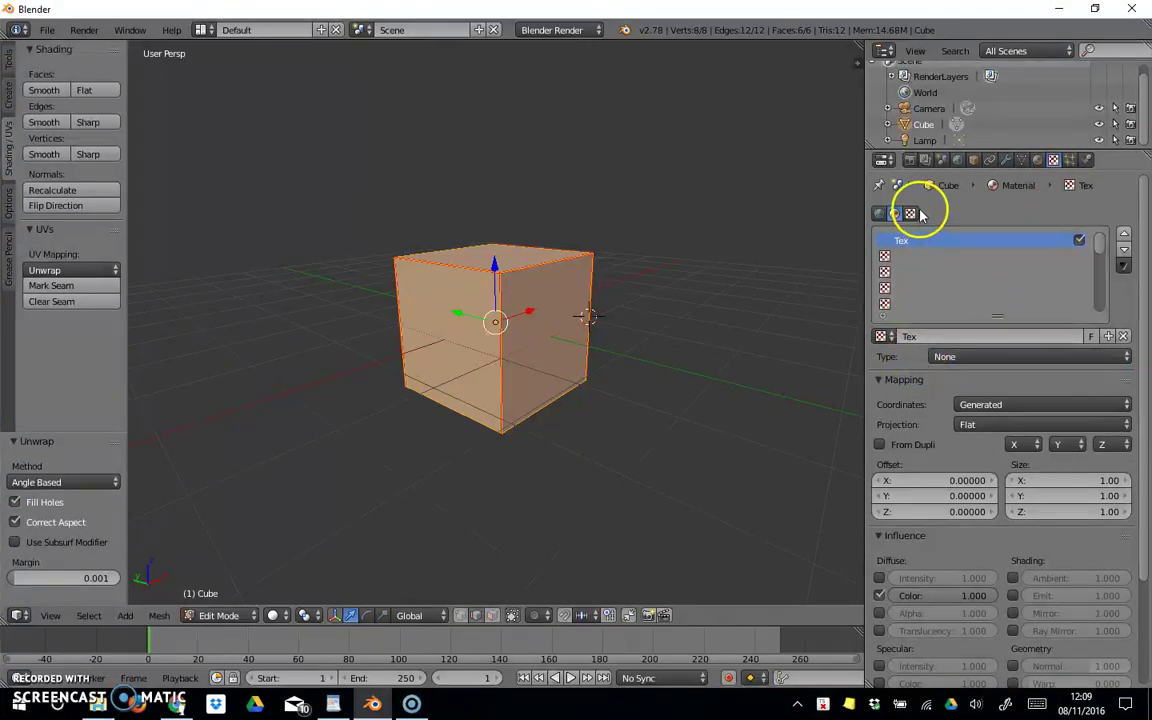
click(947, 358)
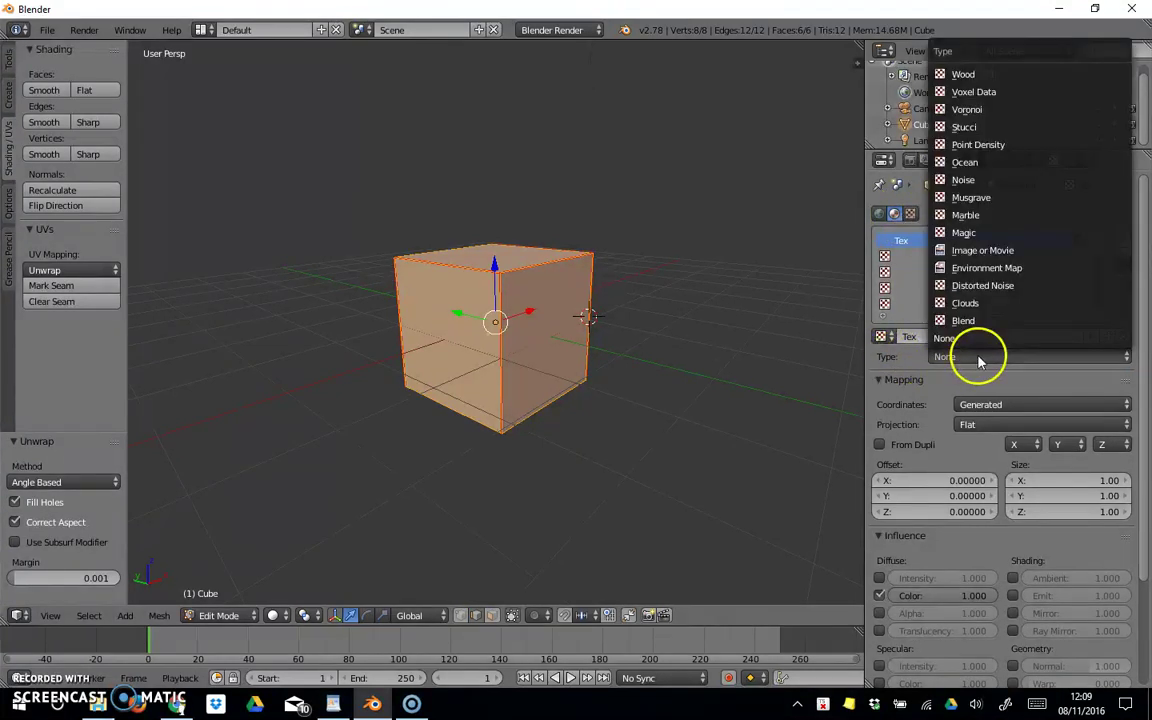
click(985, 258)
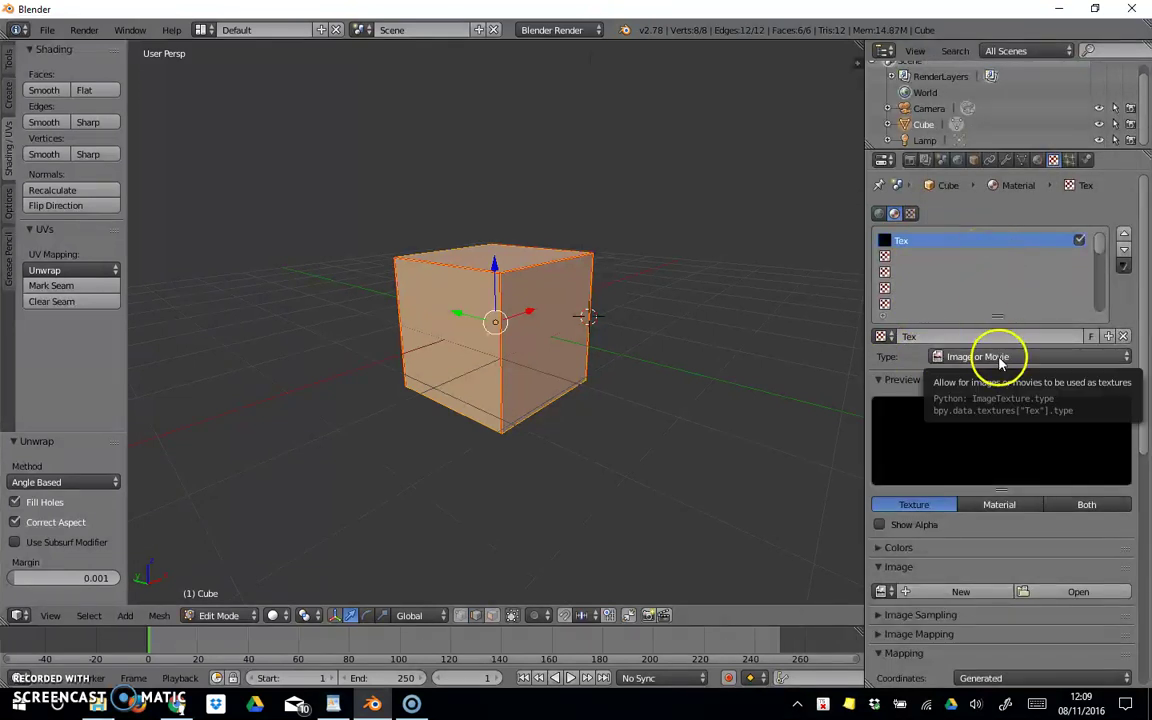
Load BlenderCube.png from the Desktop as the Tex texture image
click(1077, 592)
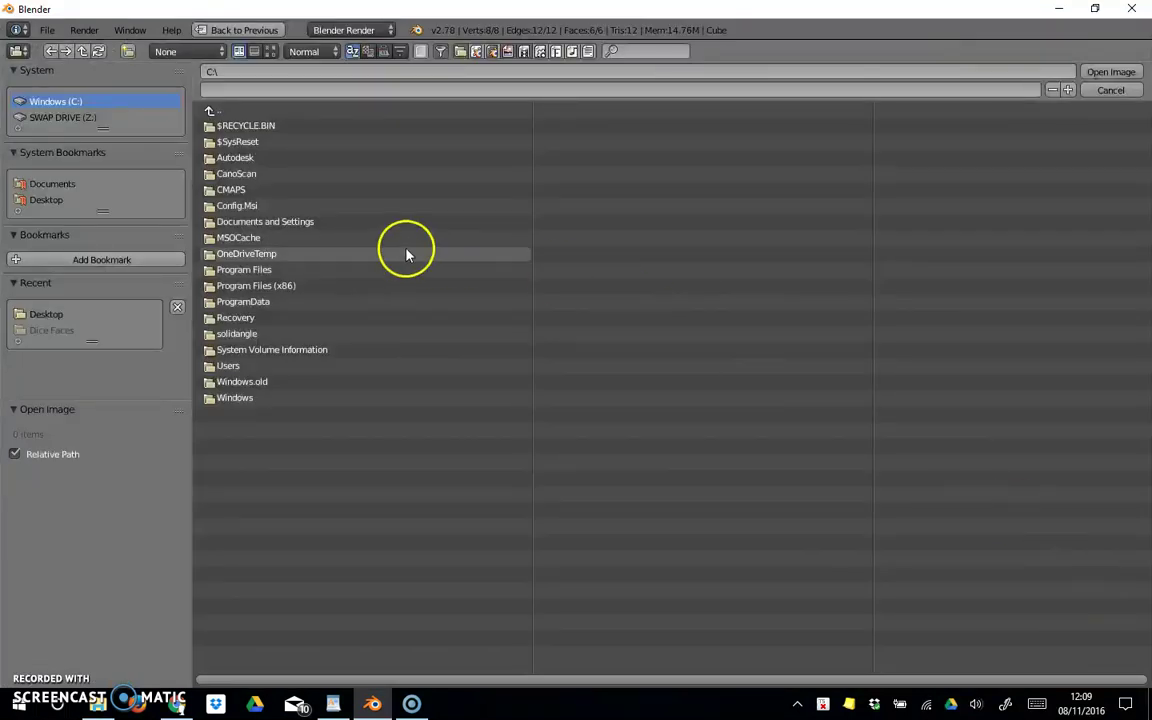
click(45, 200)
click(226, 157)
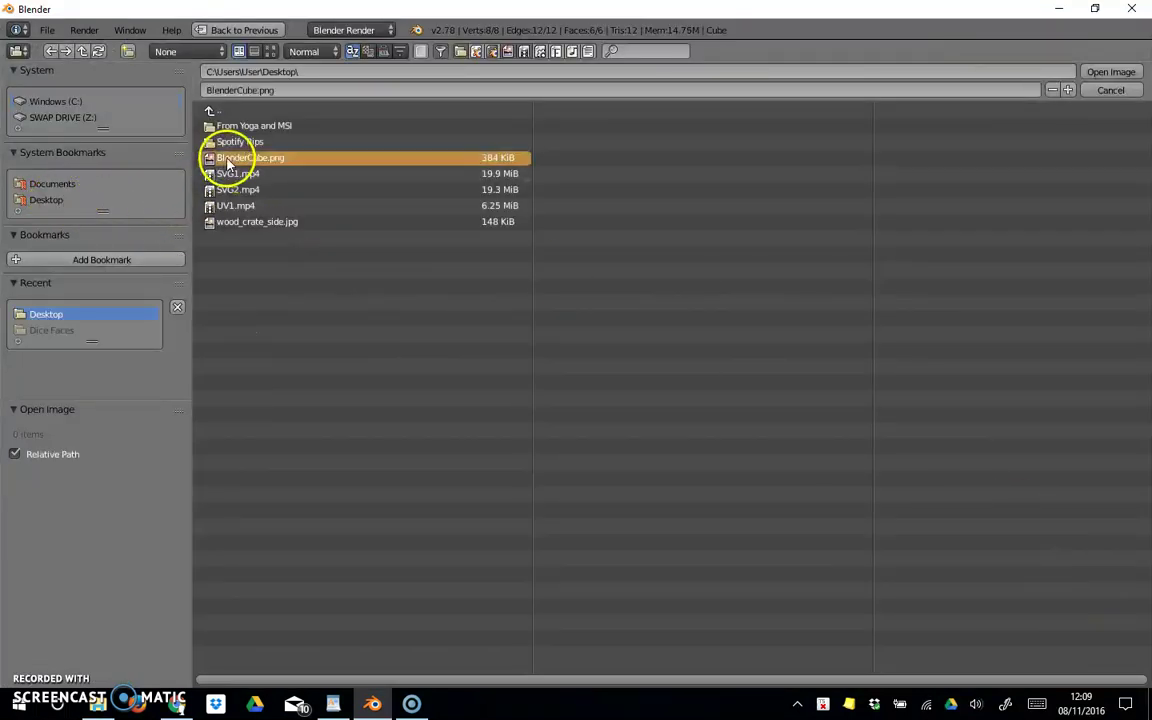
click(1106, 73)
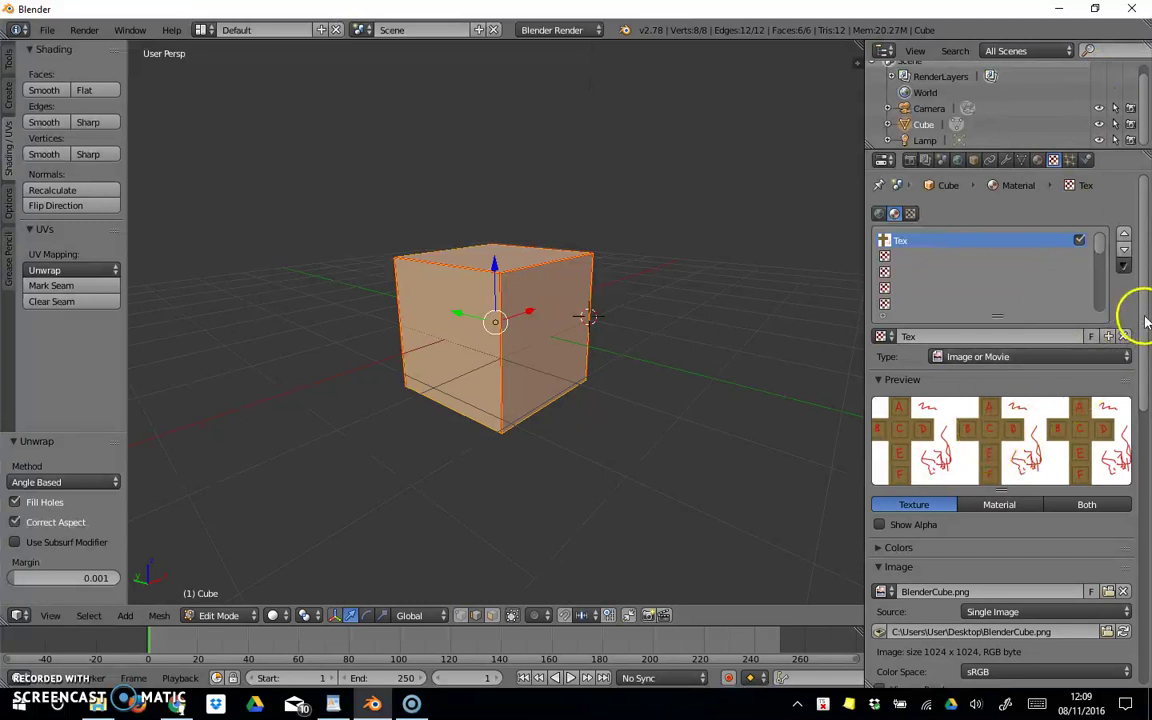
drag(1138, 321, 1140, 412)
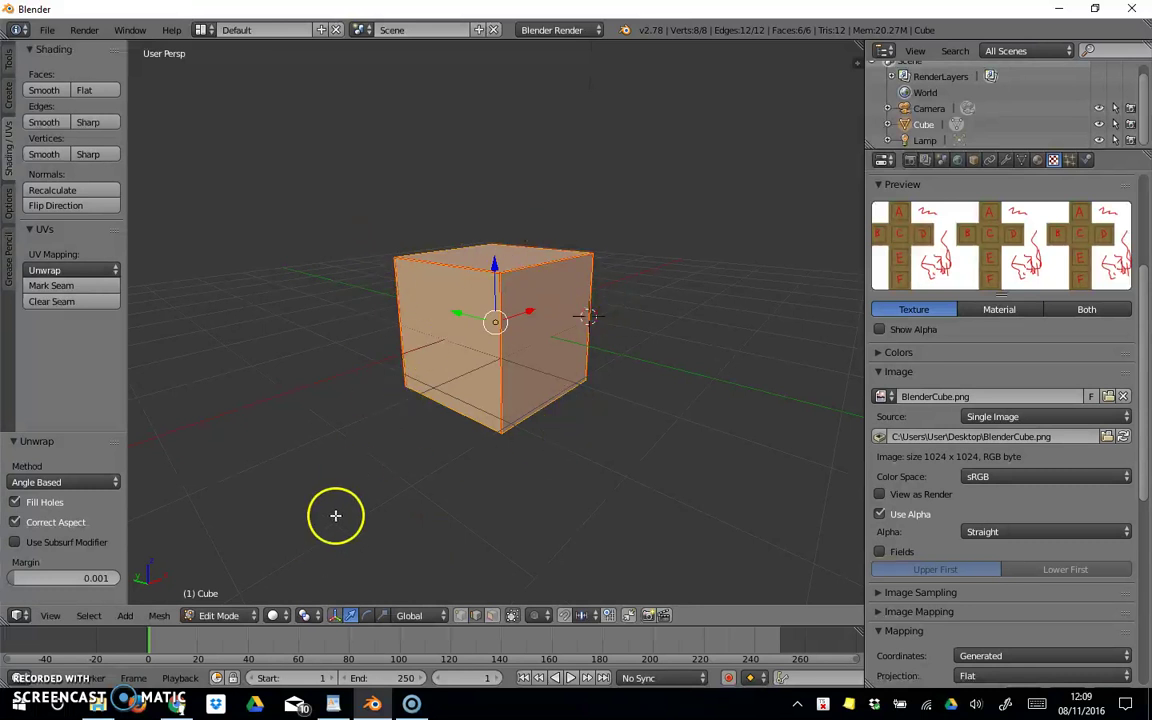
Switch the viewport to Rendered shading and orbit around the textured cube
click(280, 616)
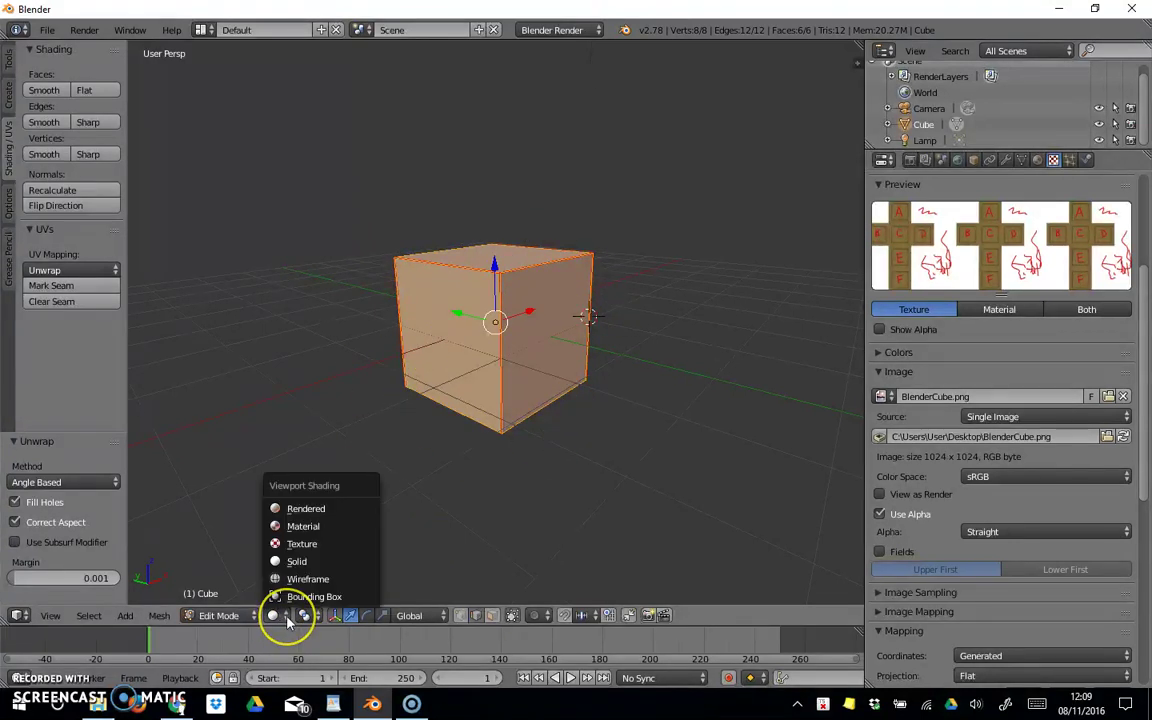
click(301, 509)
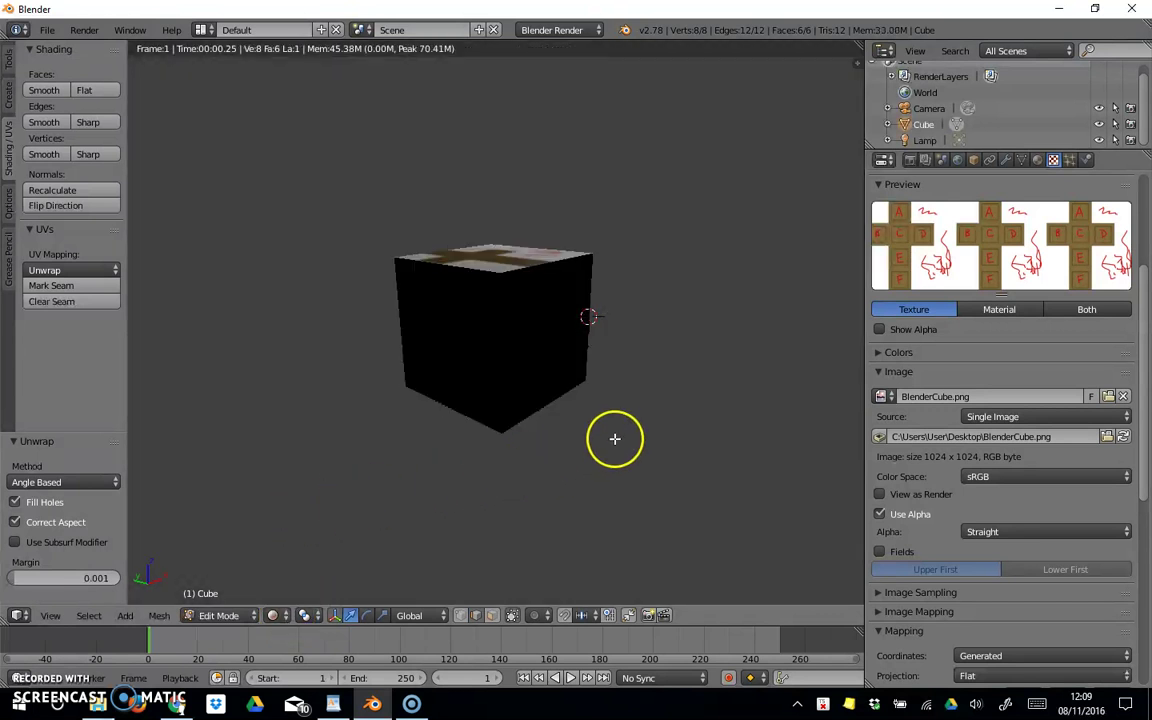
middle_drag(614, 438, 516, 432)
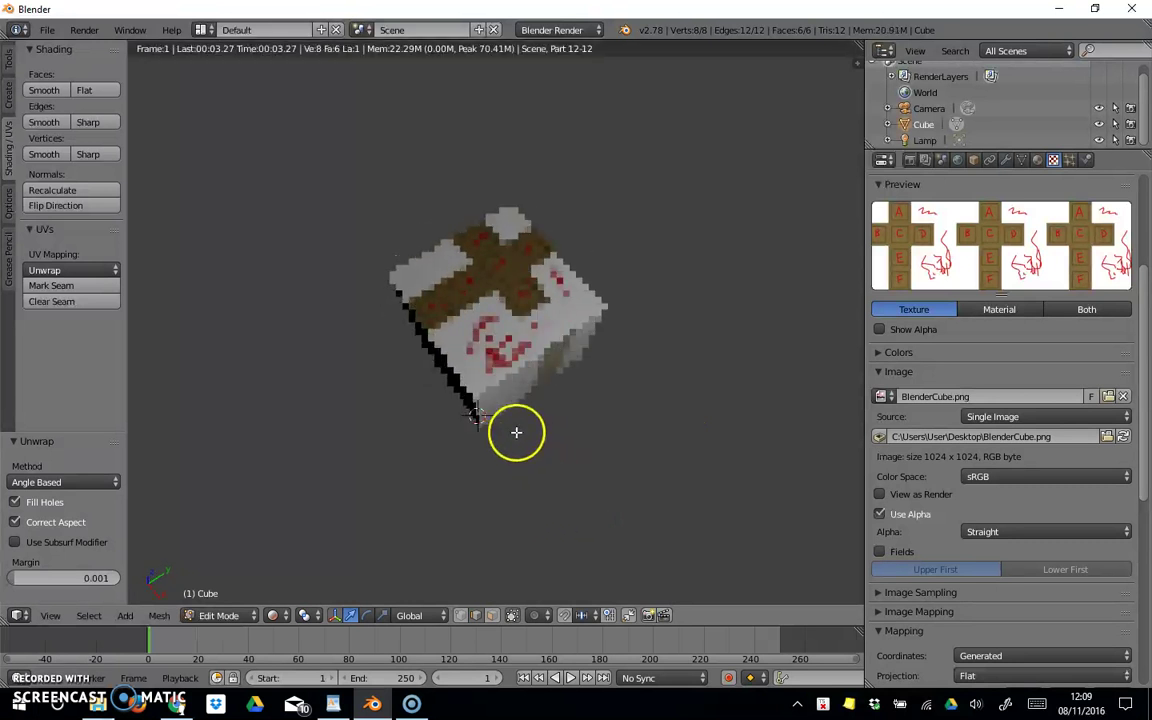
middle_drag(560, 373, 596, 380)
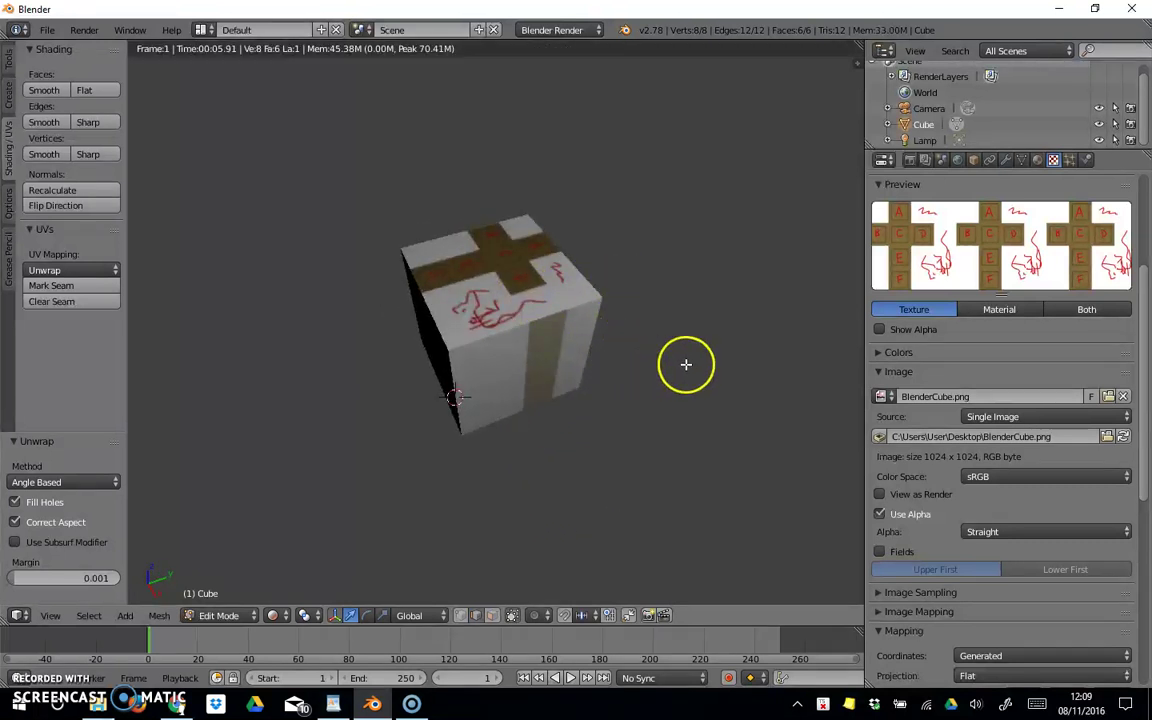
drag(1146, 308, 1148, 480)
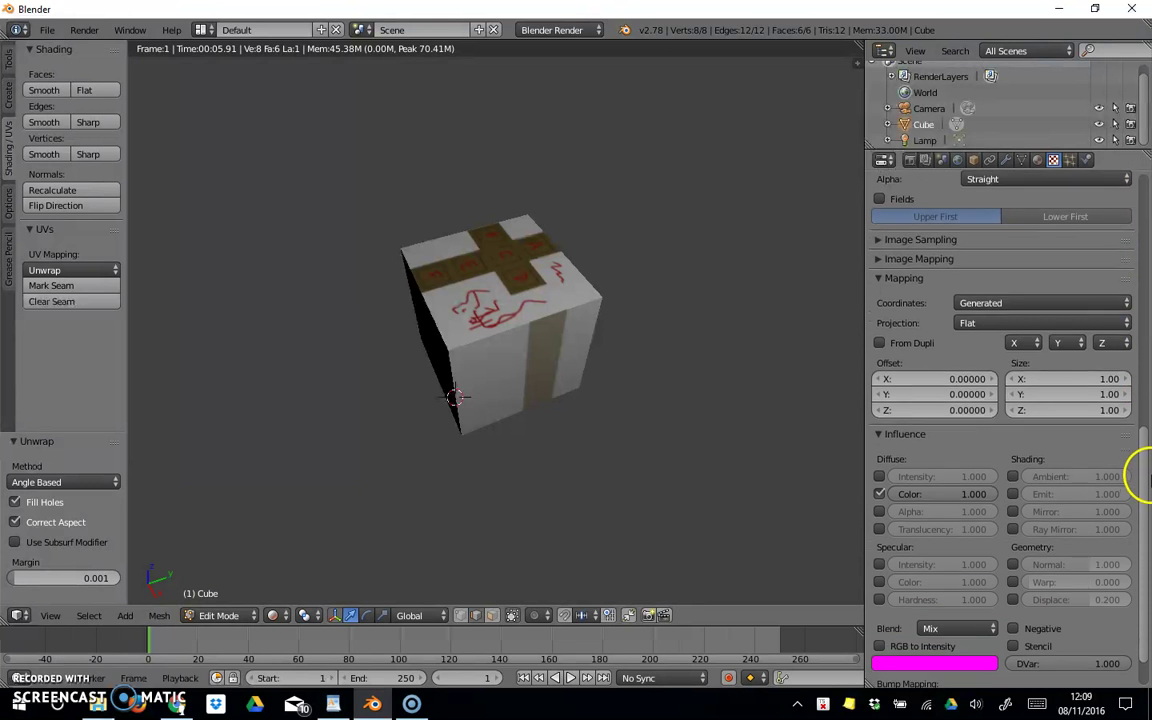
Set the texture coordinates to UV and orbit to check each lettered crate face
click(879, 259)
click(884, 262)
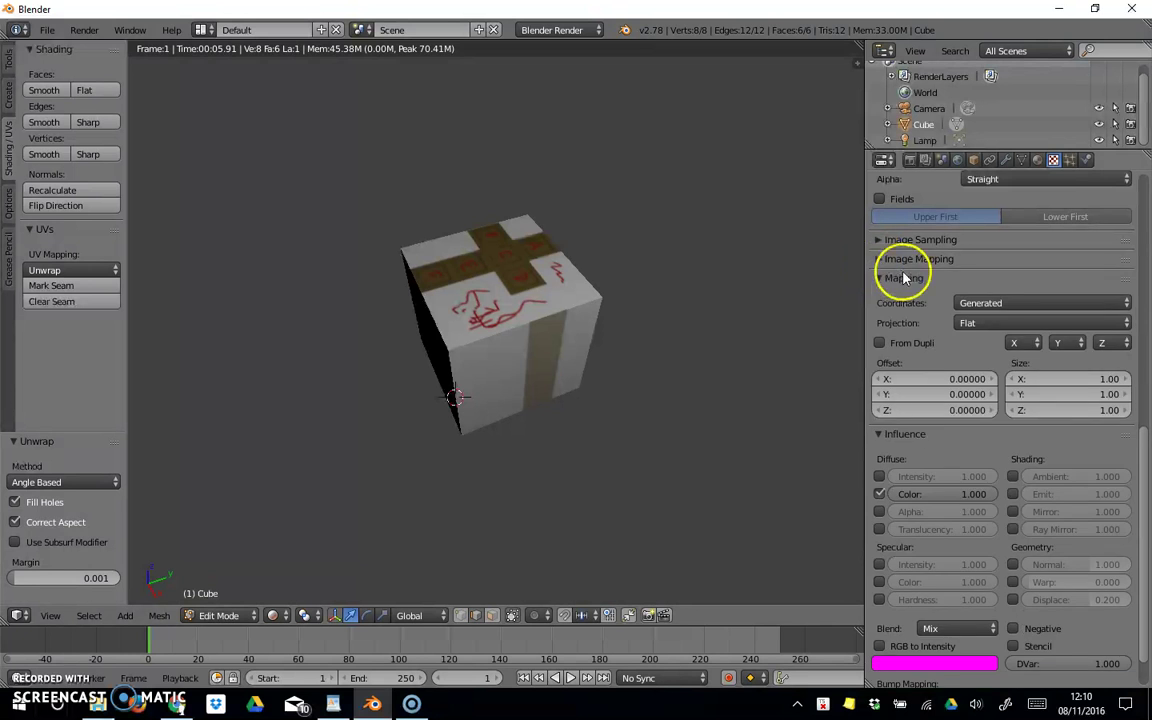
click(993, 302)
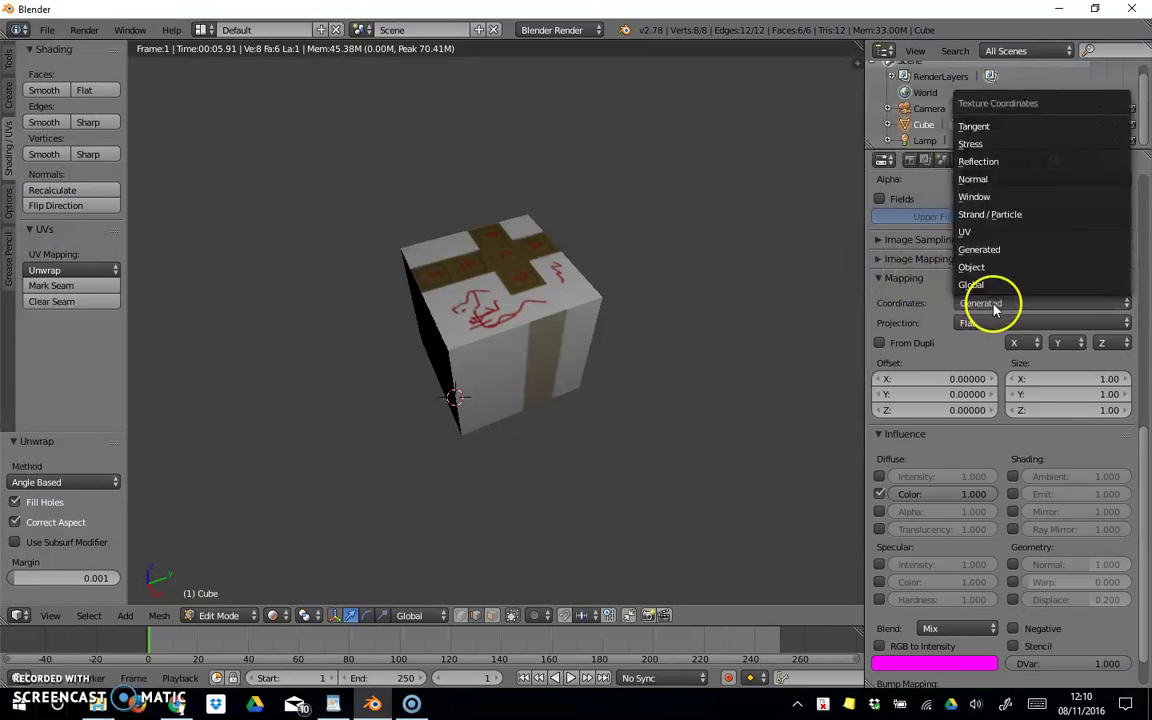
click(977, 232)
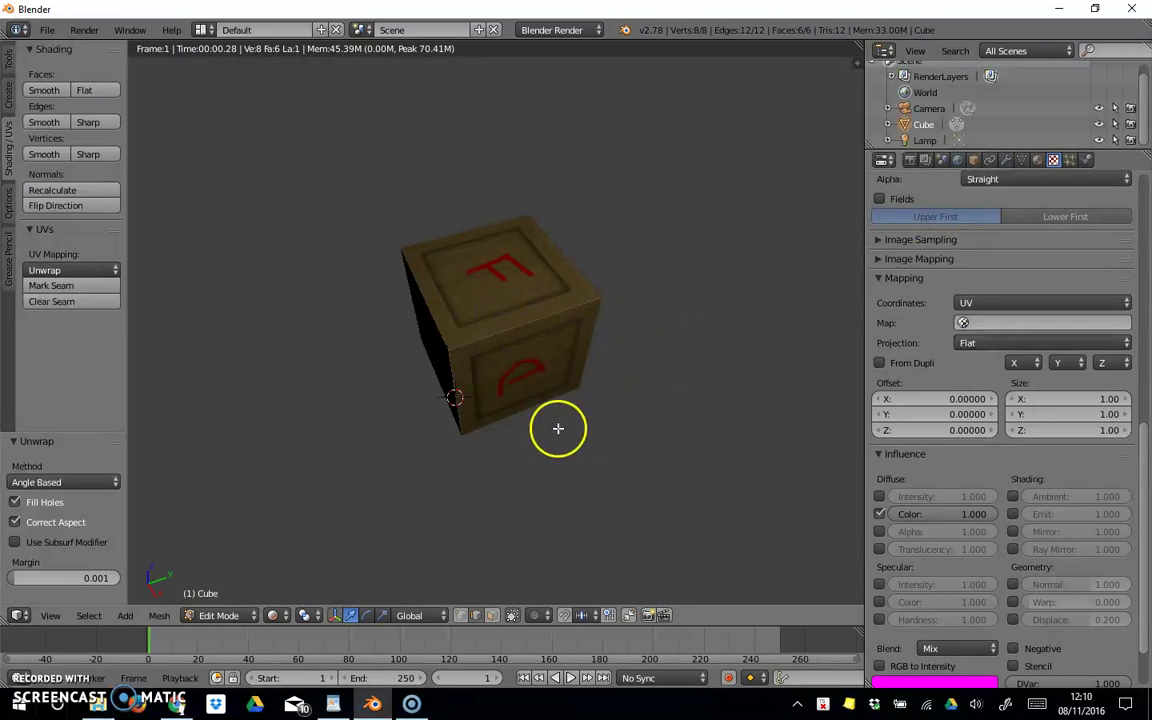
middle_drag(718, 379, 596, 342)
middle_drag(442, 425, 648, 381)
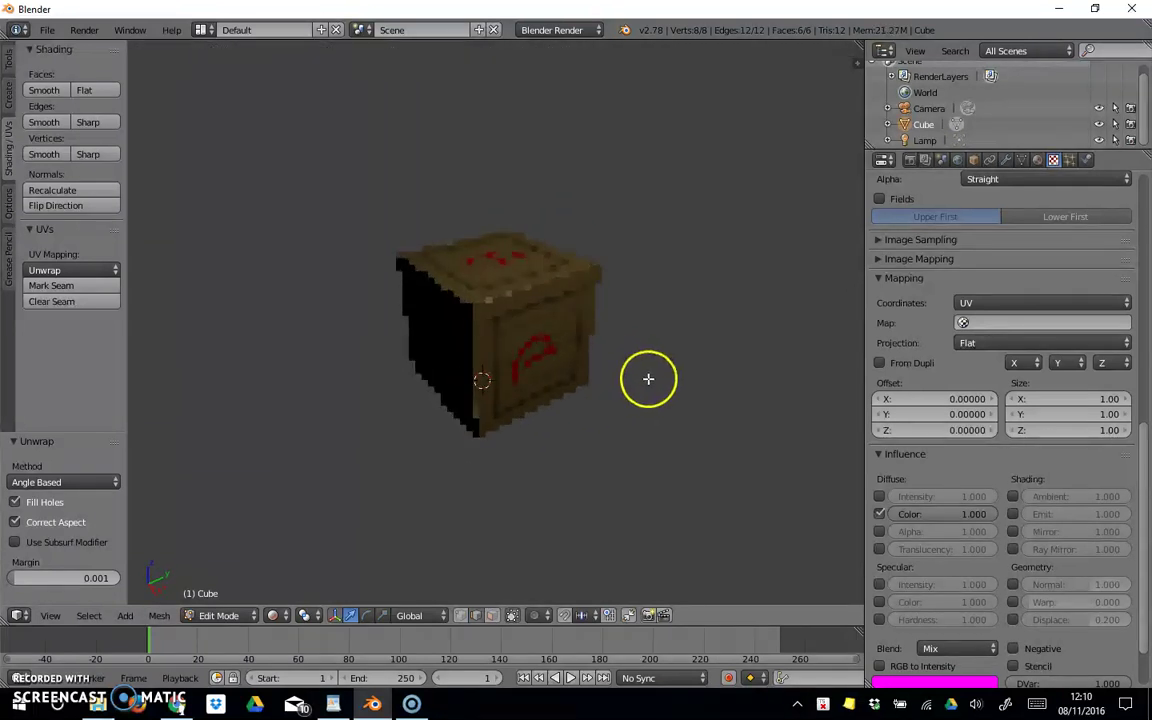
Return to Solid shading and Object Mode, then add a Sun lamp
click(275, 616)
click(287, 565)
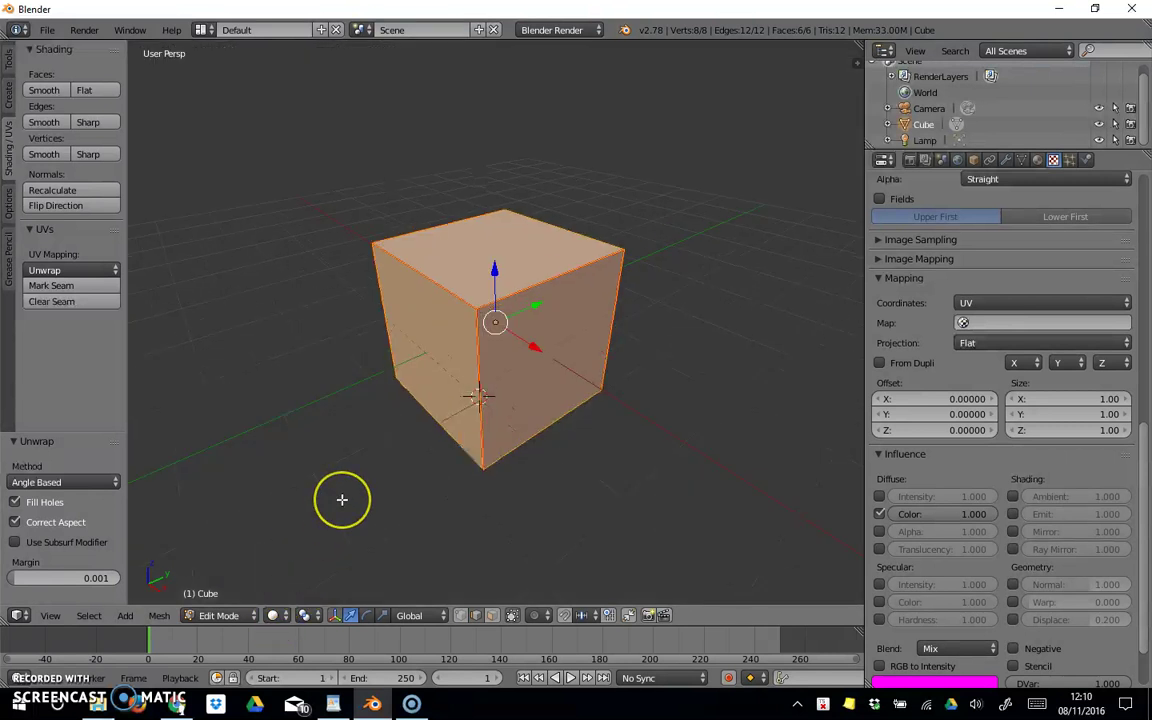
scroll(342, 499, down, 4)
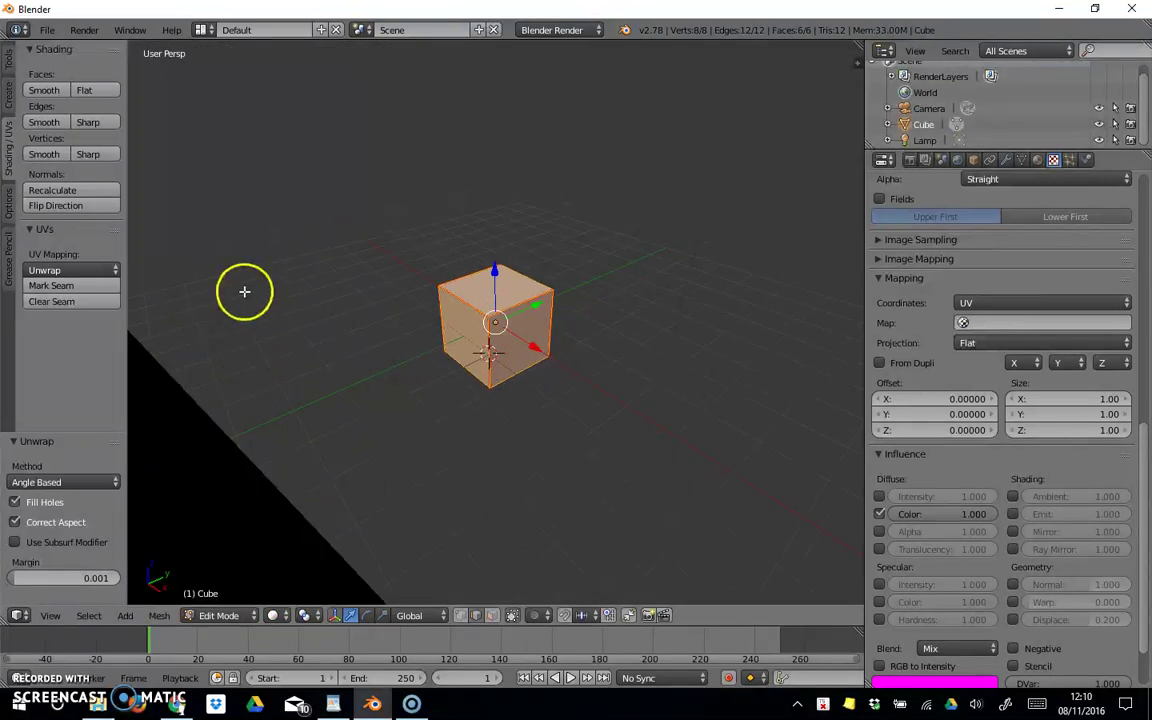
click(10, 95)
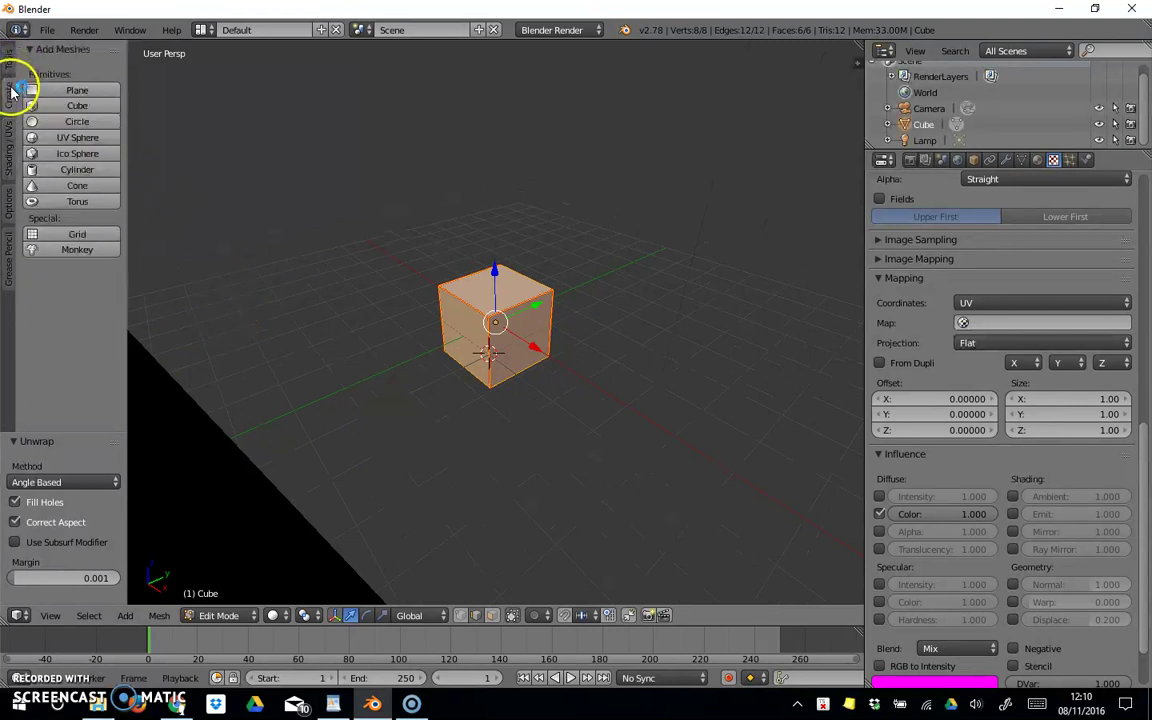
click(220, 615)
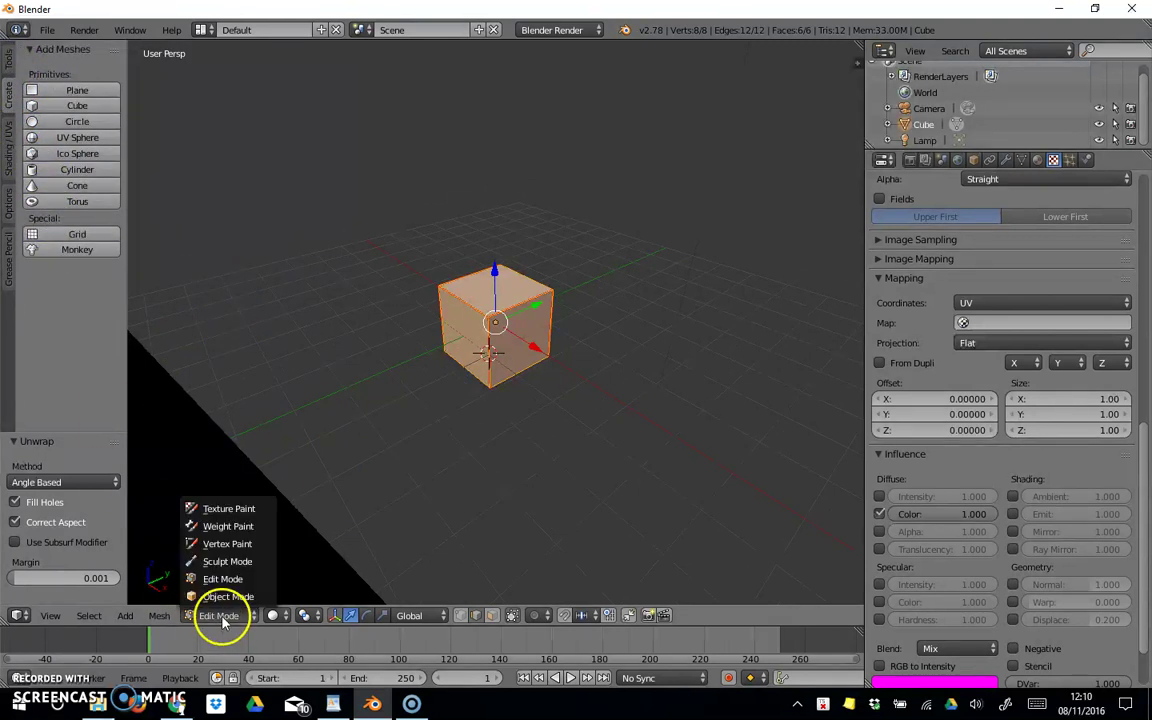
click(225, 597)
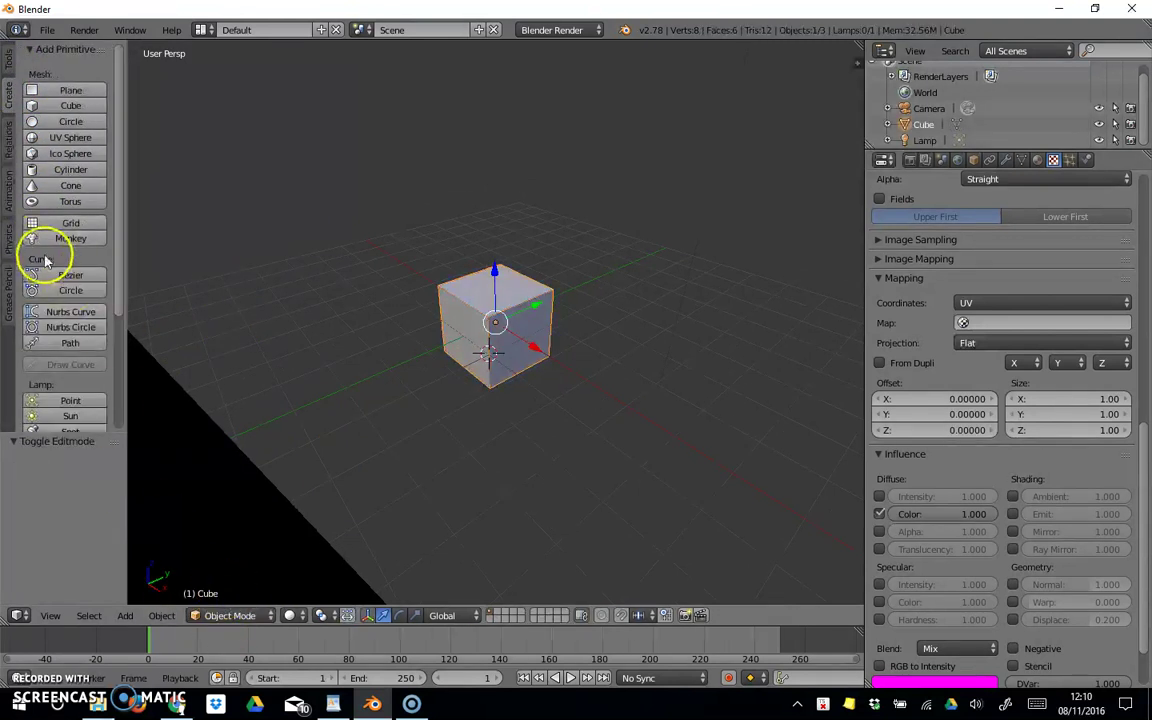
click(71, 416)
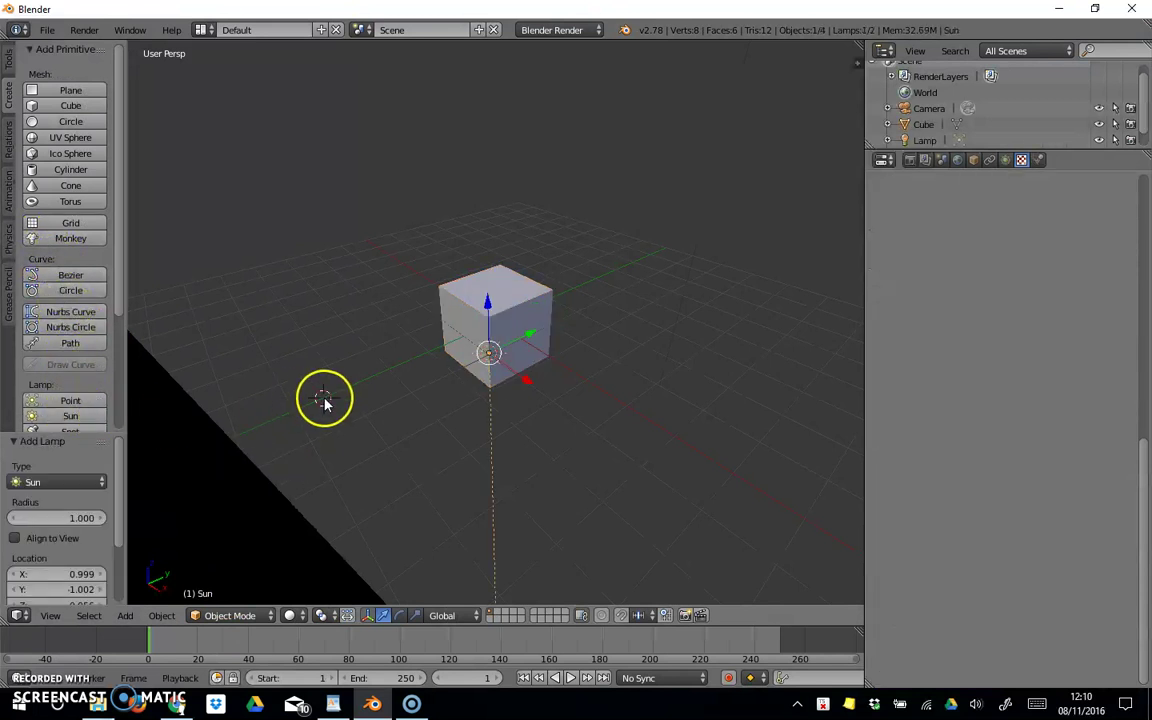
click(322, 398)
Select the camera, switch to Rendered shading, and orbit around the lit crate
right_click(322, 403)
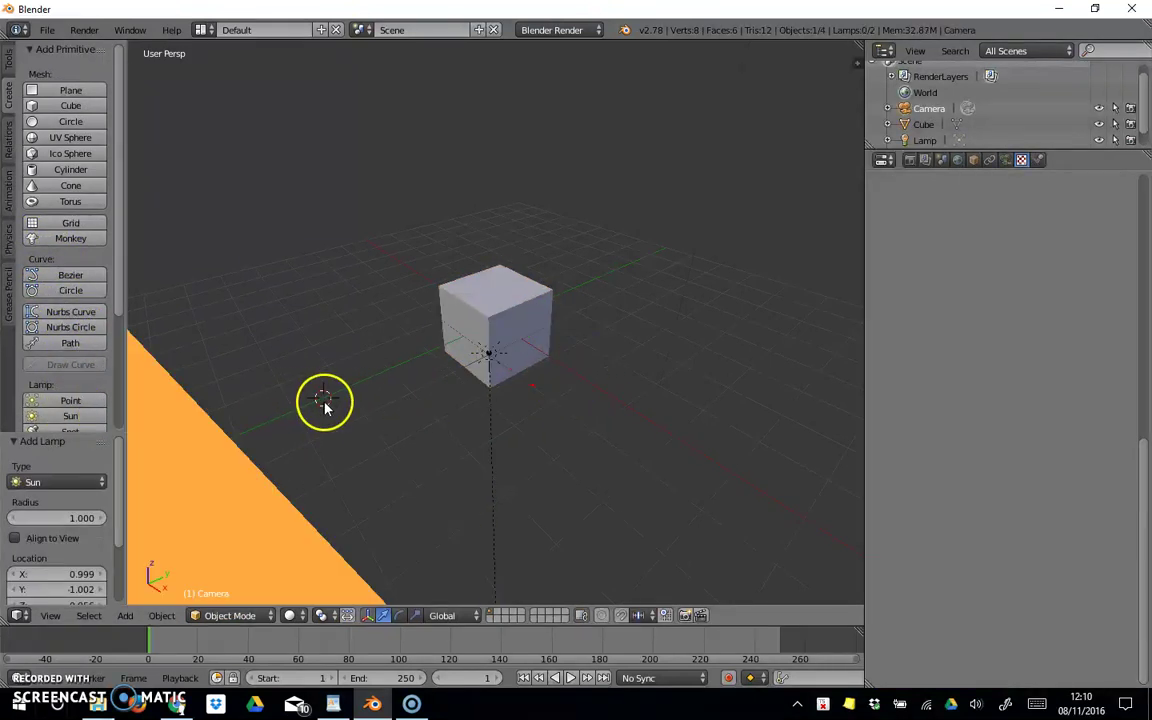
click(291, 615)
click(321, 509)
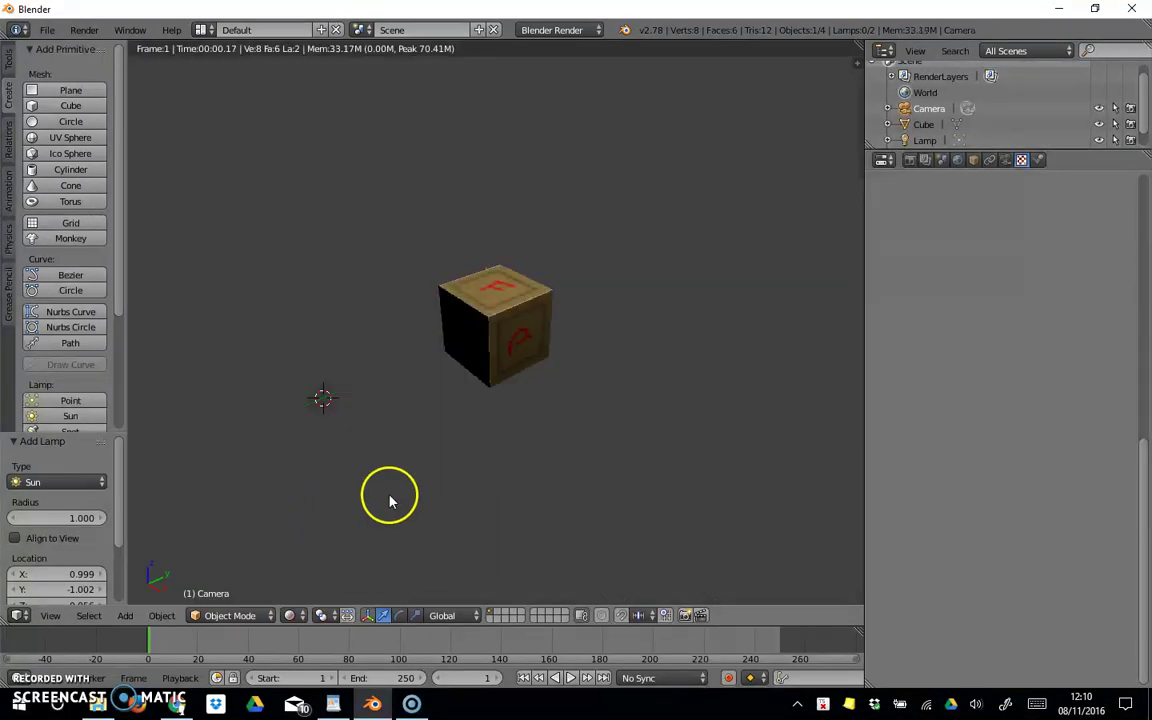
middle_drag(392, 451, 471, 437)
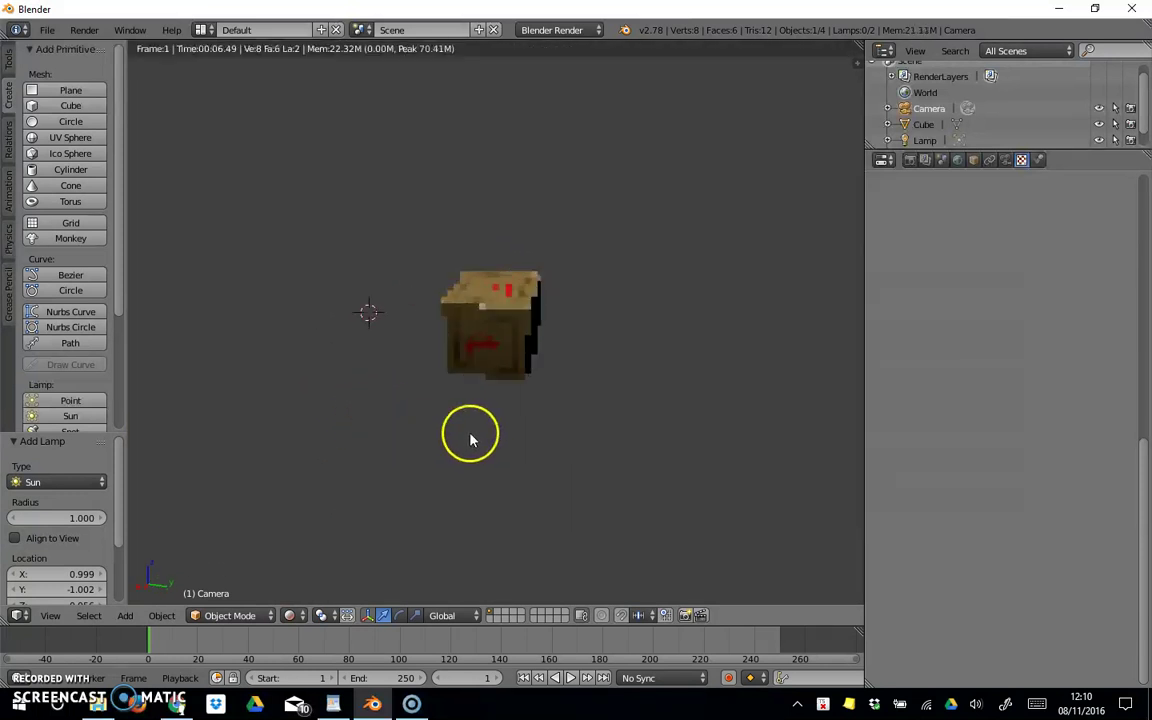
middle_drag(378, 420, 478, 424)
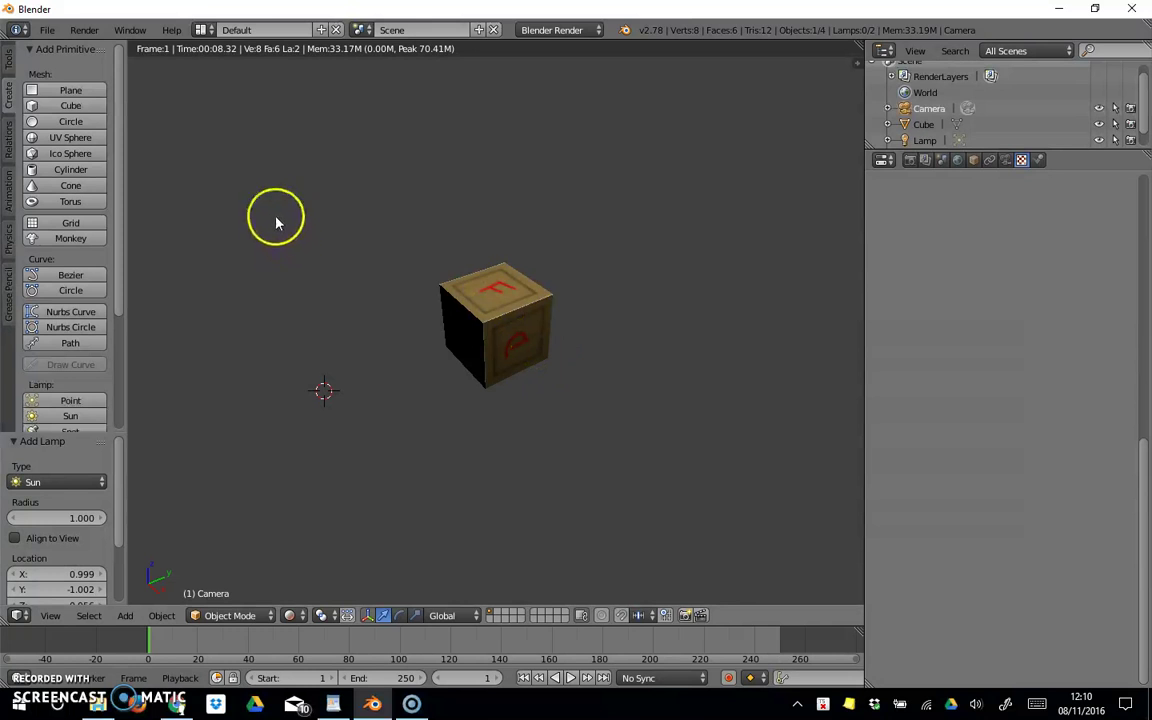
Reload the start-up file and delete the default cube
click(47, 30)
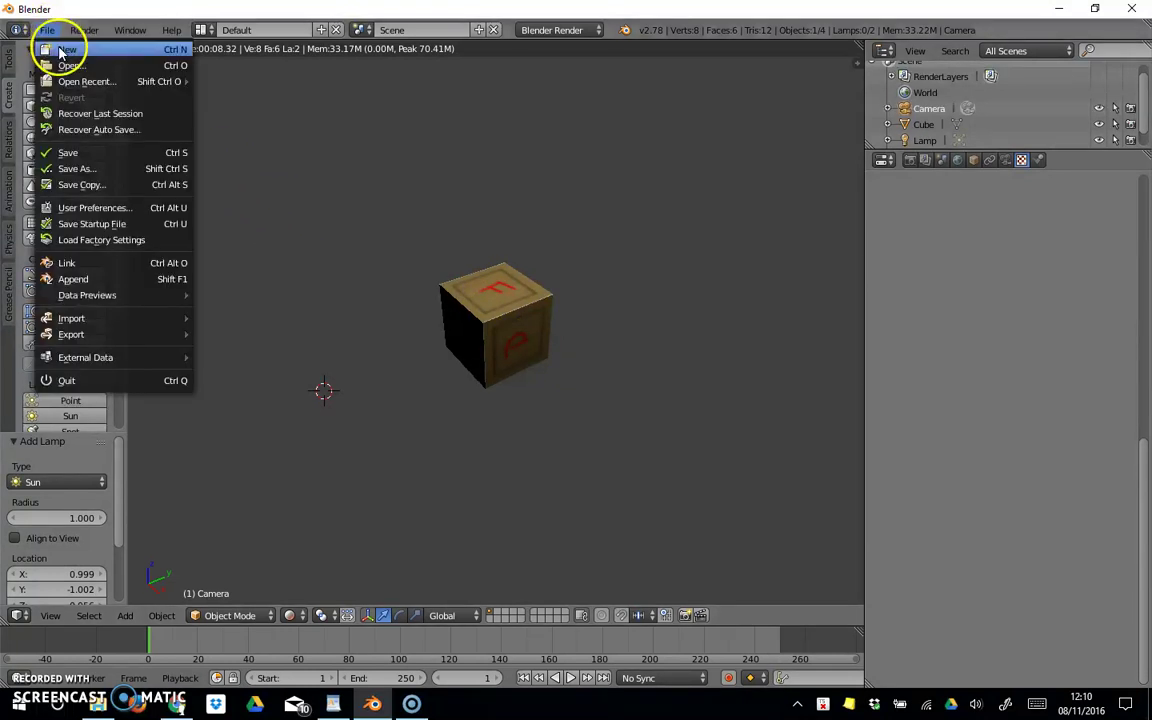
click(62, 50)
click(67, 61)
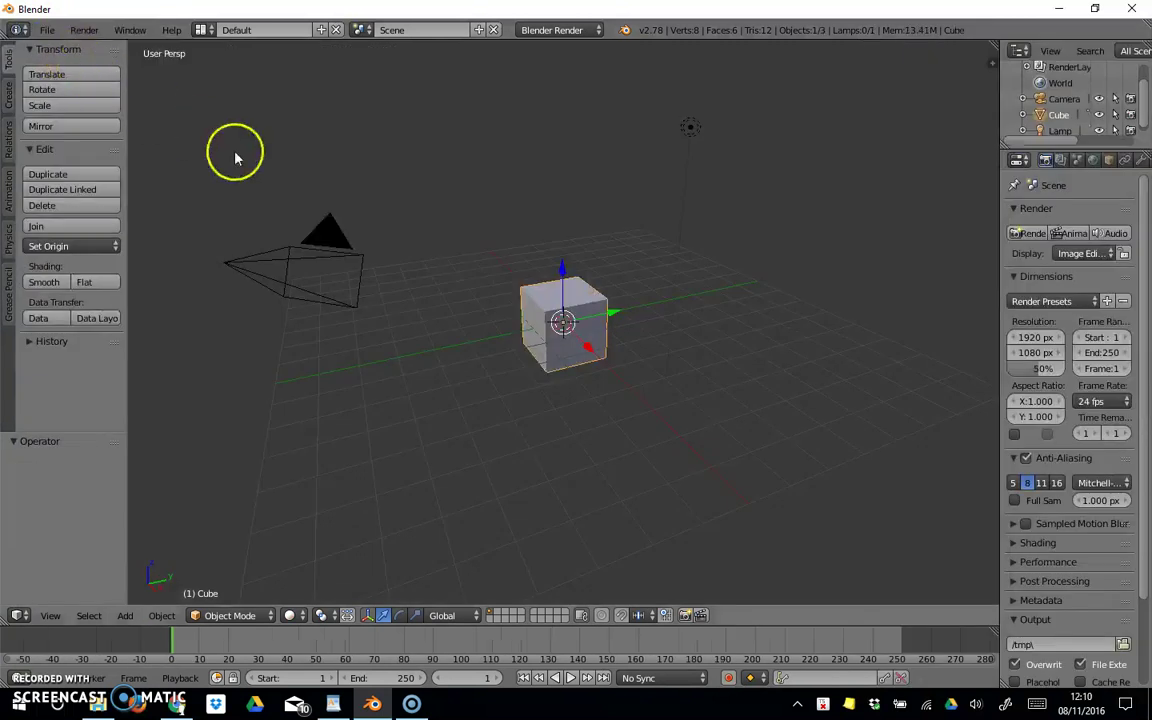
key(x)
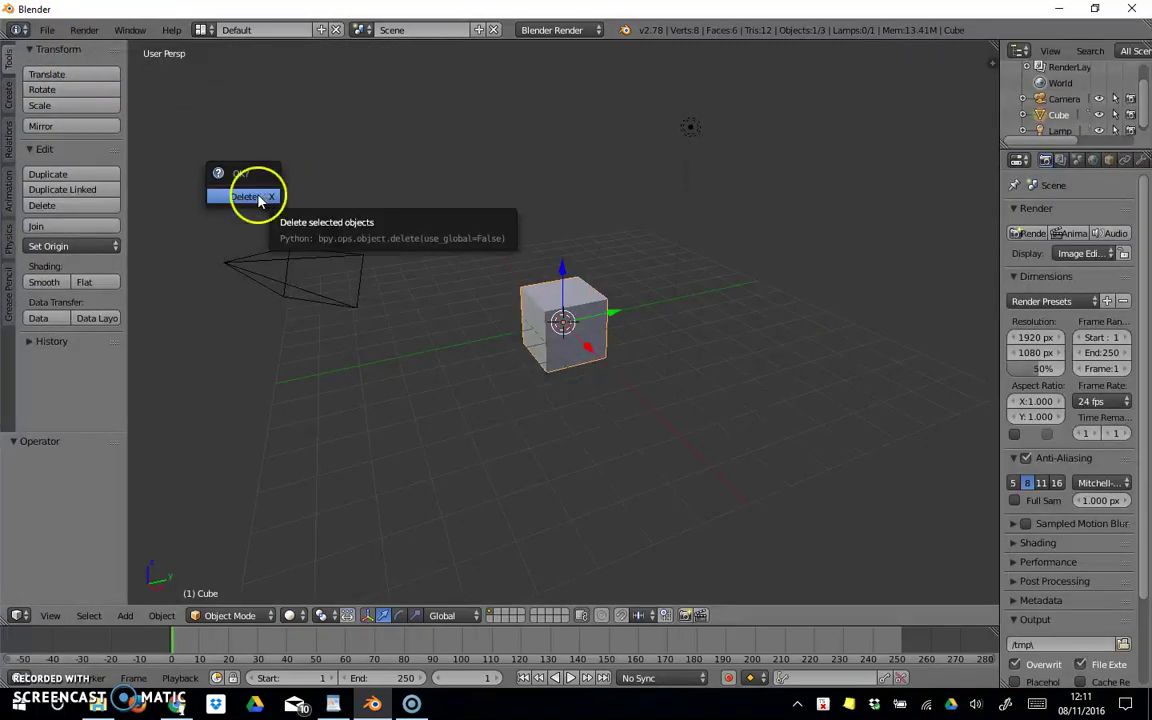
click(265, 195)
Add a cylinder, zoom in and orbit to view its top
click(6, 90)
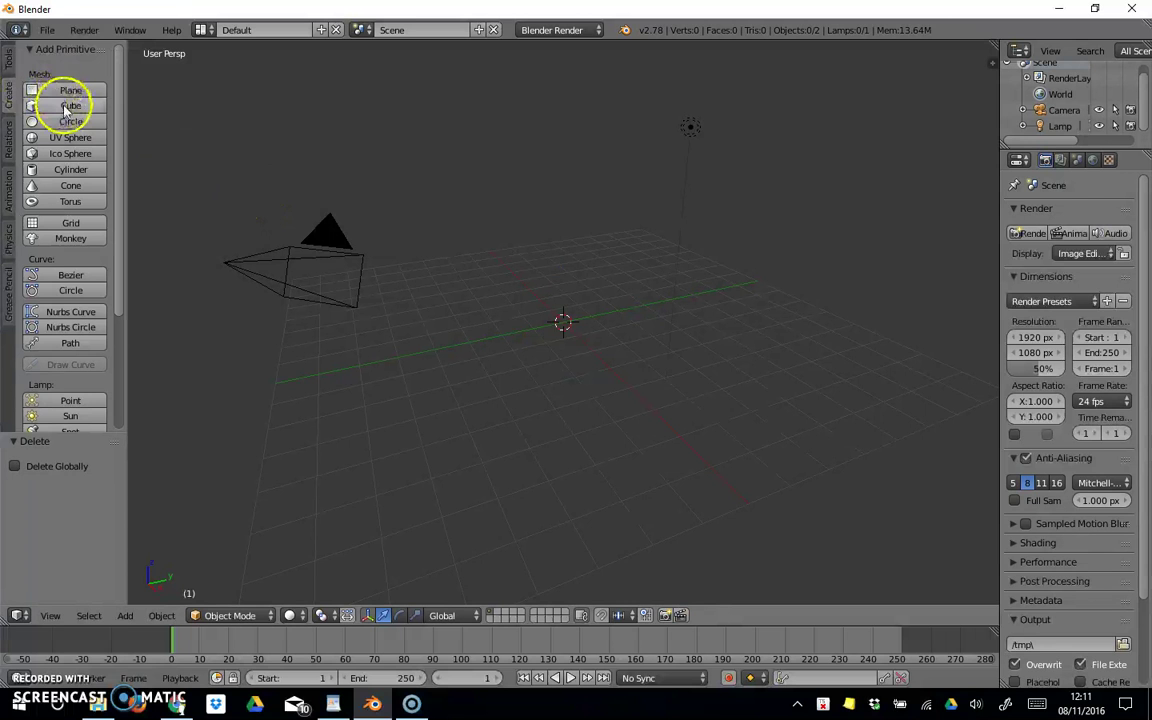
click(72, 170)
scroll(640, 408, up, 2)
scroll(640, 408, up, 3)
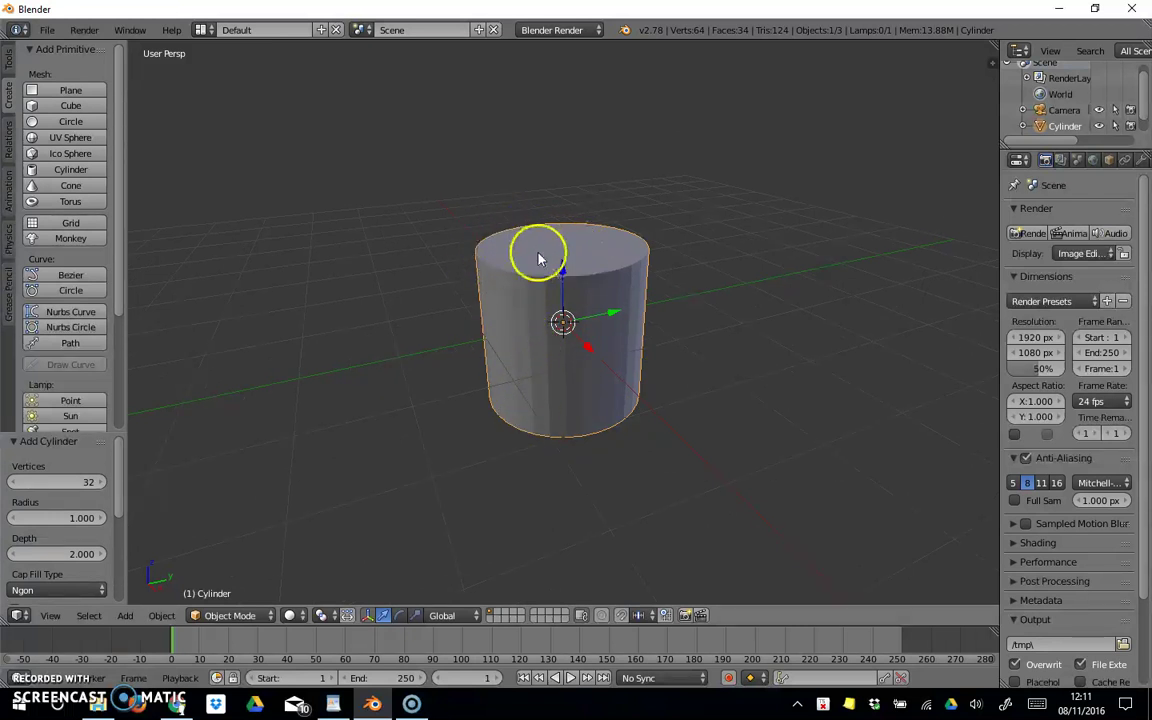
middle_drag(558, 462, 561, 489)
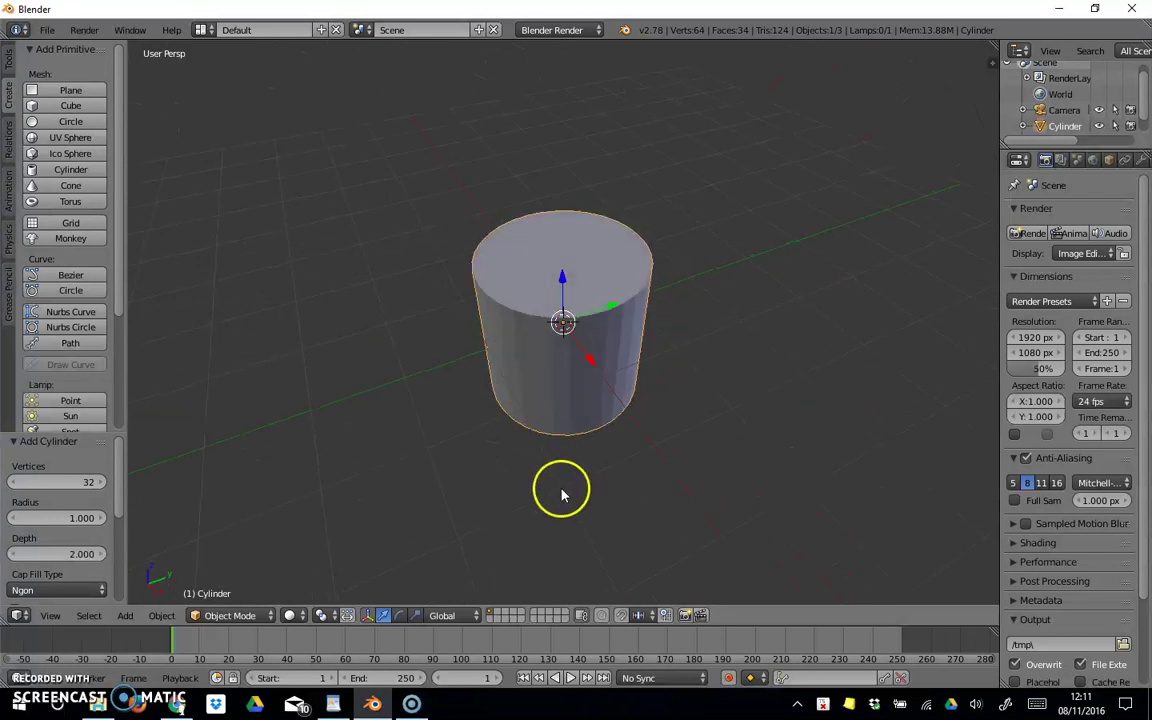
click(245, 615)
Enter Edit Mode, deselect the whole cylinder, and begin selecting along the top rim
click(240, 587)
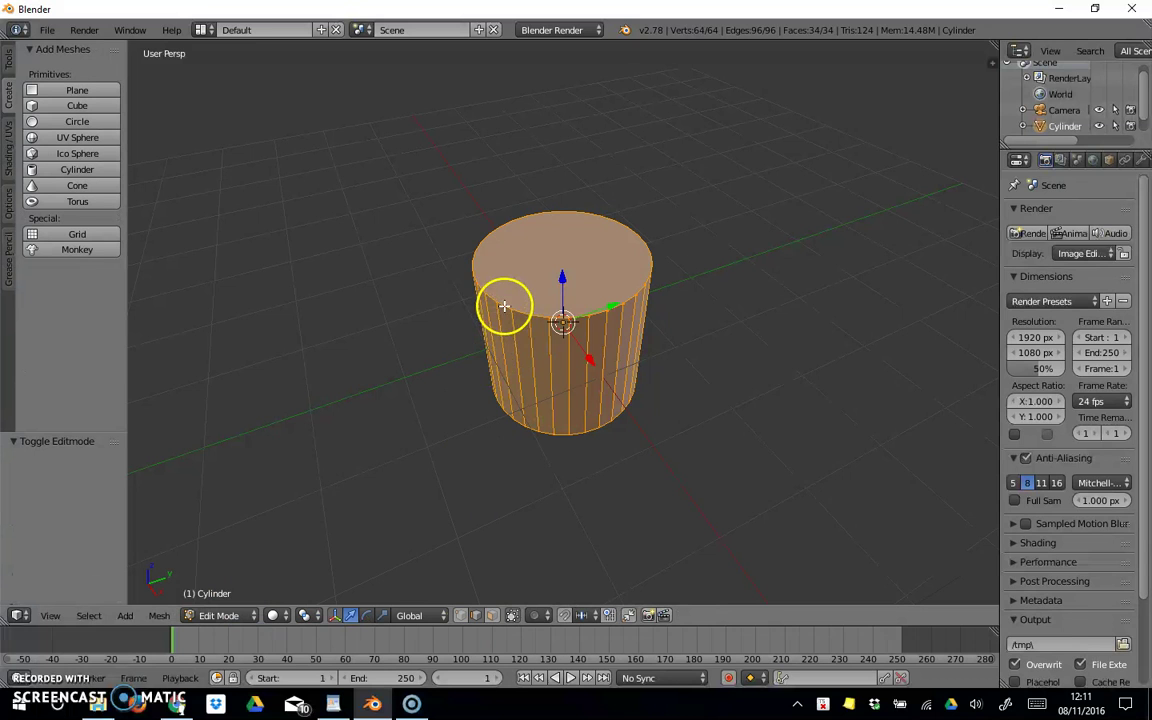
click(92, 615)
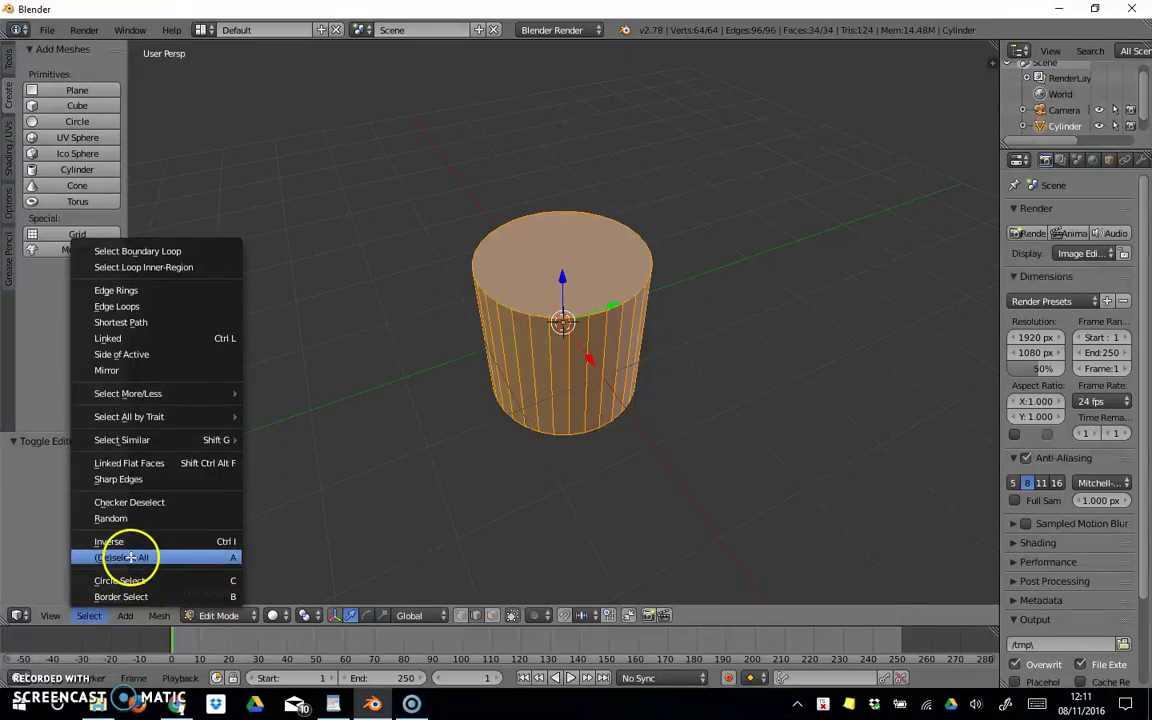
click(130, 557)
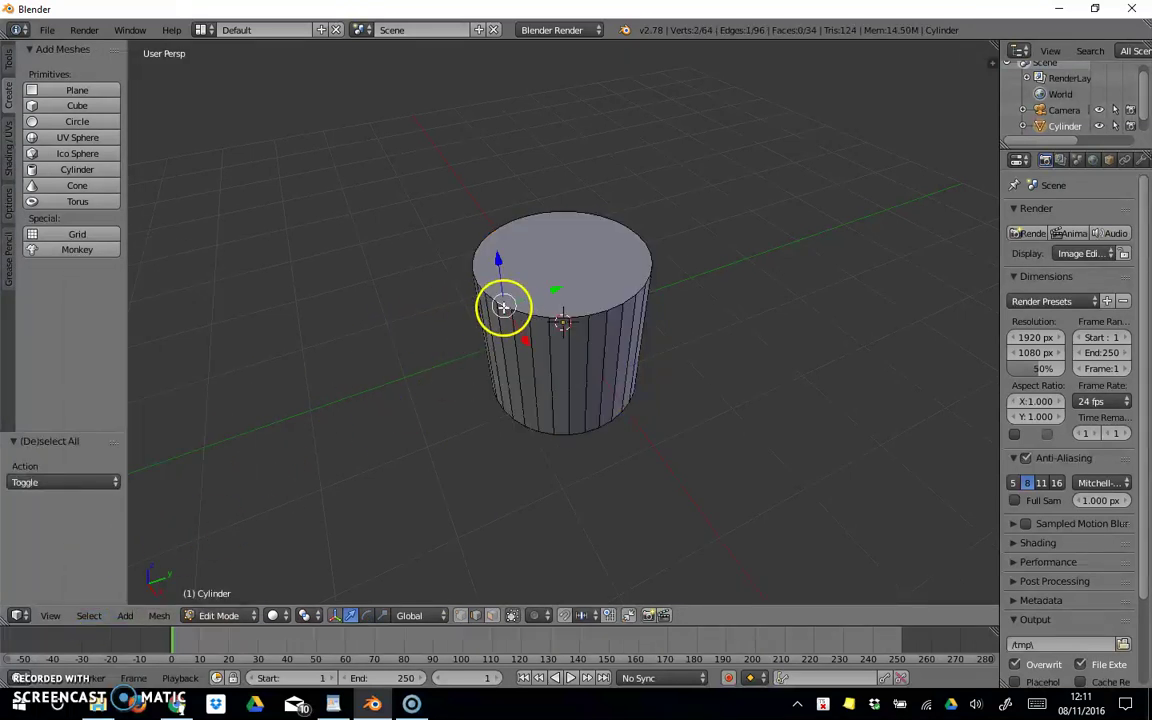
ctrl+right_click(517, 309)
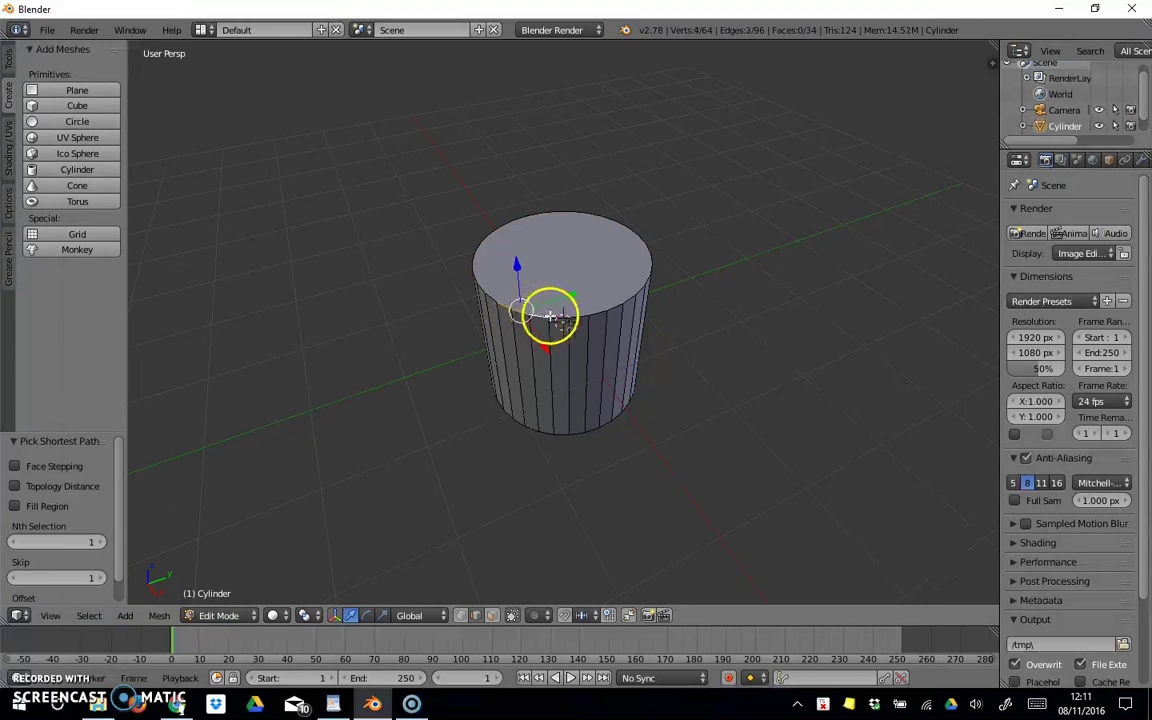
ctrl+right_click(557, 316)
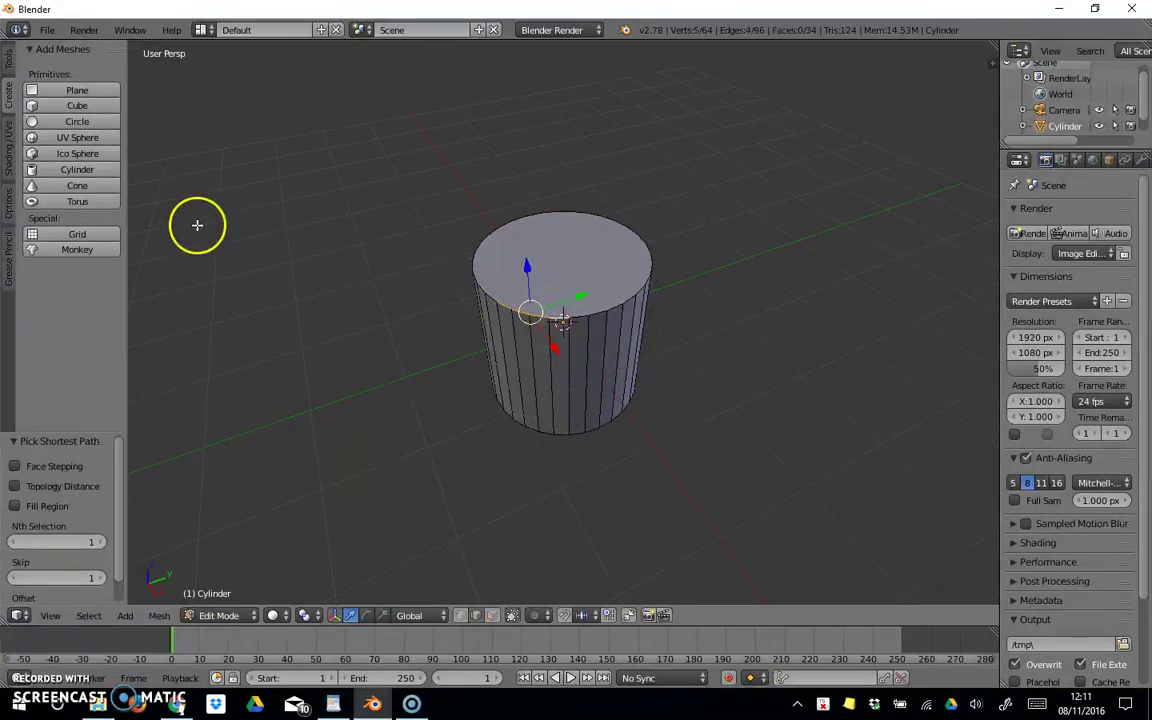
Extend the edge selection around the cylinder's top rim on both sides
click(6, 60)
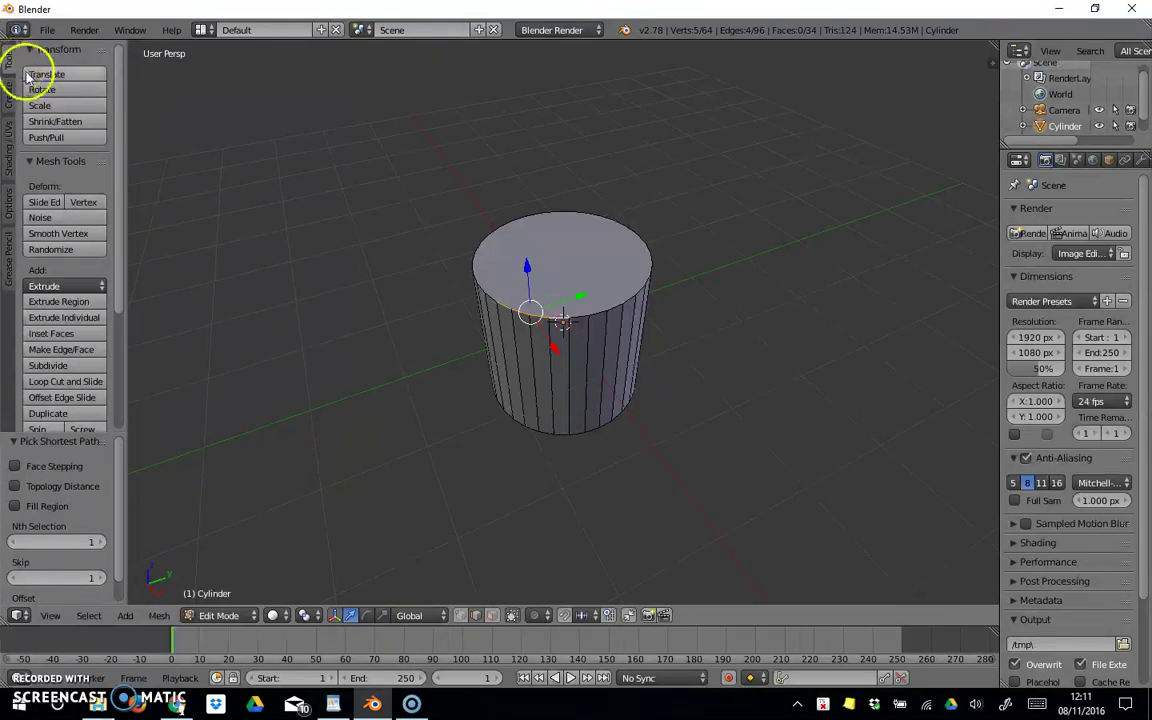
ctrl+right_click(617, 303)
ctrl+right_click(628, 297)
ctrl+right_click(645, 280)
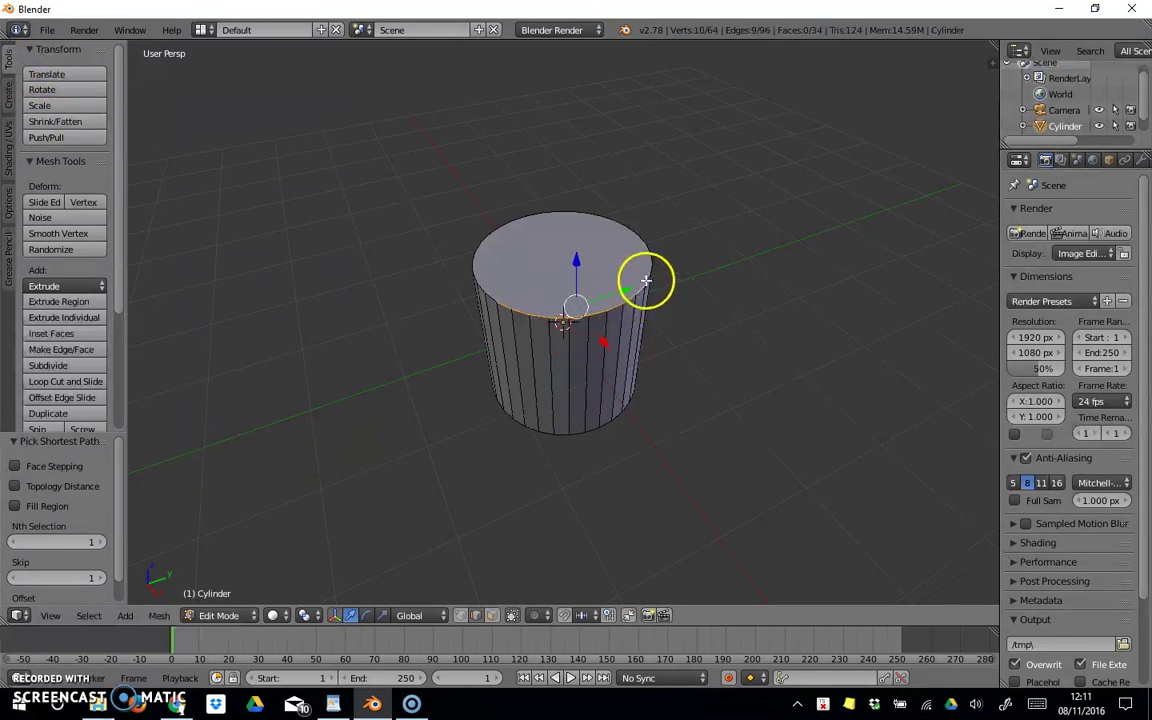
ctrl+right_click(648, 270)
ctrl+right_click(648, 267)
ctrl+right_click(482, 284)
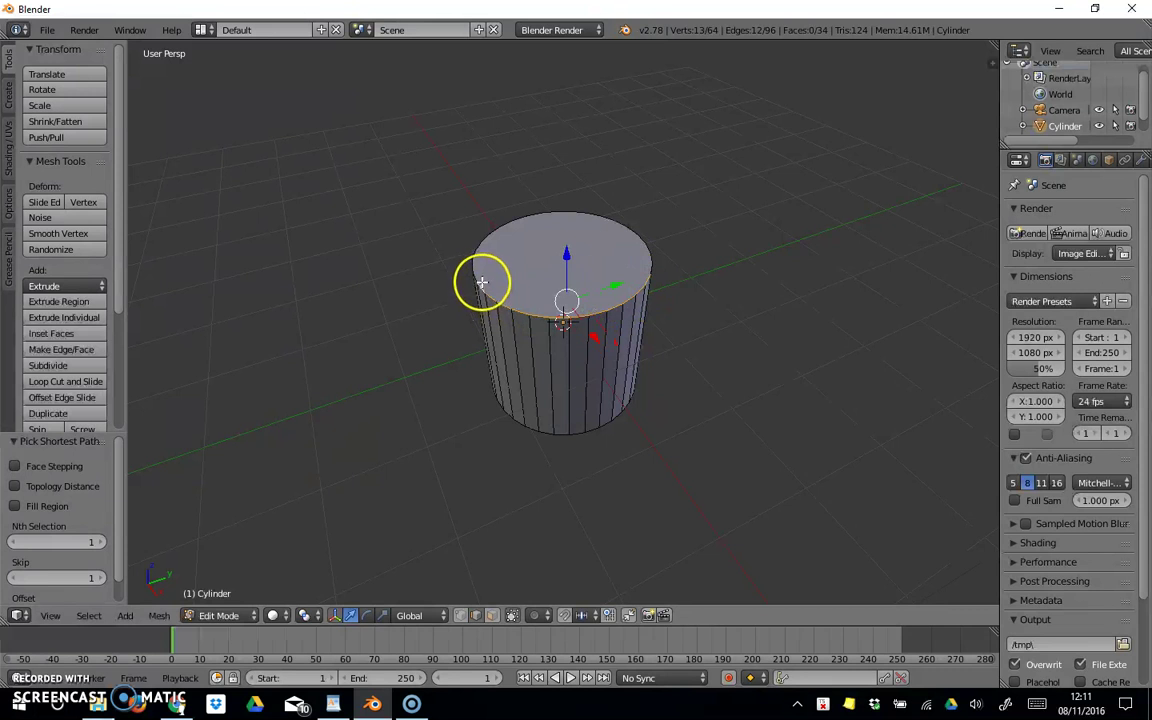
click(12, 158)
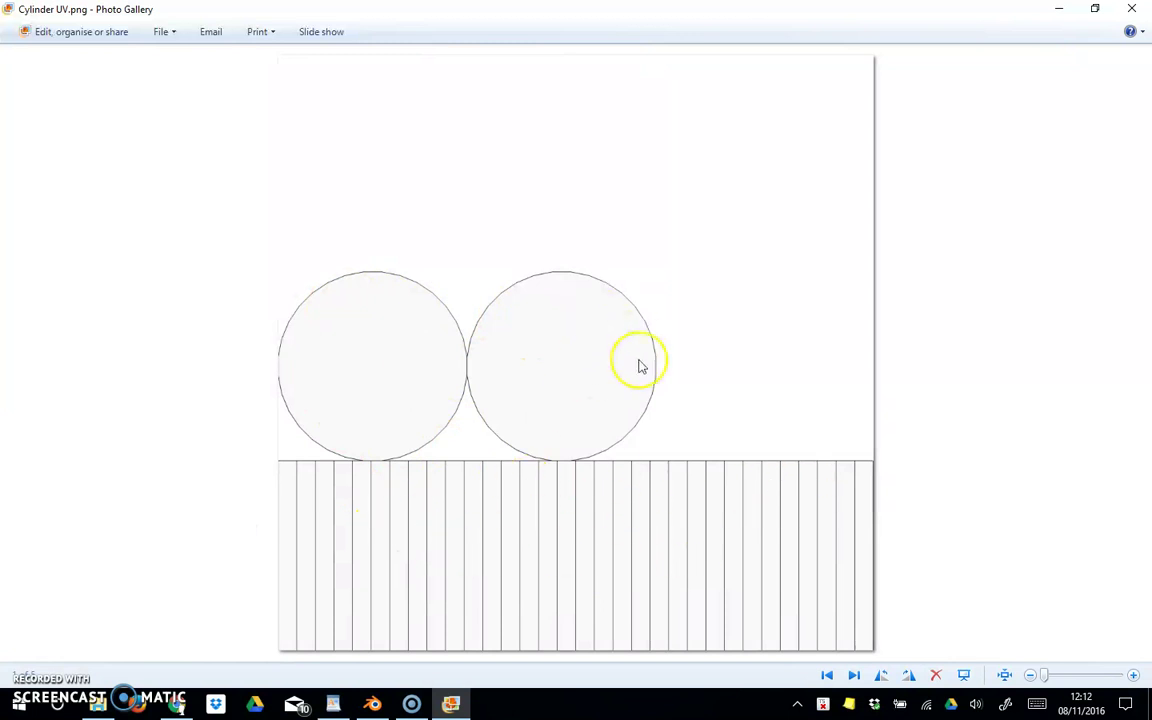
Browse from the Cylinder UV Soup Can.png texture to the 05a-Head.png head render
click(827, 676)
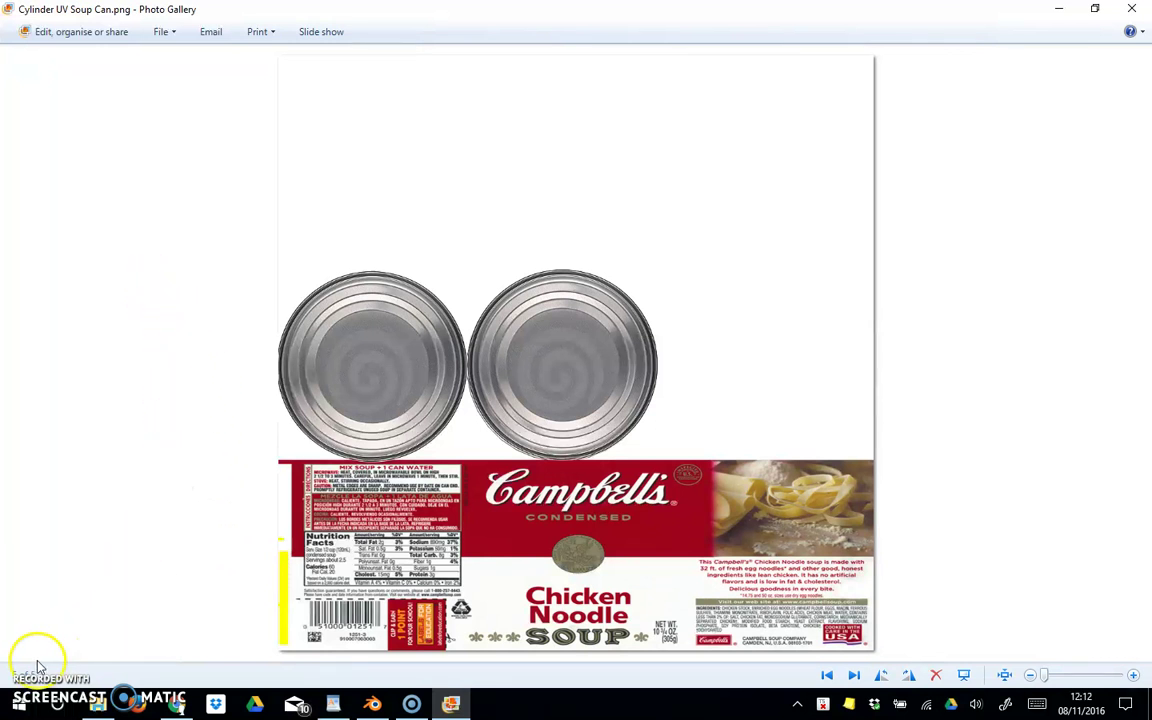
key(Left)
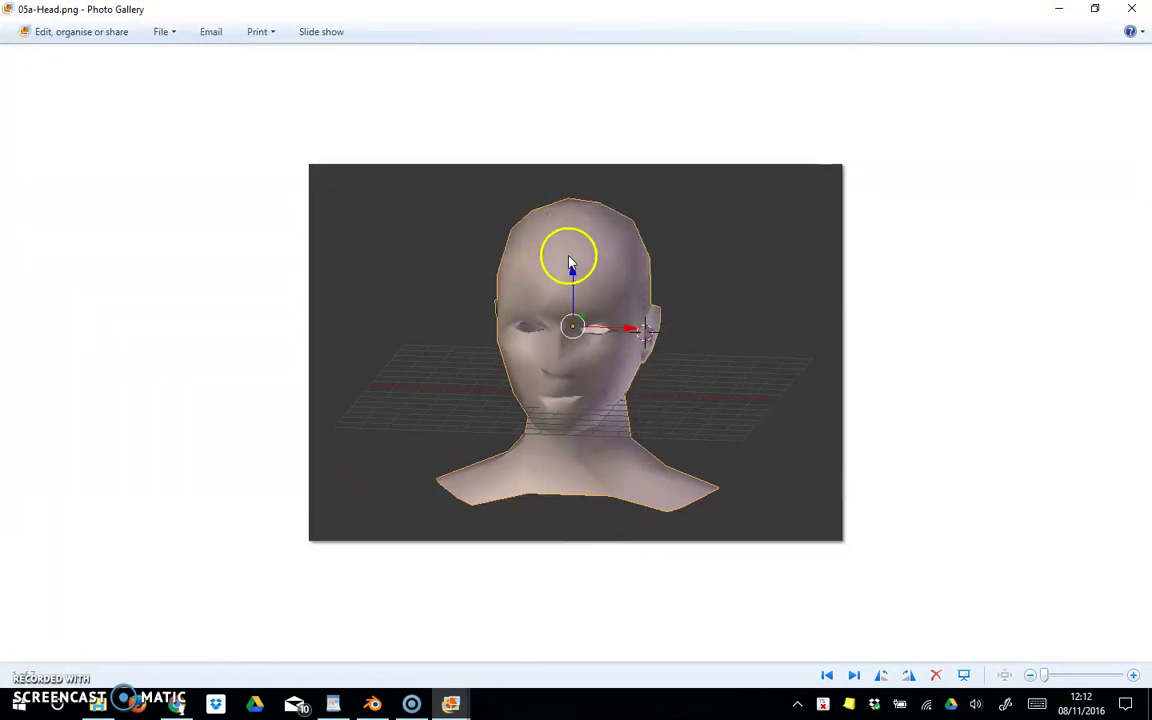
Show 05b-Head.png and zoom into the head's symmetrical UV unwrap grid
click(855, 676)
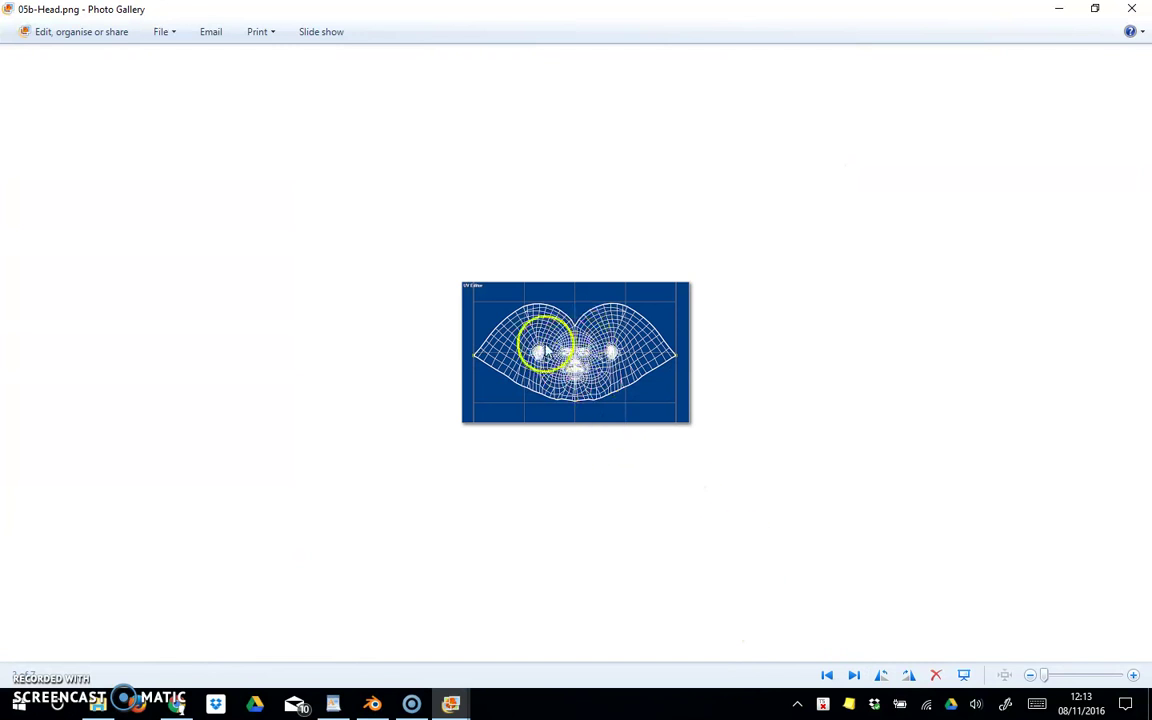
scroll(541, 352, up, 3)
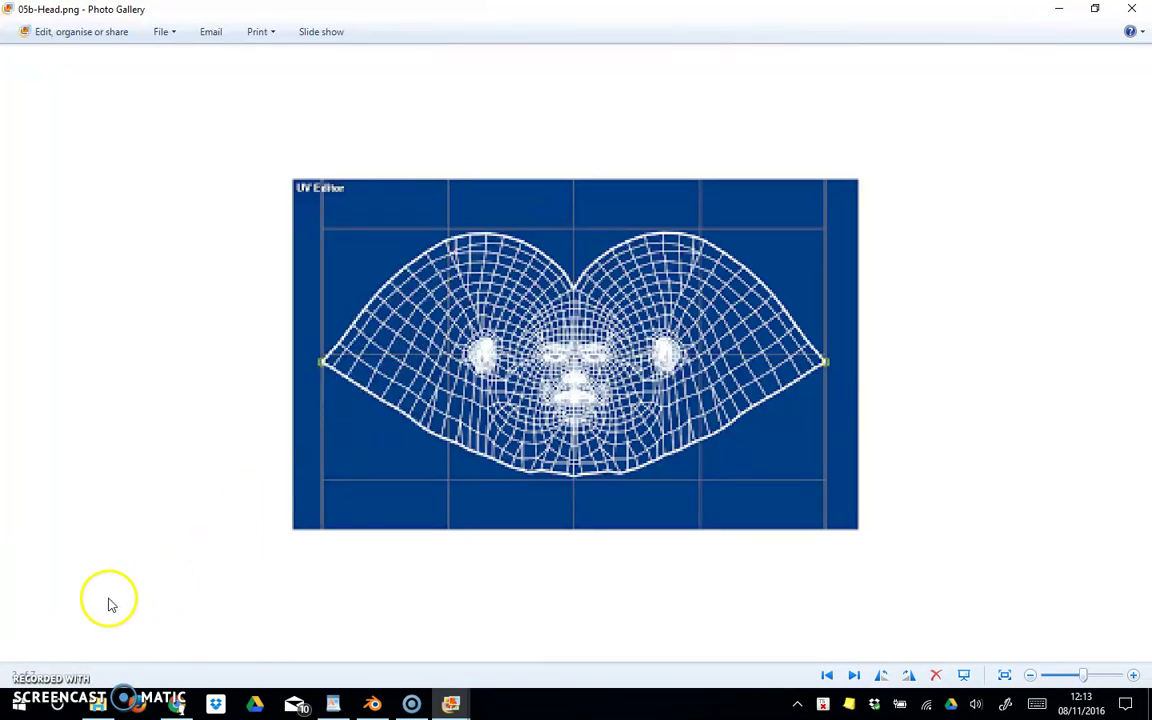
click(37, 663)
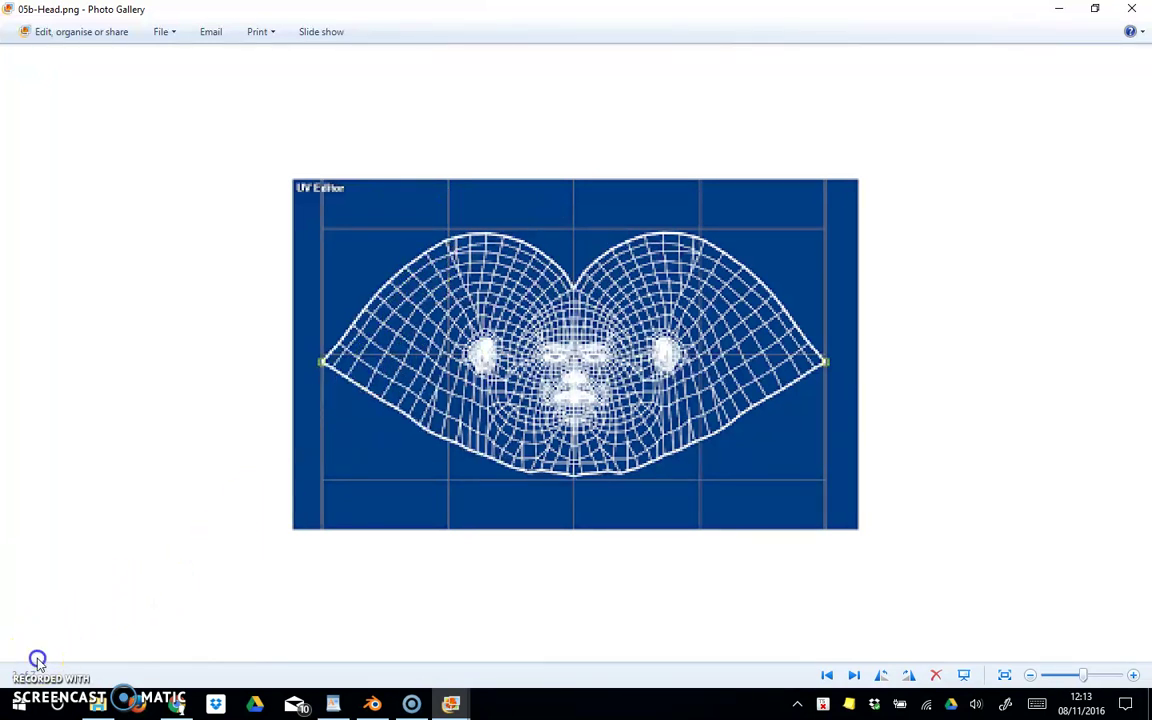